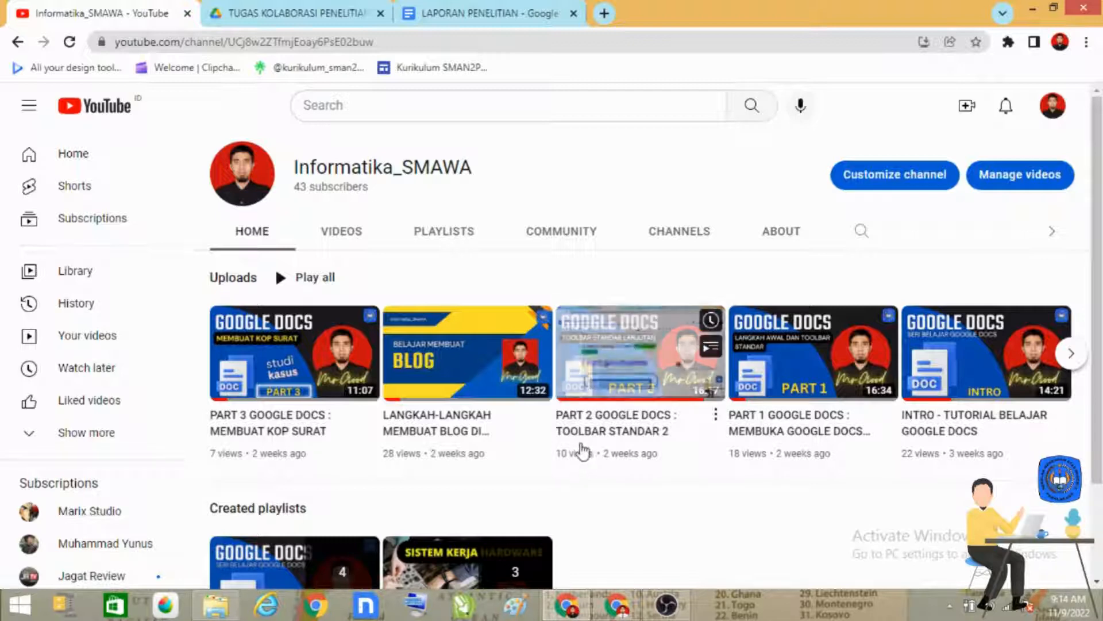
- Switch to the LAPORAN PENELITIAN document and look over its cover page and the start of KATA PENGANTAR
{"action": "left_click", "coordinate": [521, 6]}
{"action": "scroll", "coordinate": [688, 474], "scroll_direction": "down", "scroll_amount": 9}
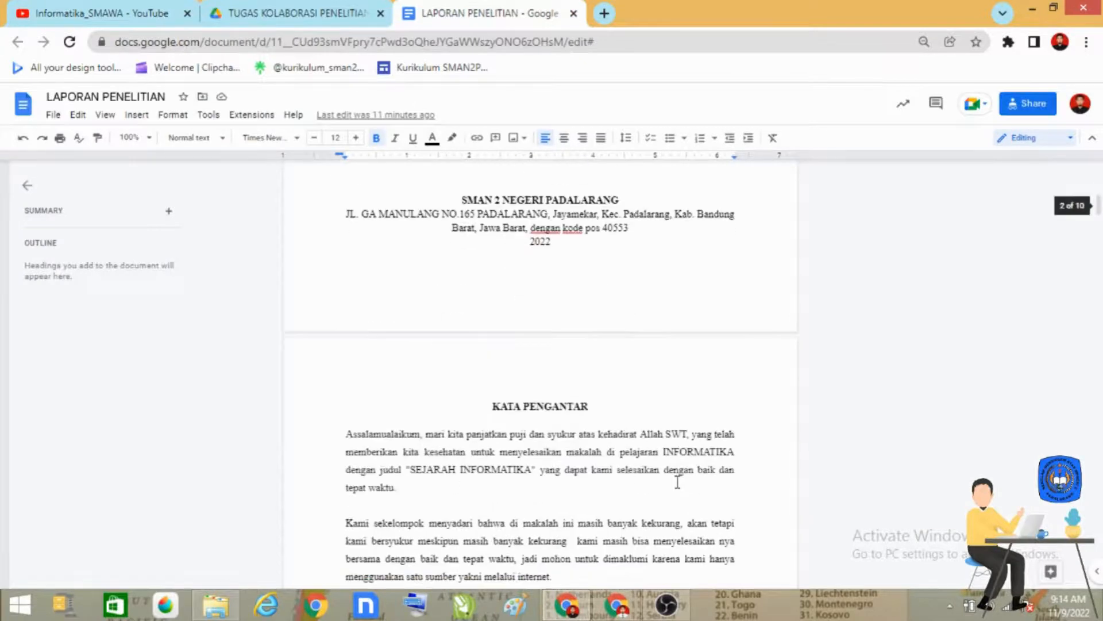
{"action": "scroll", "coordinate": [674, 484], "scroll_direction": "up", "scroll_amount": 6}
{"action": "scroll", "coordinate": [669, 484], "scroll_direction": "up", "scroll_amount": 3}
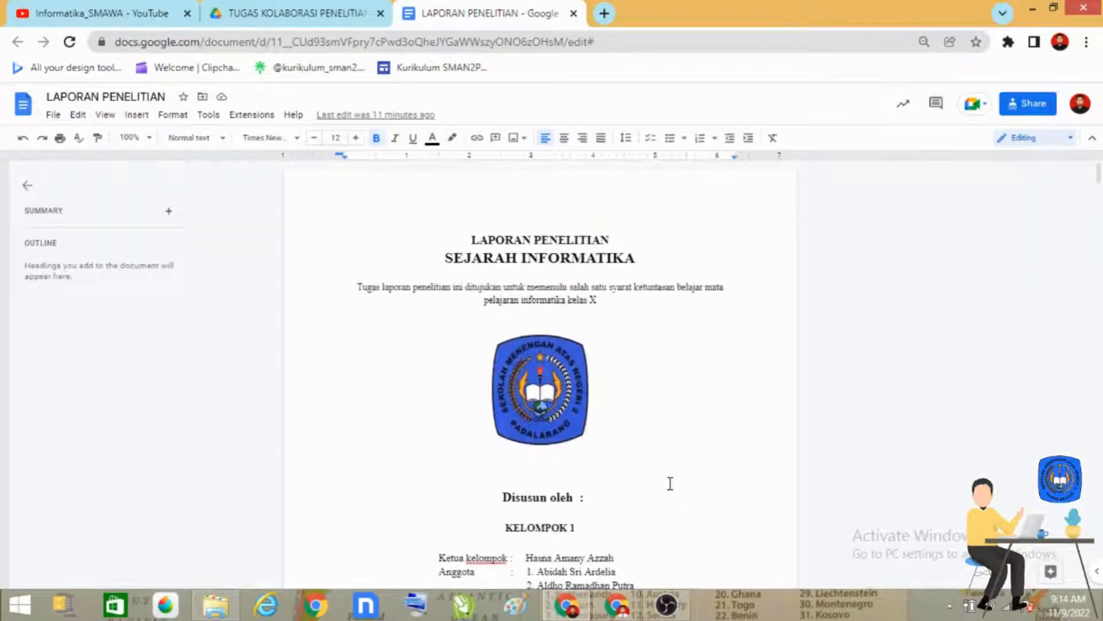
{"action": "scroll", "coordinate": [661, 483], "scroll_direction": "down", "scroll_amount": 6}
{"action": "scroll", "coordinate": [660, 484], "scroll_direction": "down", "scroll_amount": 3}
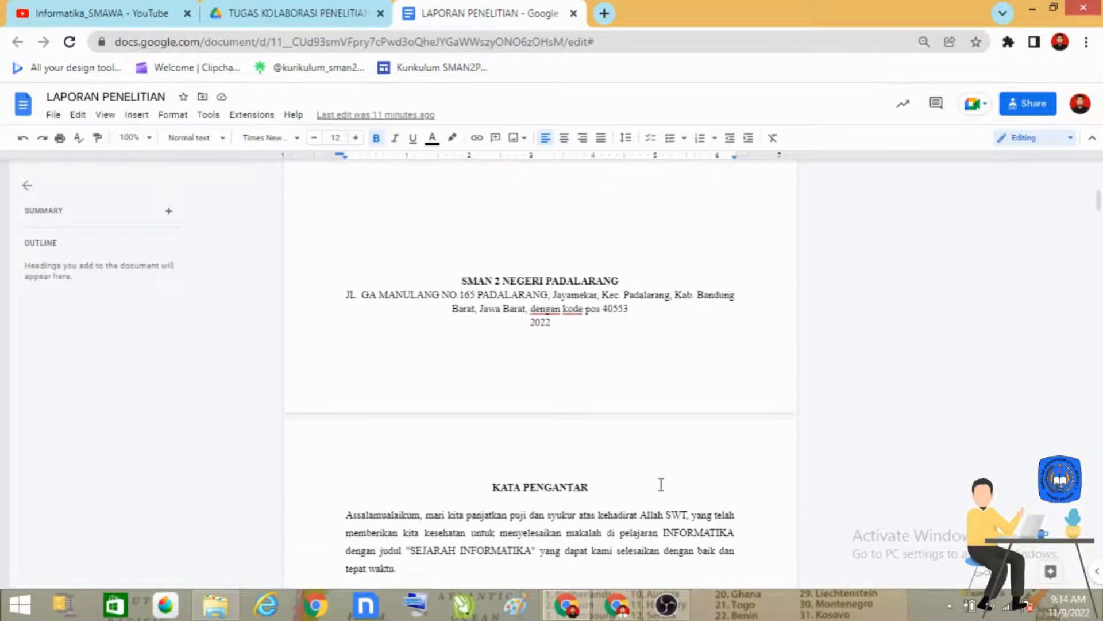
{"action": "scroll", "coordinate": [658, 484], "scroll_direction": "up", "scroll_amount": 9}
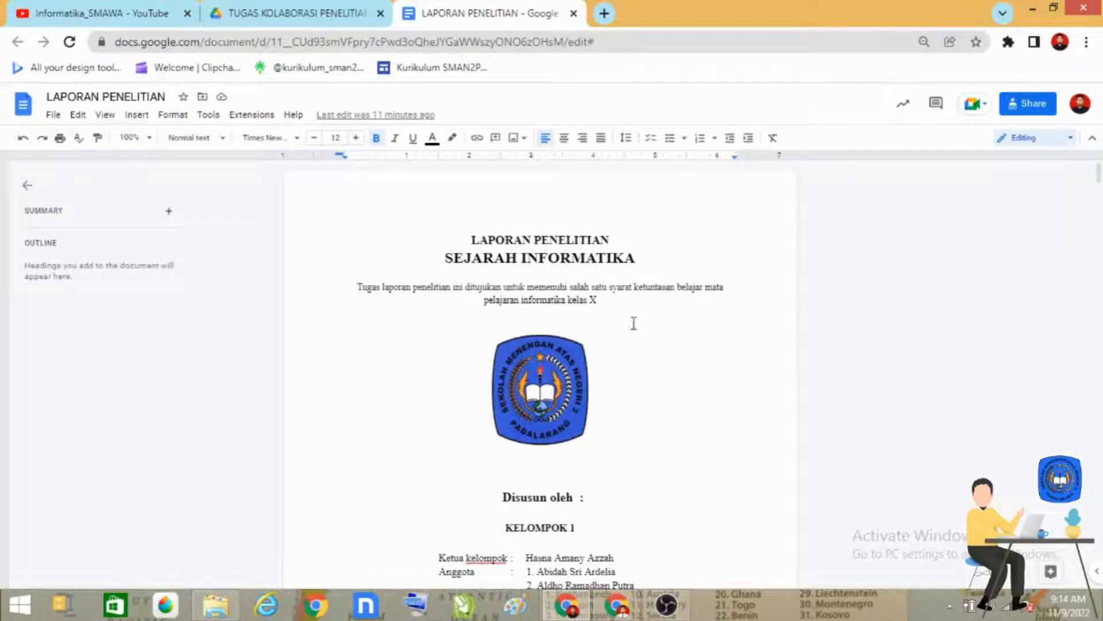
- Review the report's structure from the cover through KATA PENGANTAR, DAFTAR ISI and the three BAB chapters to DAFTAR PUSTAKA
{"action": "scroll", "coordinate": [641, 397], "scroll_direction": "down", "scroll_amount": 3}
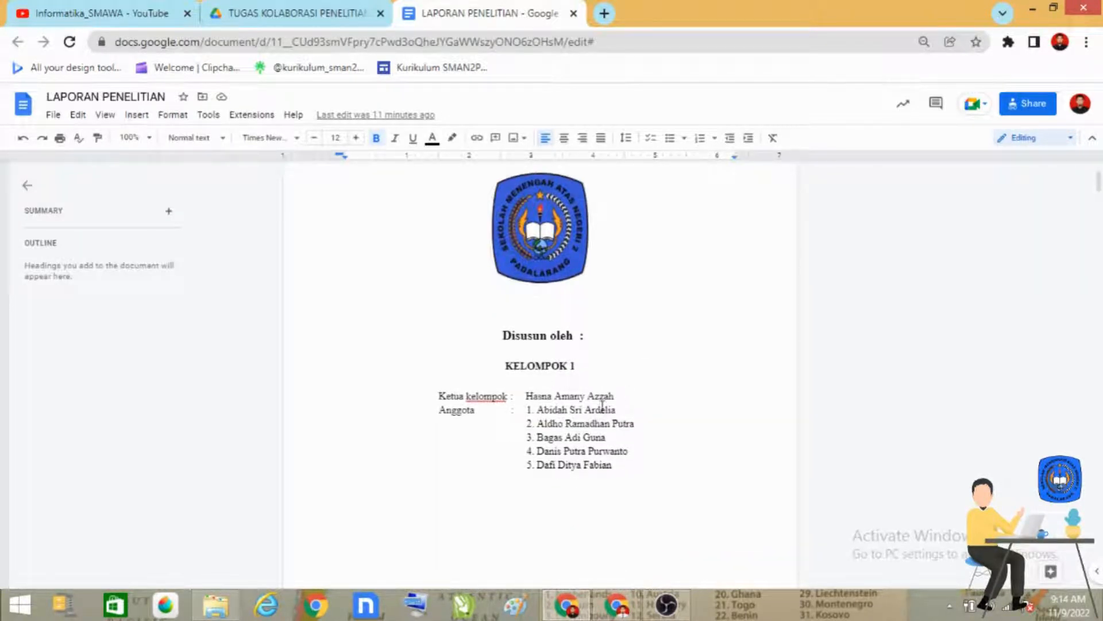
{"action": "scroll", "coordinate": [625, 476], "scroll_direction": "down", "scroll_amount": 10}
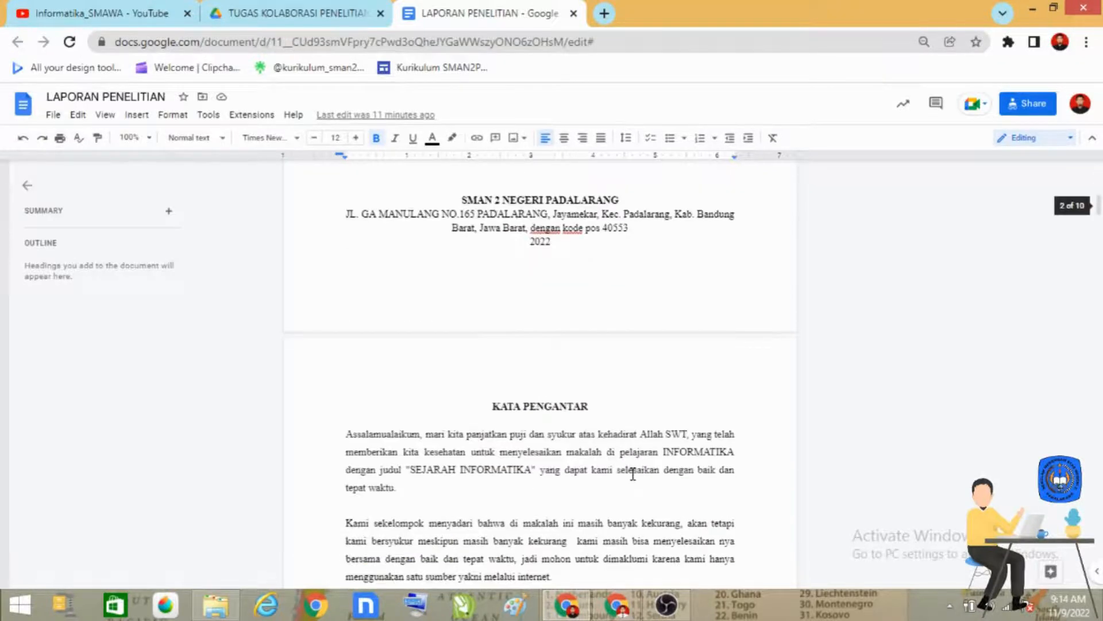
{"action": "scroll", "coordinate": [621, 482], "scroll_direction": "down", "scroll_amount": 10}
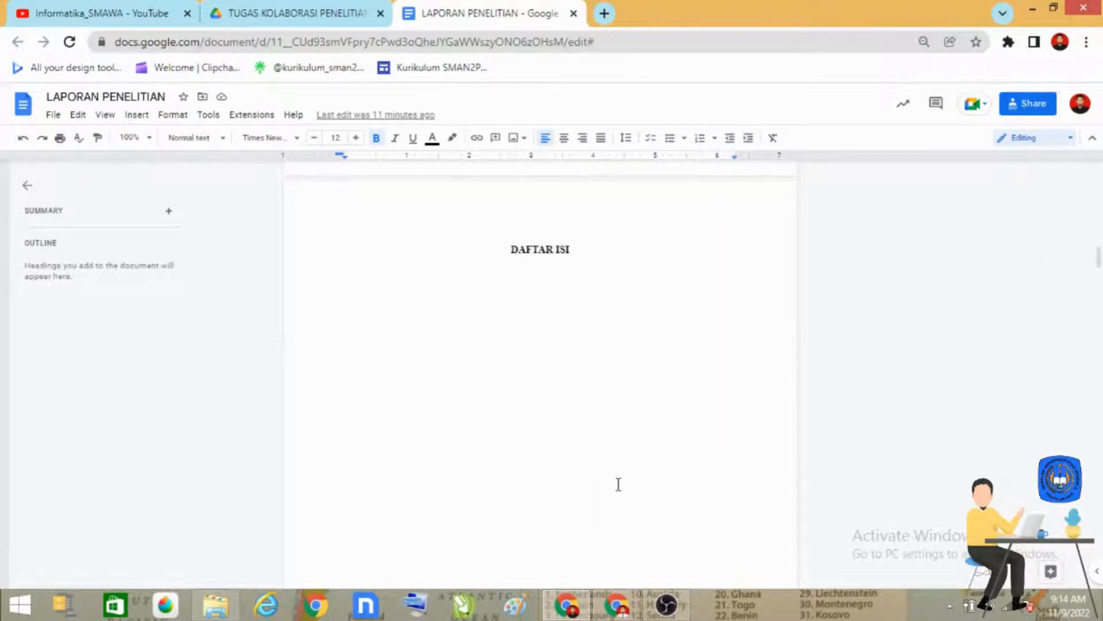
{"action": "scroll", "coordinate": [618, 484], "scroll_direction": "down", "scroll_amount": 15}
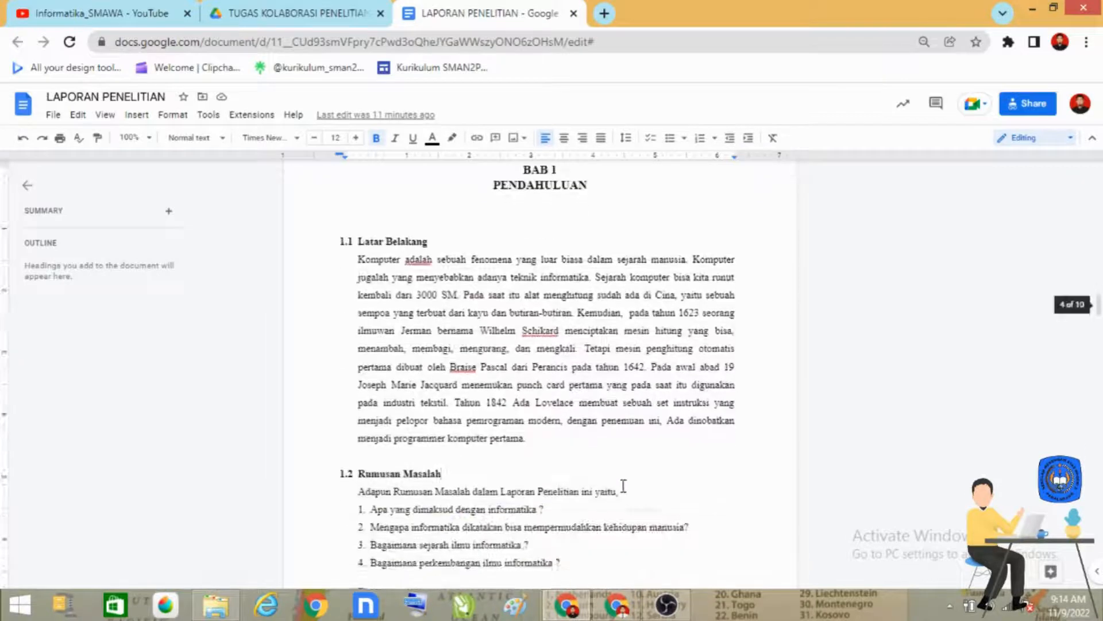
{"action": "scroll", "coordinate": [621, 487], "scroll_direction": "down", "scroll_amount": 5}
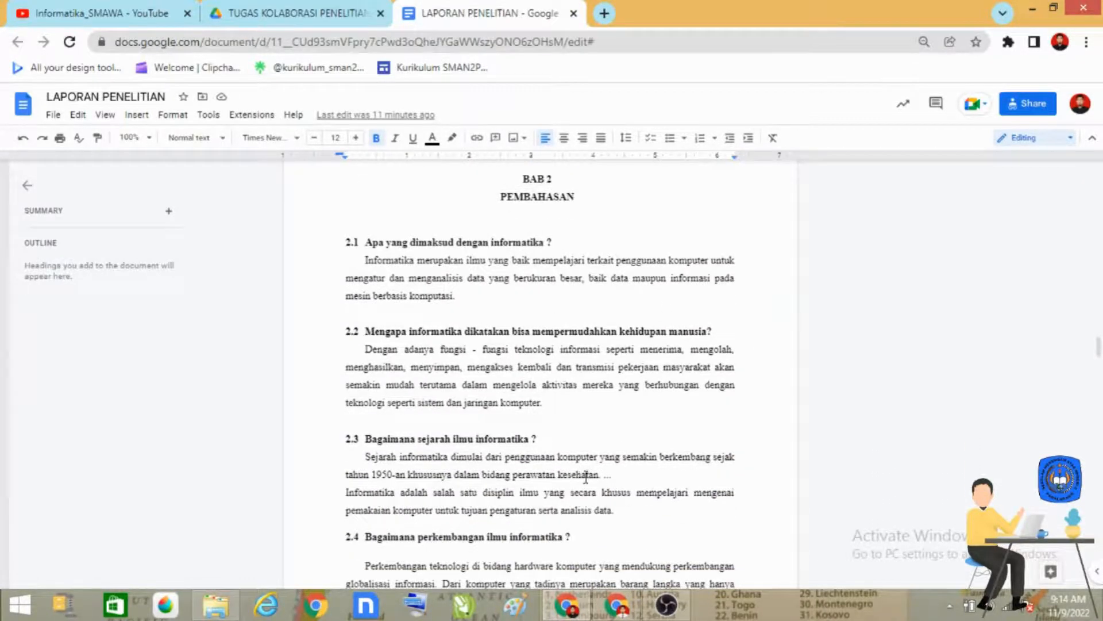
{"action": "scroll", "coordinate": [585, 476], "scroll_direction": "down", "scroll_amount": 15}
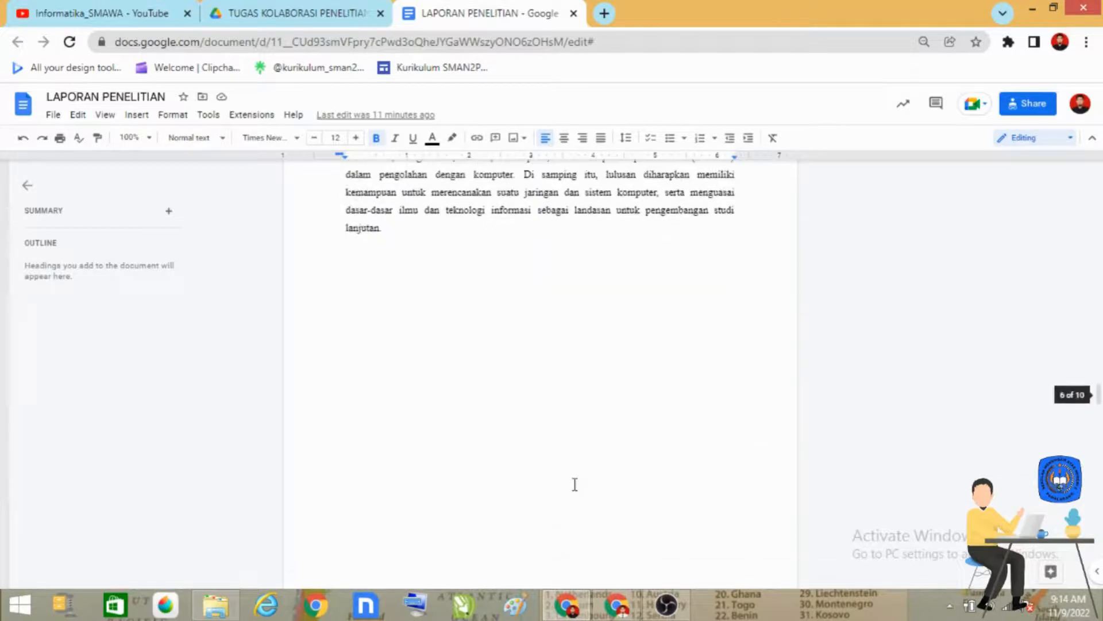
{"action": "scroll", "coordinate": [575, 484], "scroll_direction": "down", "scroll_amount": 10}
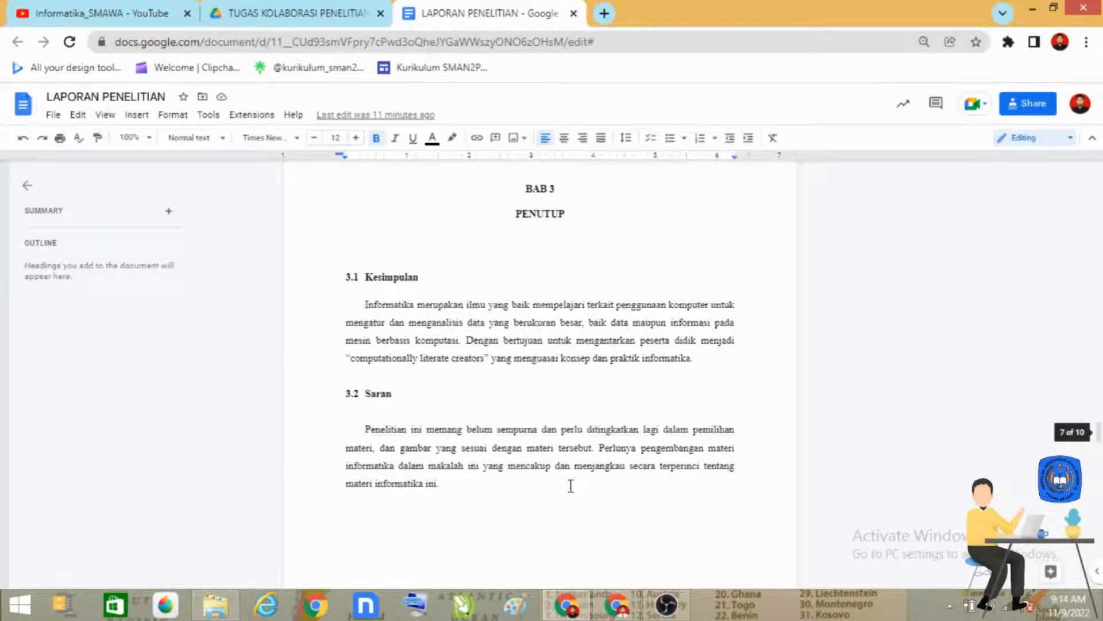
{"action": "scroll", "coordinate": [571, 486], "scroll_direction": "down", "scroll_amount": 10}
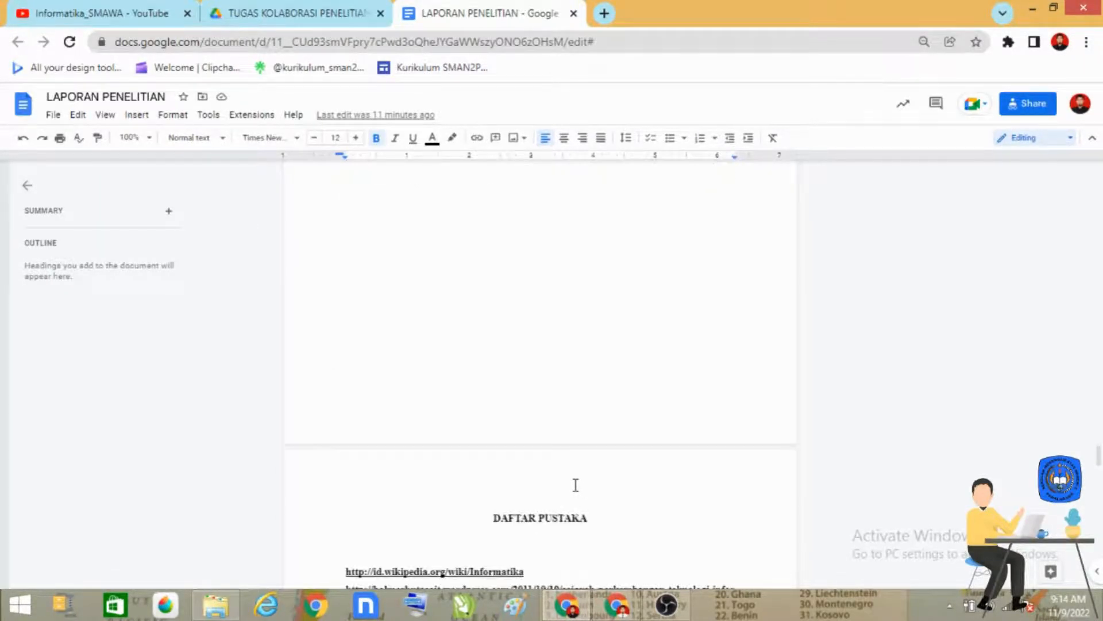
{"action": "scroll", "coordinate": [575, 484], "scroll_direction": "up", "scroll_amount": 20}
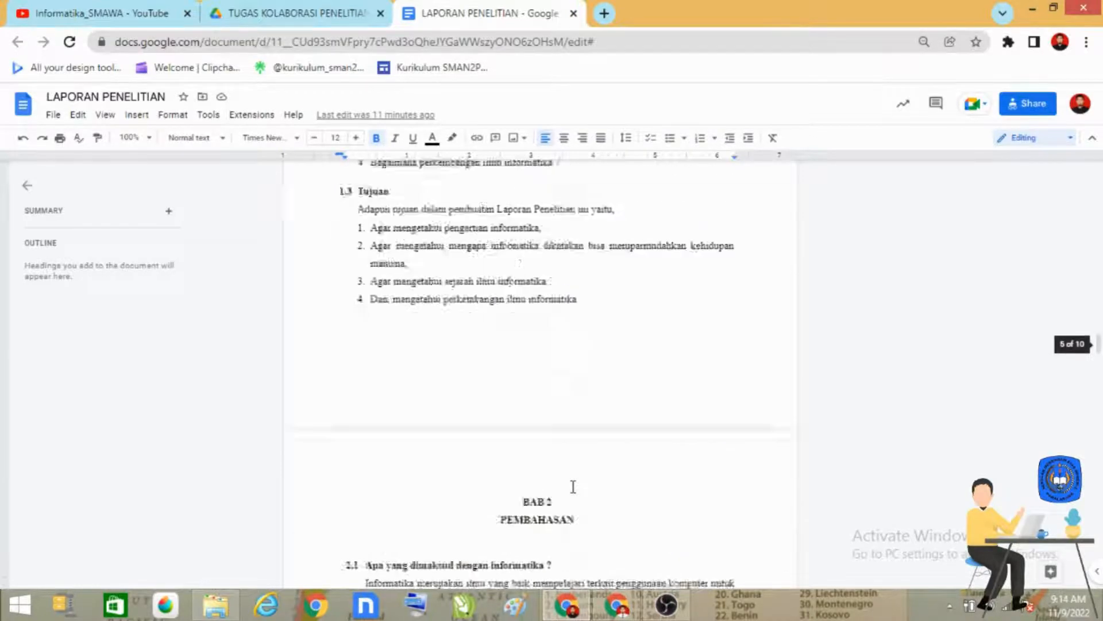
{"action": "scroll", "coordinate": [573, 486], "scroll_direction": "up", "scroll_amount": 4}
{"action": "scroll", "coordinate": [605, 464], "scroll_direction": "up", "scroll_amount": 8}
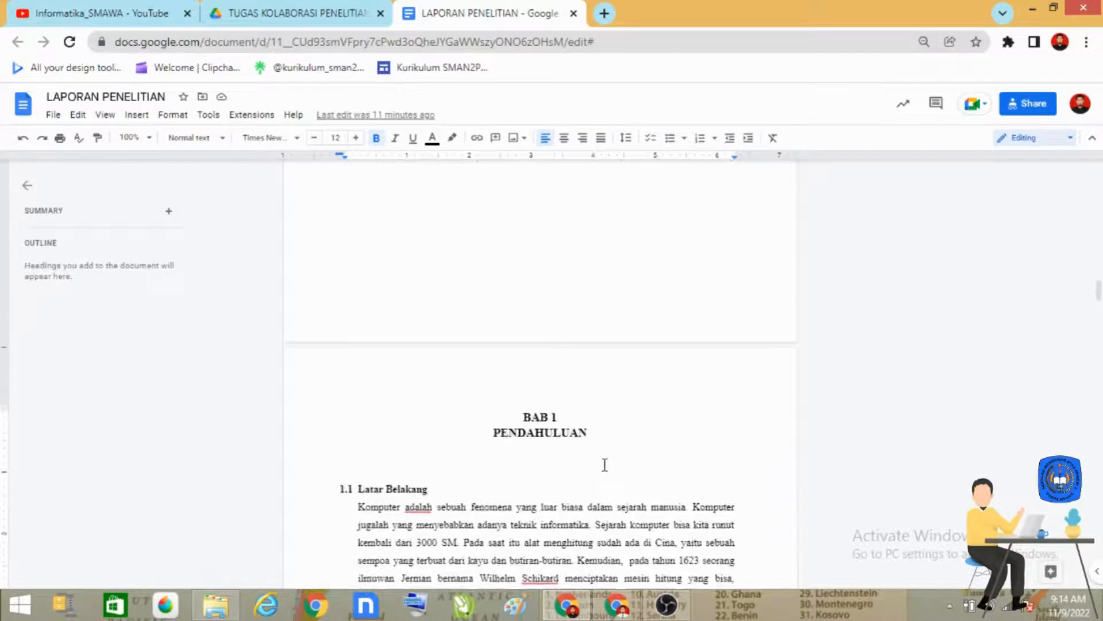
{"action": "scroll", "coordinate": [604, 464], "scroll_direction": "up", "scroll_amount": 10}
{"action": "scroll", "coordinate": [603, 474], "scroll_direction": "up", "scroll_amount": 8}
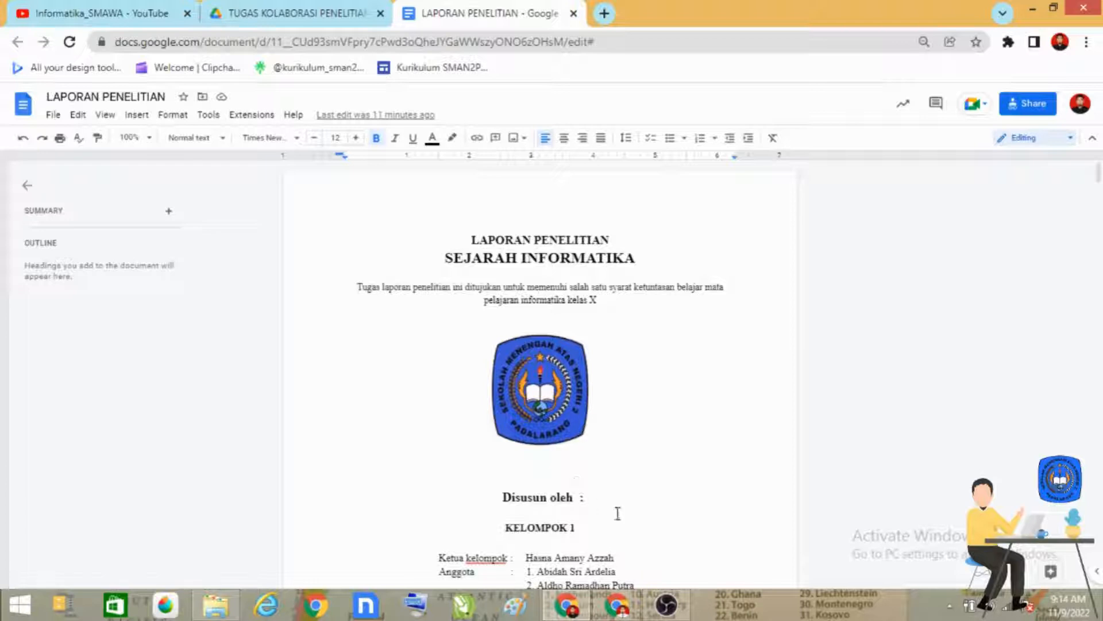
- Examine the KATA PENGANTAR page and the space under the DAFTAR ISI heading, and return to the cover
{"action": "scroll", "coordinate": [618, 513], "scroll_direction": "down", "scroll_amount": 10}
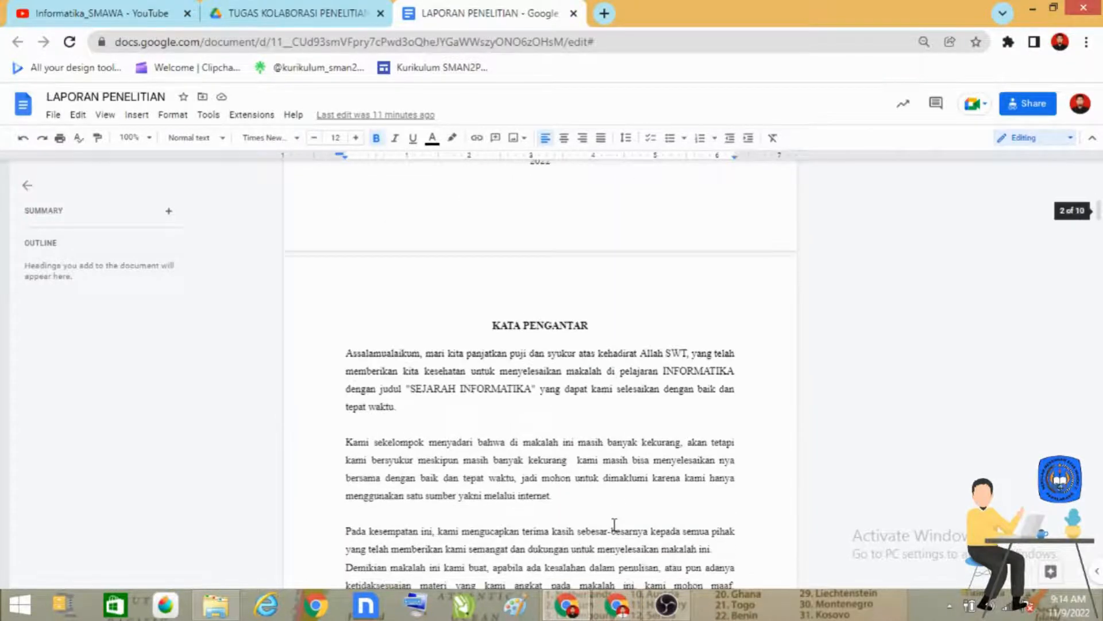
{"action": "scroll", "coordinate": [611, 523], "scroll_direction": "down", "scroll_amount": 10}
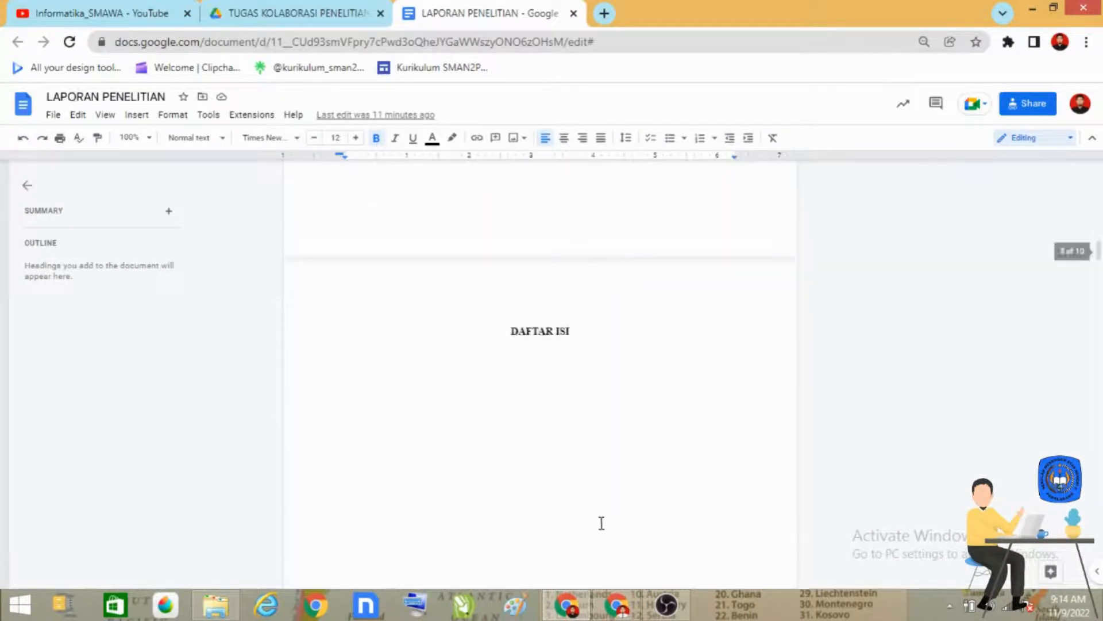
{"action": "scroll", "coordinate": [601, 524], "scroll_direction": "down", "scroll_amount": 1}
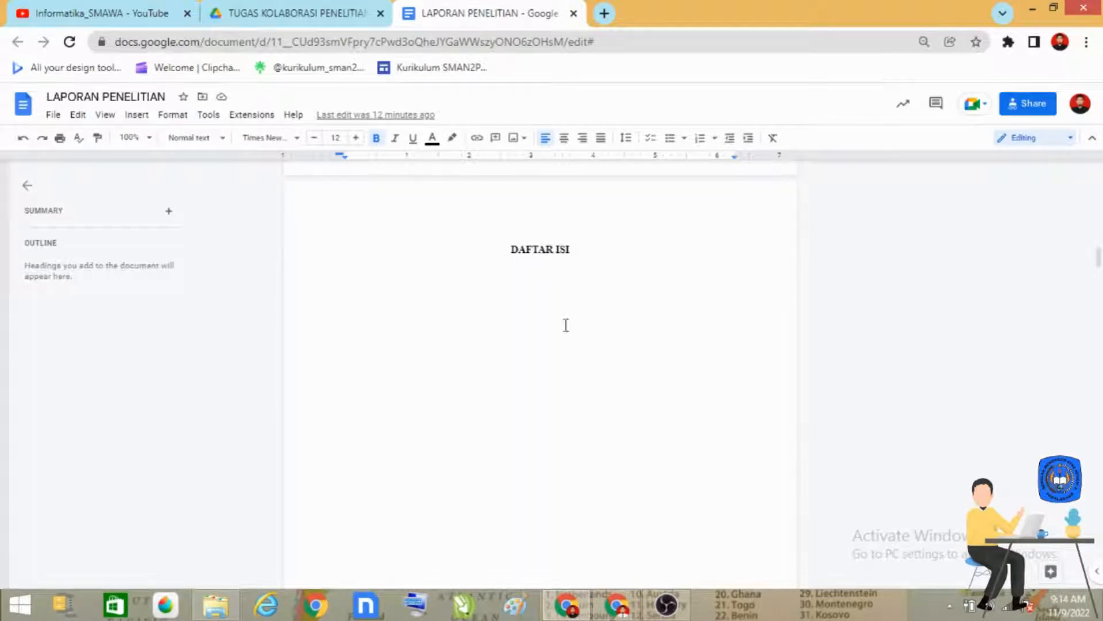
{"action": "scroll", "coordinate": [549, 420], "scroll_direction": "down", "scroll_amount": 1}
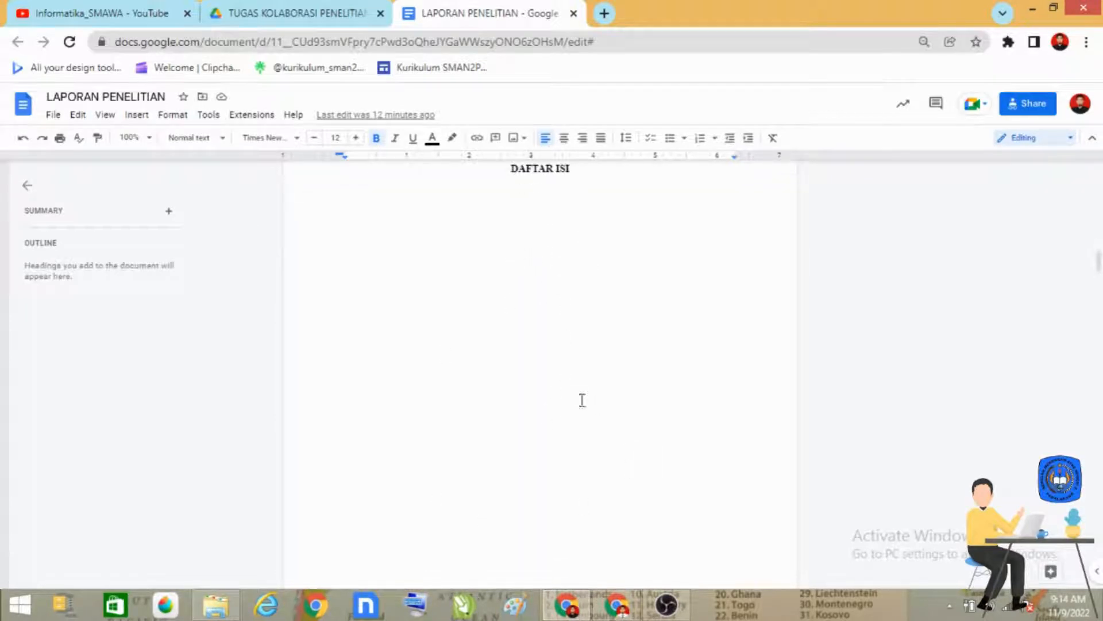
{"action": "scroll", "coordinate": [577, 435], "scroll_direction": "down", "scroll_amount": 1}
{"action": "scroll", "coordinate": [538, 320], "scroll_direction": "up", "scroll_amount": 3}
{"action": "scroll", "coordinate": [533, 464], "scroll_direction": "down", "scroll_amount": 9}
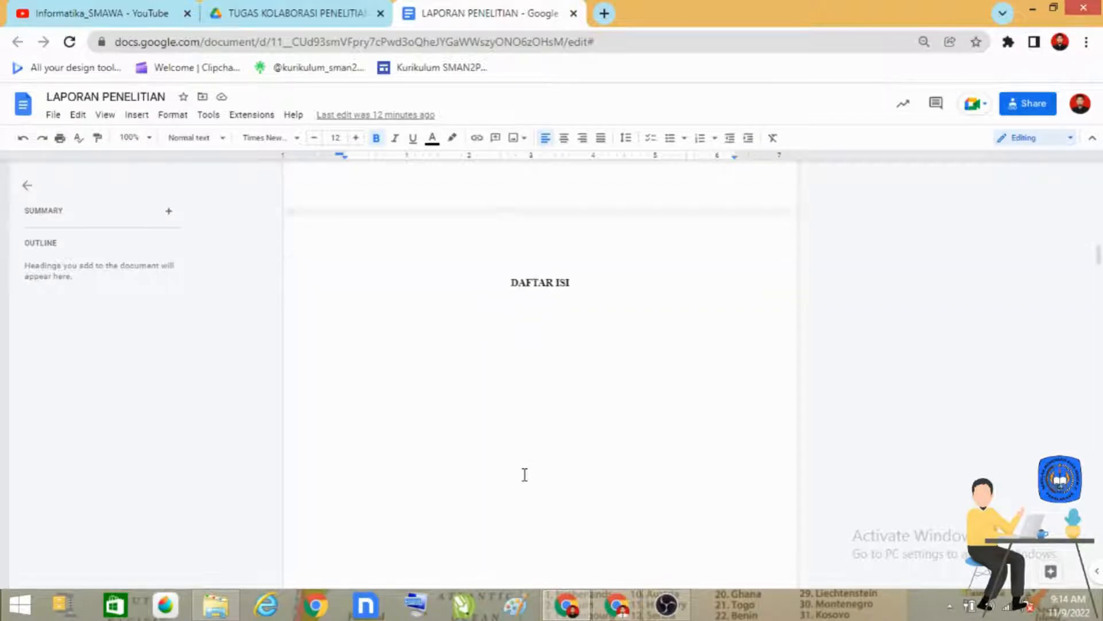
{"action": "scroll", "coordinate": [532, 481], "scroll_direction": "up", "scroll_amount": 5}
{"action": "scroll", "coordinate": [532, 481], "scroll_direction": "up", "scroll_amount": 15}
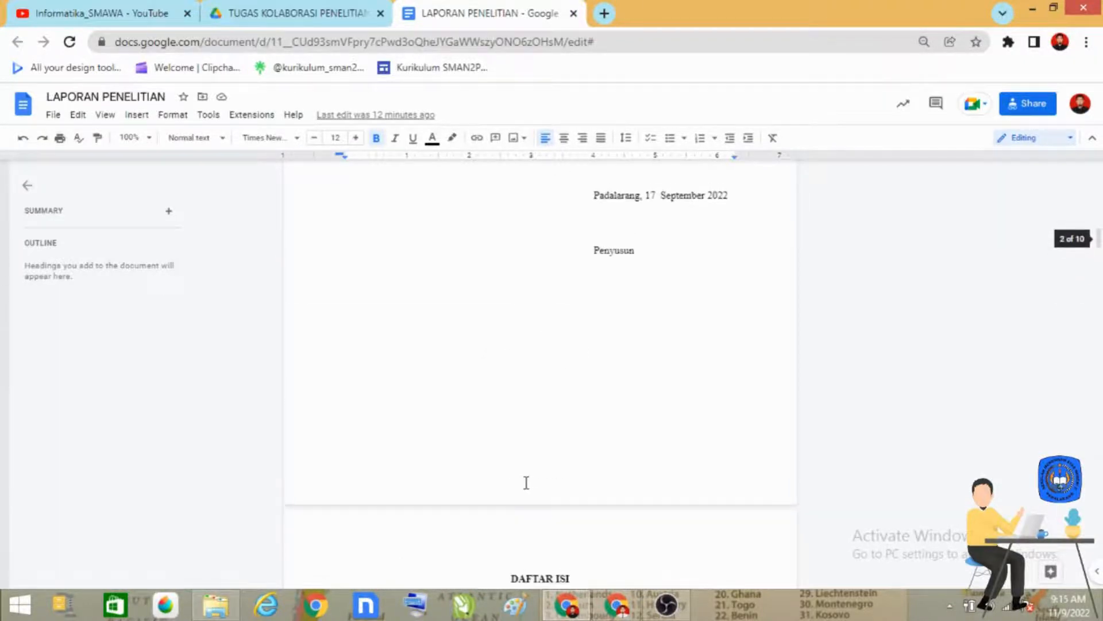
{"action": "scroll", "coordinate": [509, 479], "scroll_direction": "up", "scroll_amount": 3}
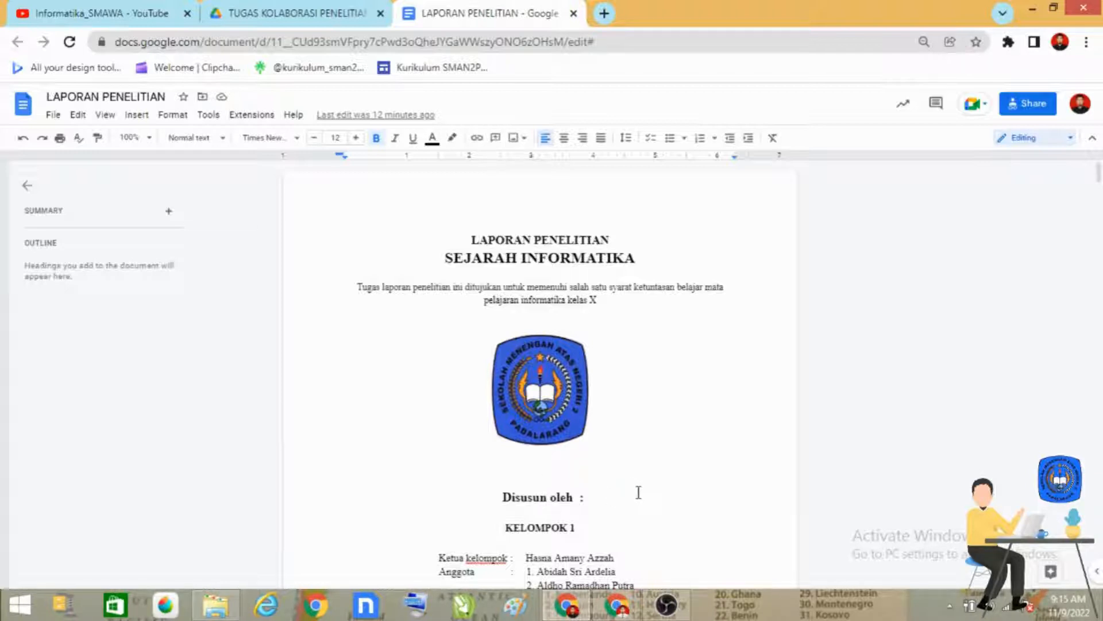
- Examine the page boundary between the end of the cover page and the KATA PENGANTAR heading
{"action": "scroll", "coordinate": [635, 490], "scroll_direction": "down", "scroll_amount": 5}
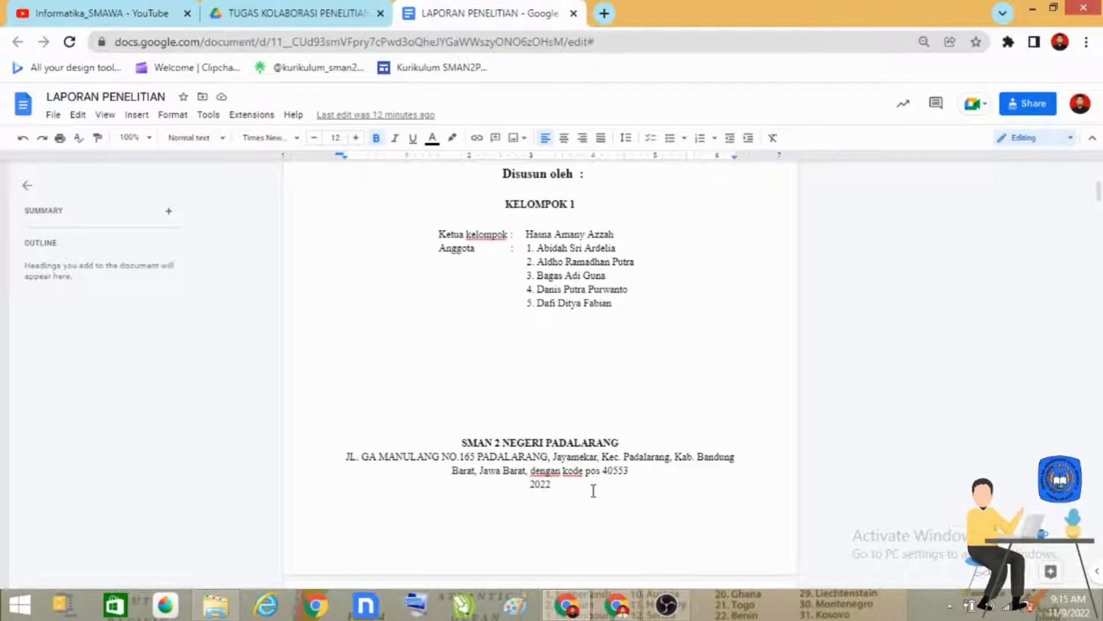
{"action": "scroll", "coordinate": [594, 487], "scroll_direction": "down", "scroll_amount": 5}
{"action": "scroll", "coordinate": [595, 486], "scroll_direction": "up", "scroll_amount": 3}
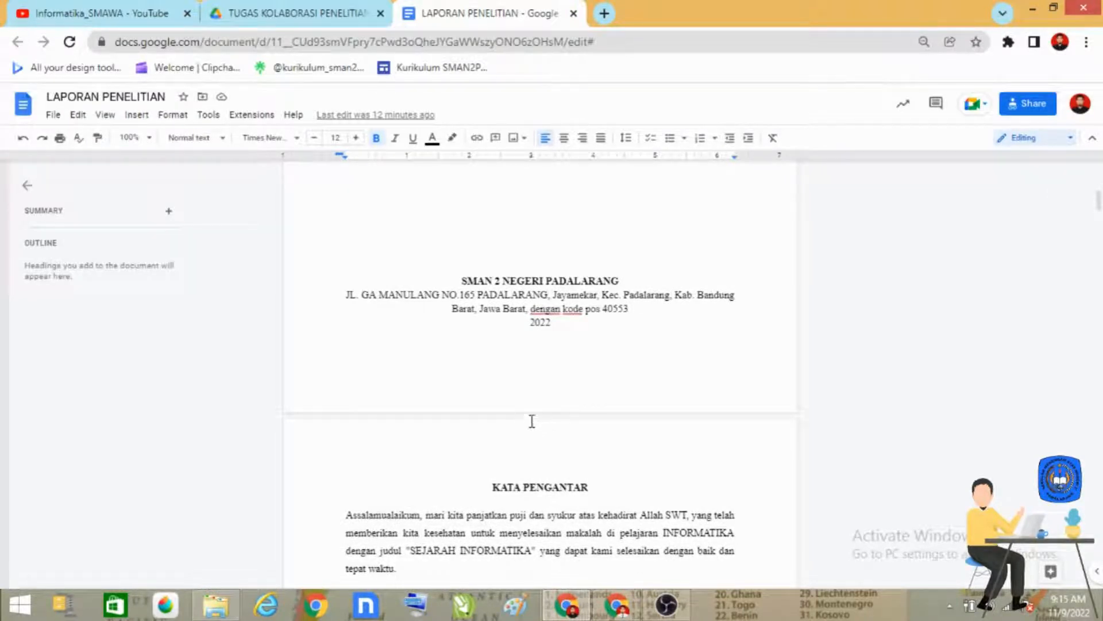
{"action": "scroll", "coordinate": [496, 474], "scroll_direction": "up", "scroll_amount": 5}
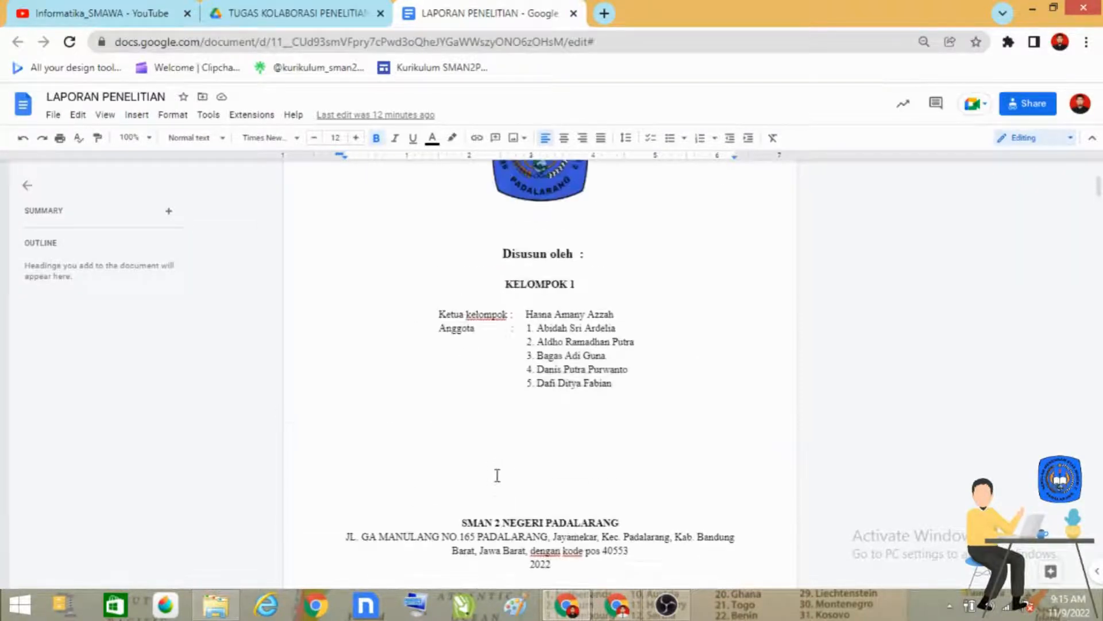
{"action": "scroll", "coordinate": [495, 475], "scroll_direction": "down", "scroll_amount": 5}
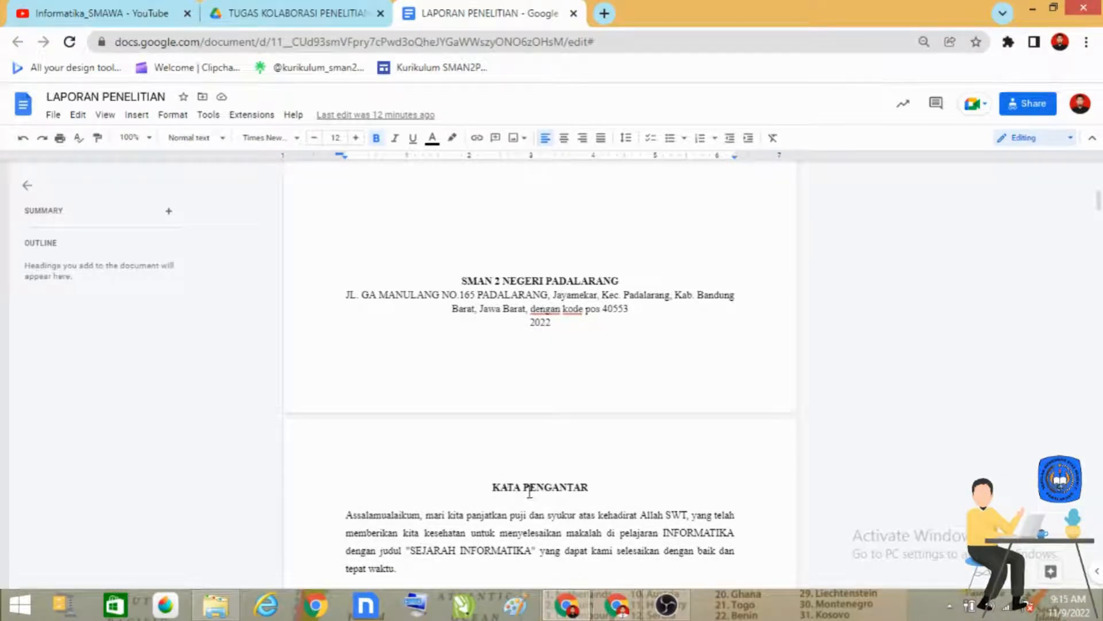
{"action": "scroll", "coordinate": [525, 379], "scroll_direction": "up", "scroll_amount": 5}
{"action": "scroll", "coordinate": [523, 425], "scroll_direction": "up", "scroll_amount": 2}
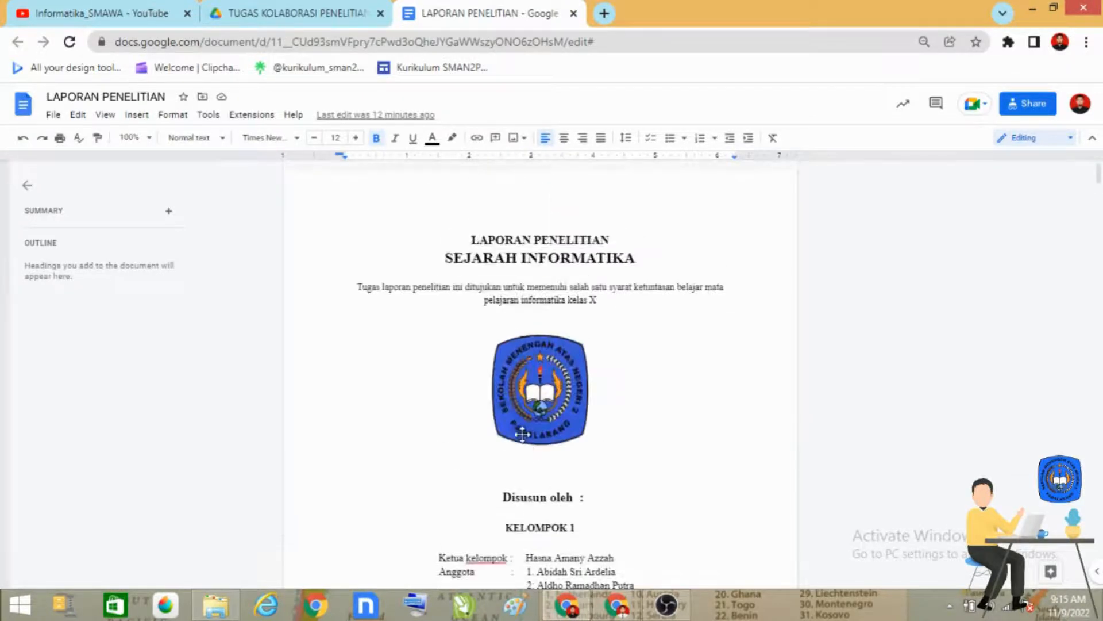
- Replace the break between the cover page and the KATA PENGANTAR heading with a next-page section break
{"action": "scroll", "coordinate": [511, 437], "scroll_direction": "down", "scroll_amount": 8}
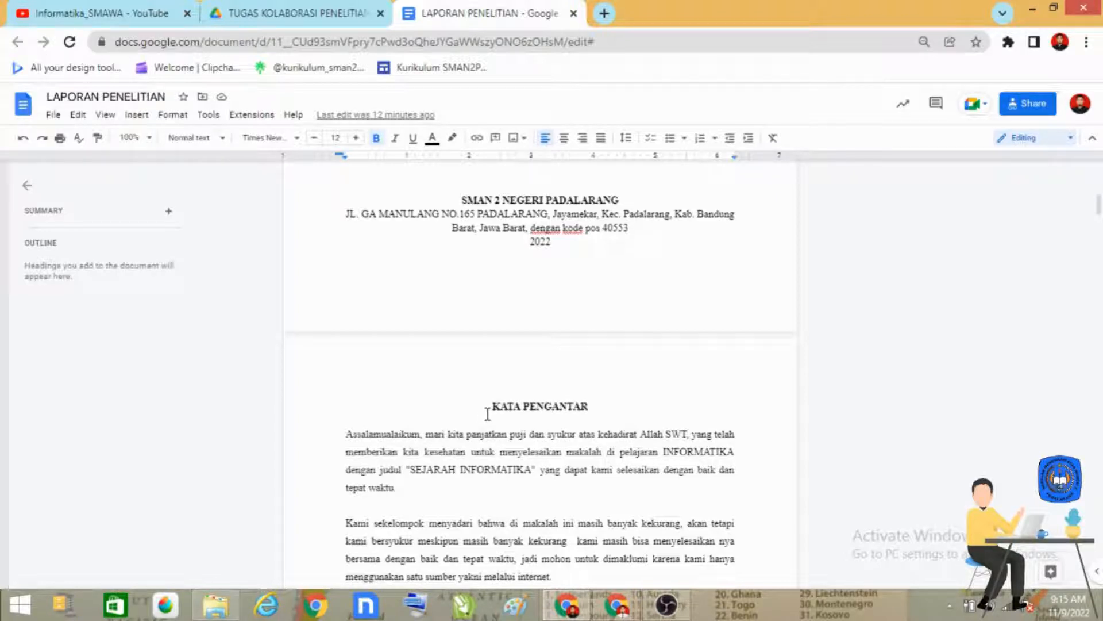
{"action": "left_click", "coordinate": [498, 274]}
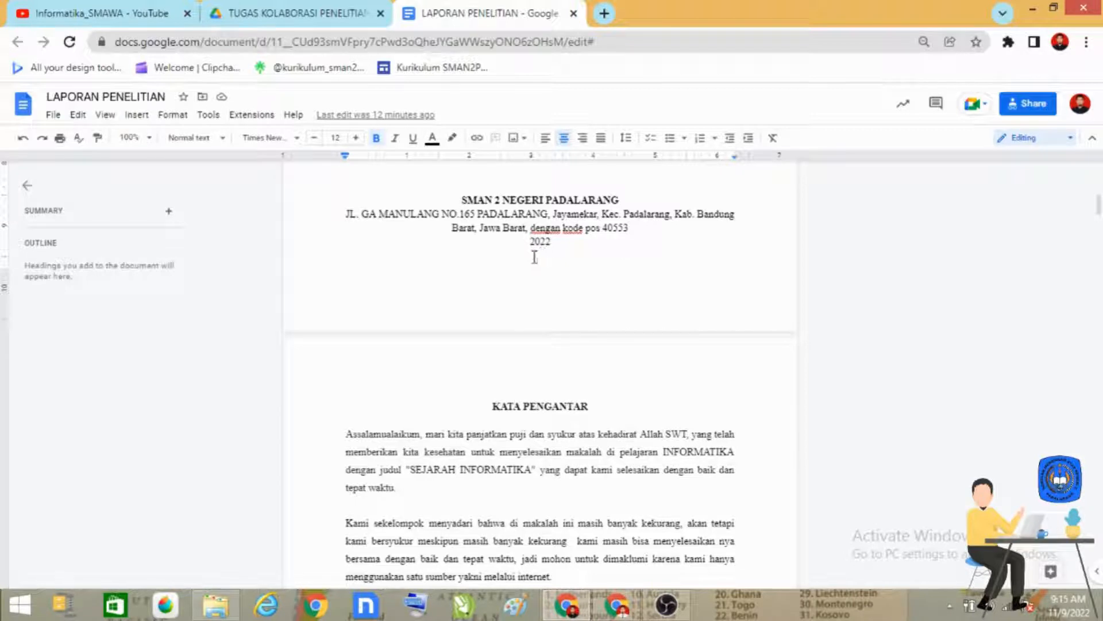
{"action": "key", "text": "Delete"}
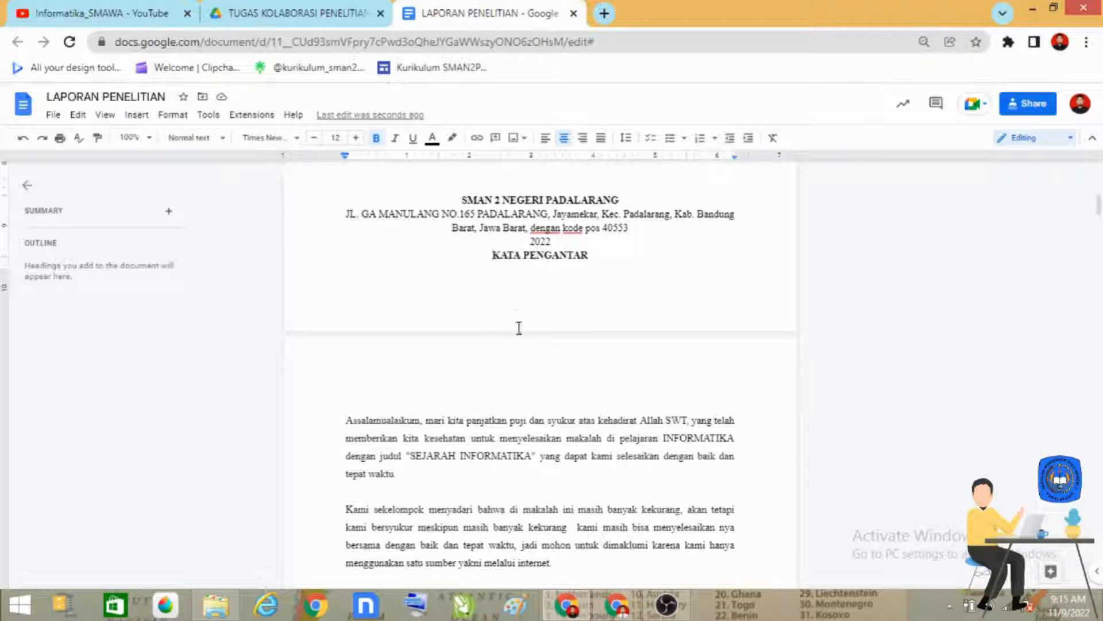
{"action": "left_click", "coordinate": [493, 254]}
{"action": "left_click", "coordinate": [138, 117]}
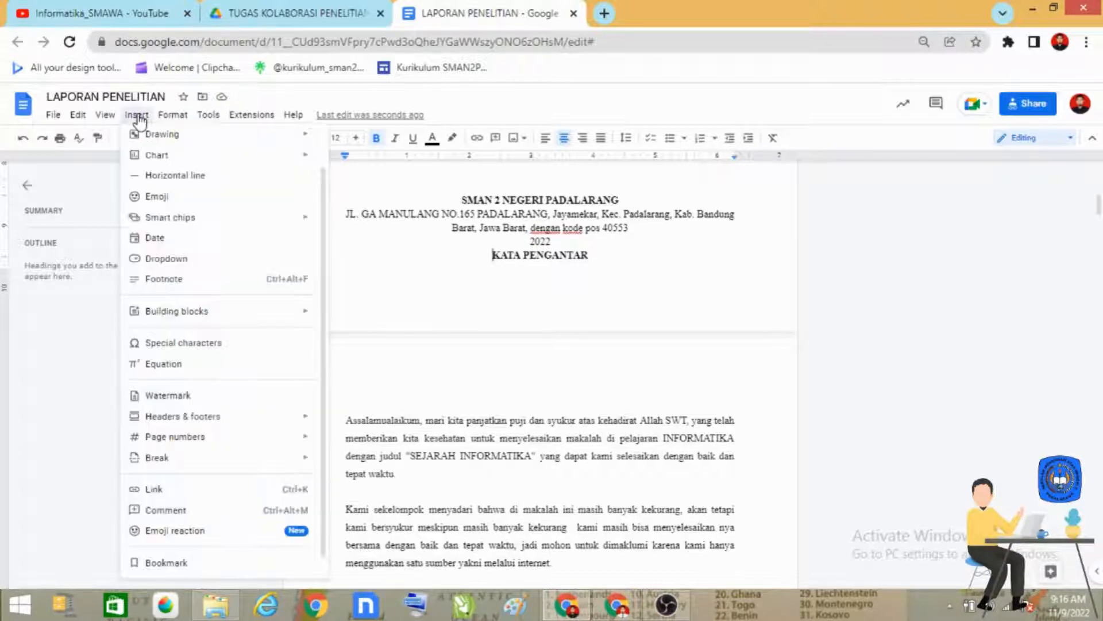
{"action": "mouse_move", "coordinate": [240, 462]}
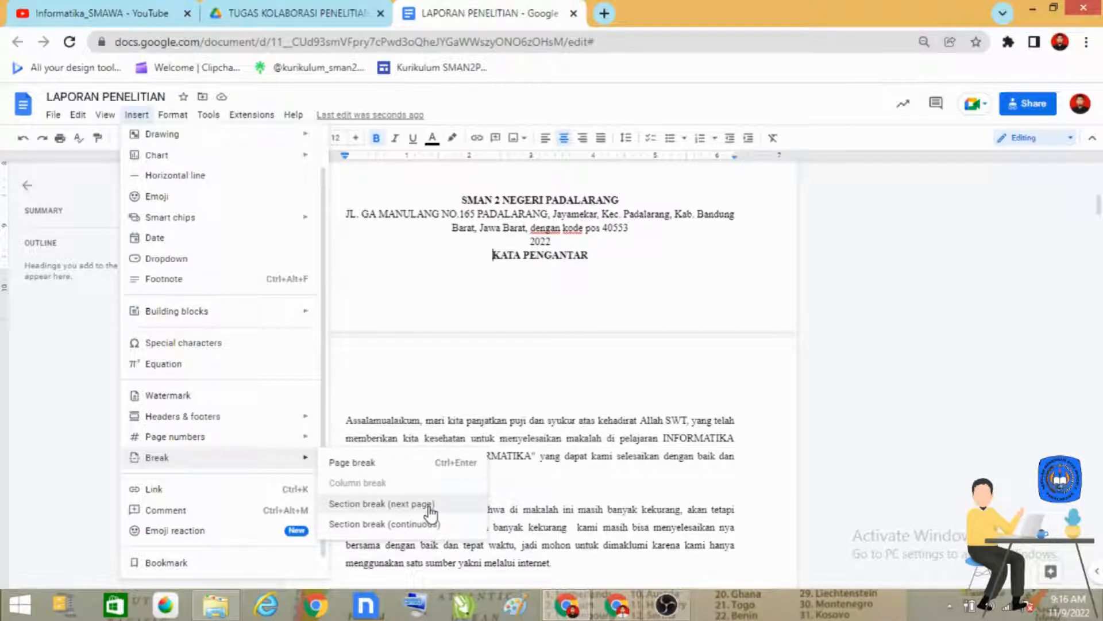
{"action": "left_click", "coordinate": [459, 504]}
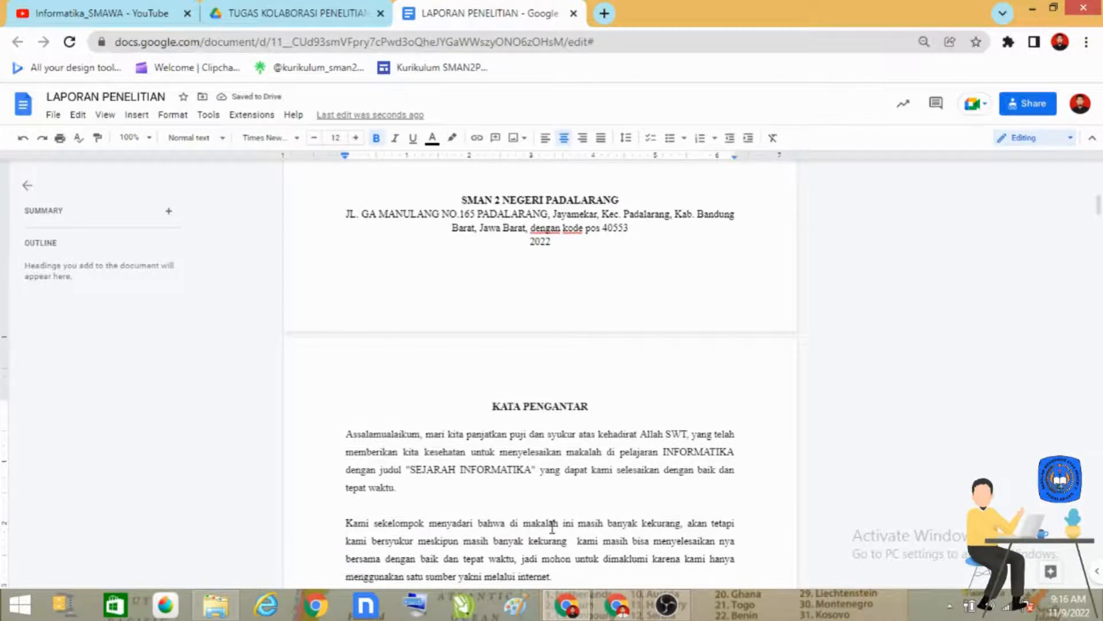
- Replace the break between the KATA PENGANTAR page and the DAFTAR ISI heading with a next-page section break
{"action": "scroll", "coordinate": [566, 522], "scroll_direction": "down", "scroll_amount": 8}
{"action": "scroll", "coordinate": [546, 529], "scroll_direction": "down", "scroll_amount": 3}
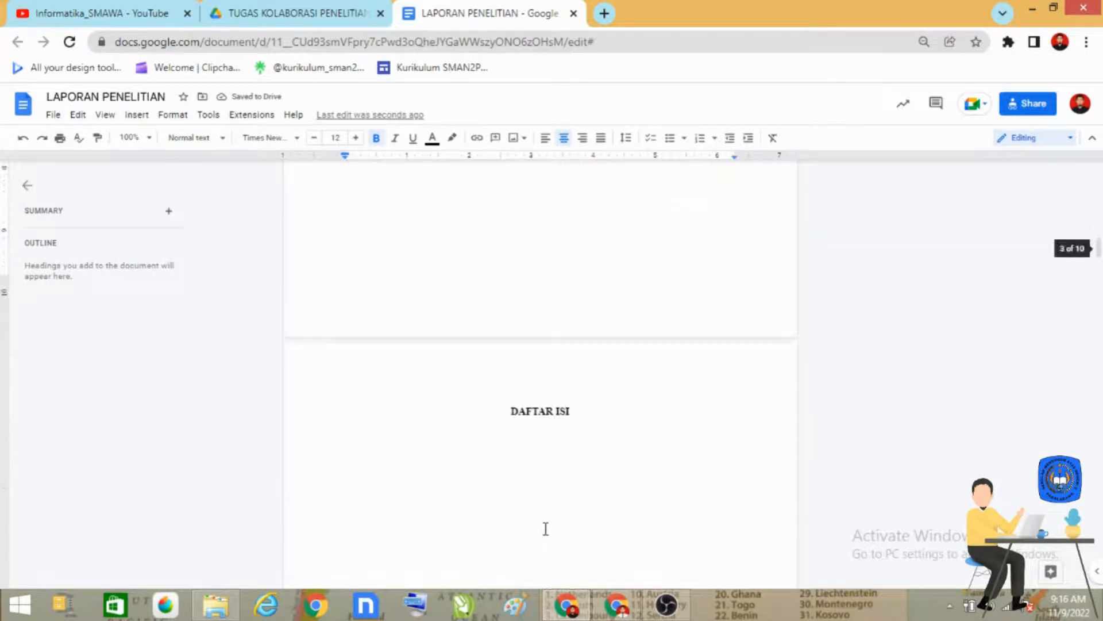
{"action": "scroll", "coordinate": [544, 527], "scroll_direction": "up", "scroll_amount": 4}
{"action": "scroll", "coordinate": [544, 527], "scroll_direction": "down", "scroll_amount": 2}
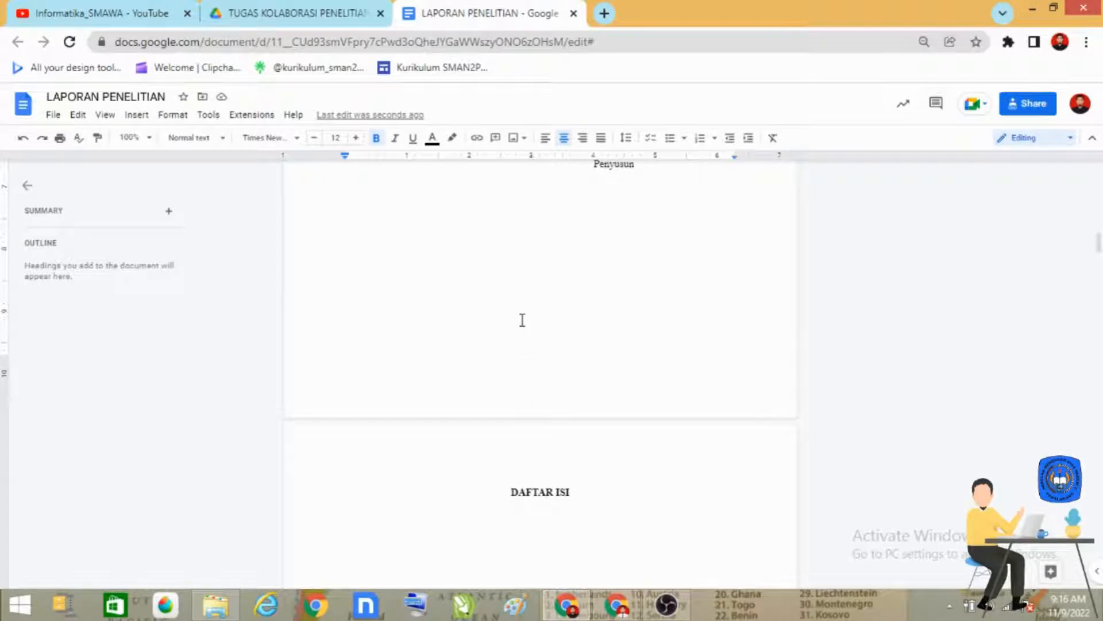
{"action": "left_click", "coordinate": [536, 290]}
{"action": "key", "text": "Delete"}
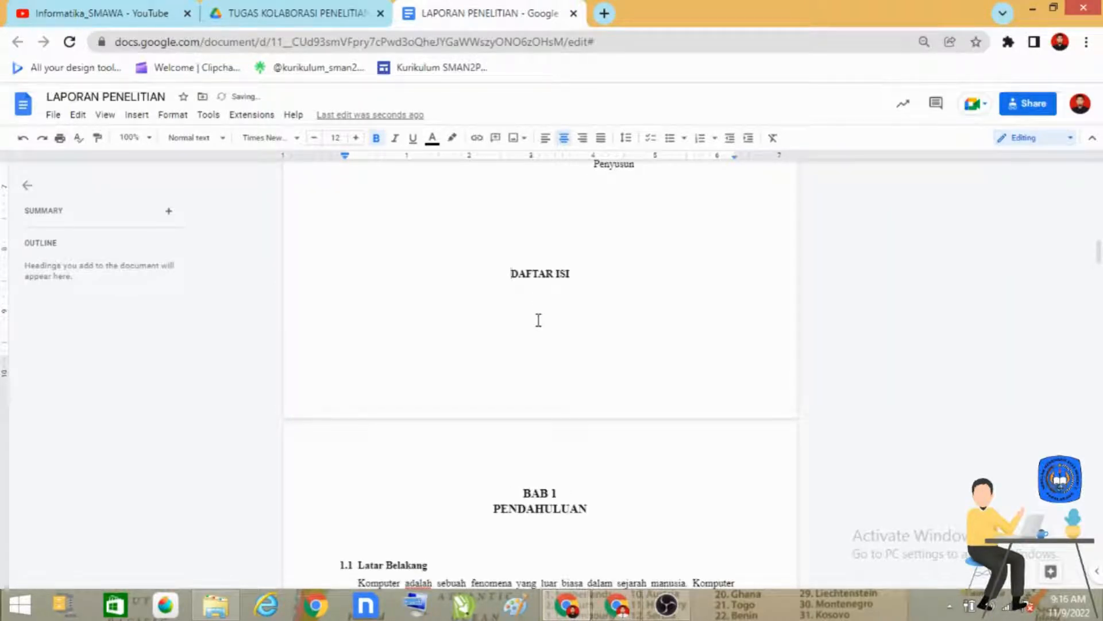
{"action": "left_click", "coordinate": [137, 116]}
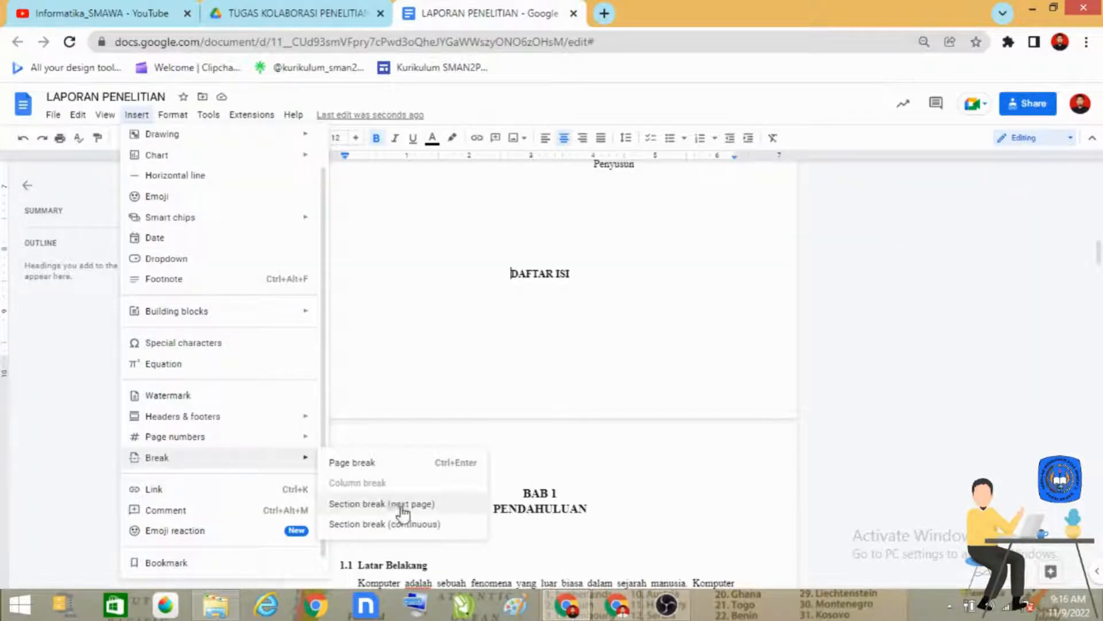
{"action": "left_click", "coordinate": [404, 506]}
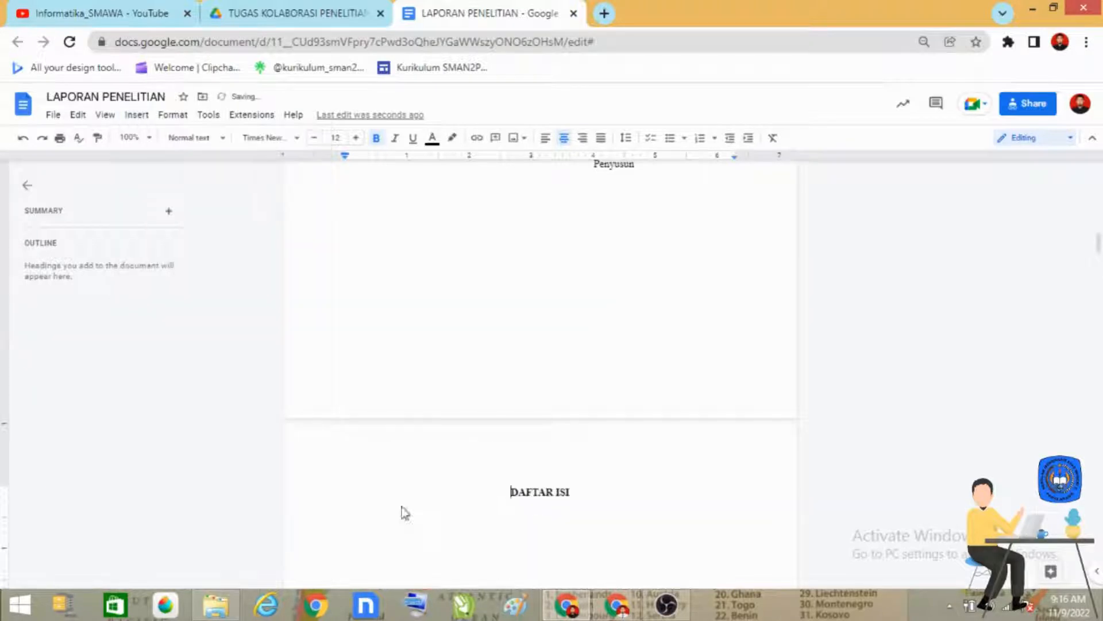
- Replace the break between the DAFTAR ISI page and the BAB 1 PENDAHULUAN heading with a next-page section break
{"action": "scroll", "coordinate": [658, 529], "scroll_direction": "down", "scroll_amount": 10}
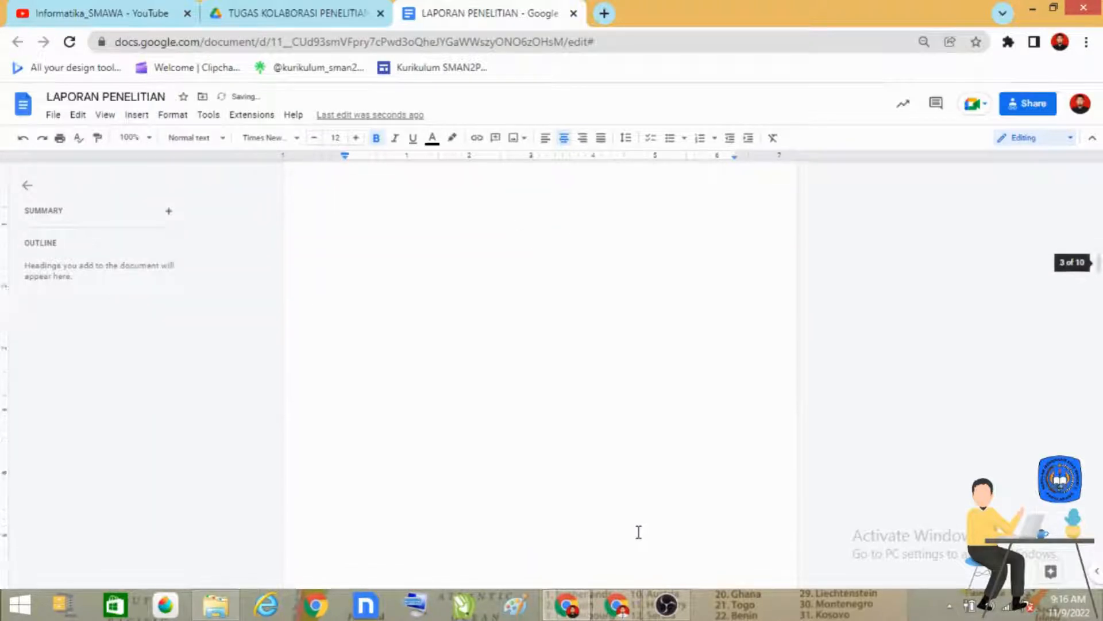
{"action": "scroll", "coordinate": [621, 526], "scroll_direction": "up", "scroll_amount": 1}
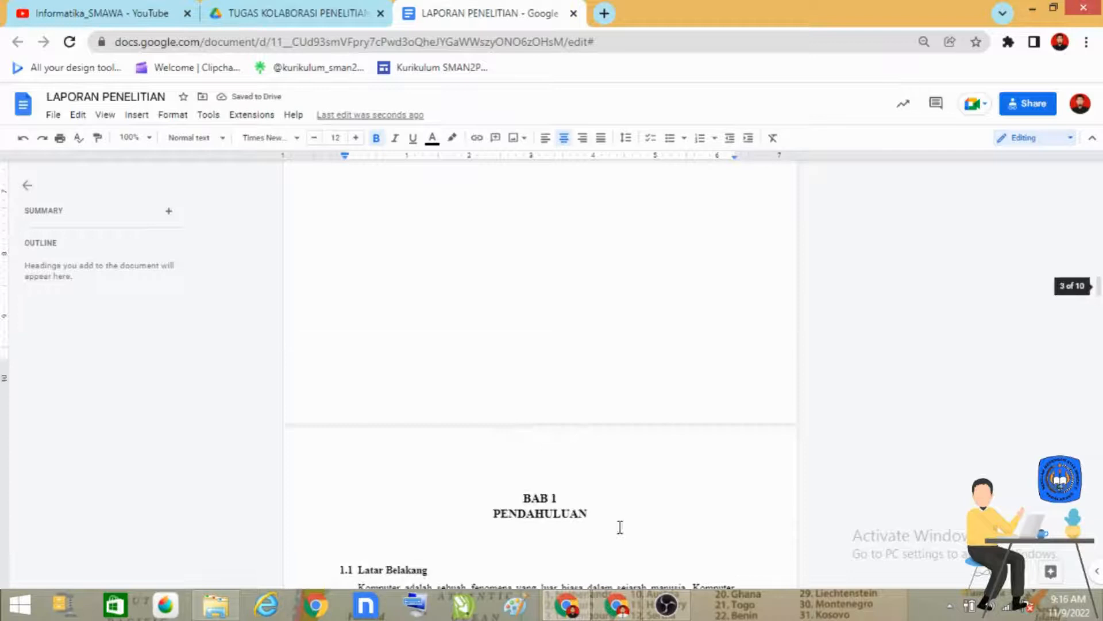
{"action": "left_click", "coordinate": [557, 340]}
{"action": "key", "text": "Delete"}
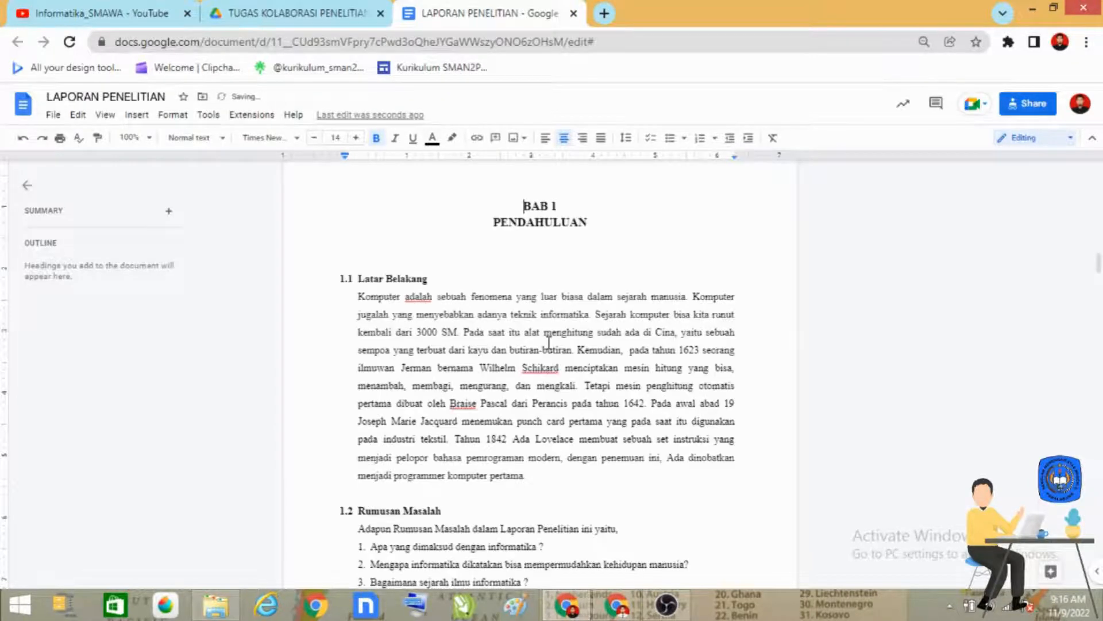
{"action": "scroll", "coordinate": [544, 391], "scroll_direction": "up", "scroll_amount": 5}
{"action": "scroll", "coordinate": [545, 391], "scroll_direction": "down", "scroll_amount": 5}
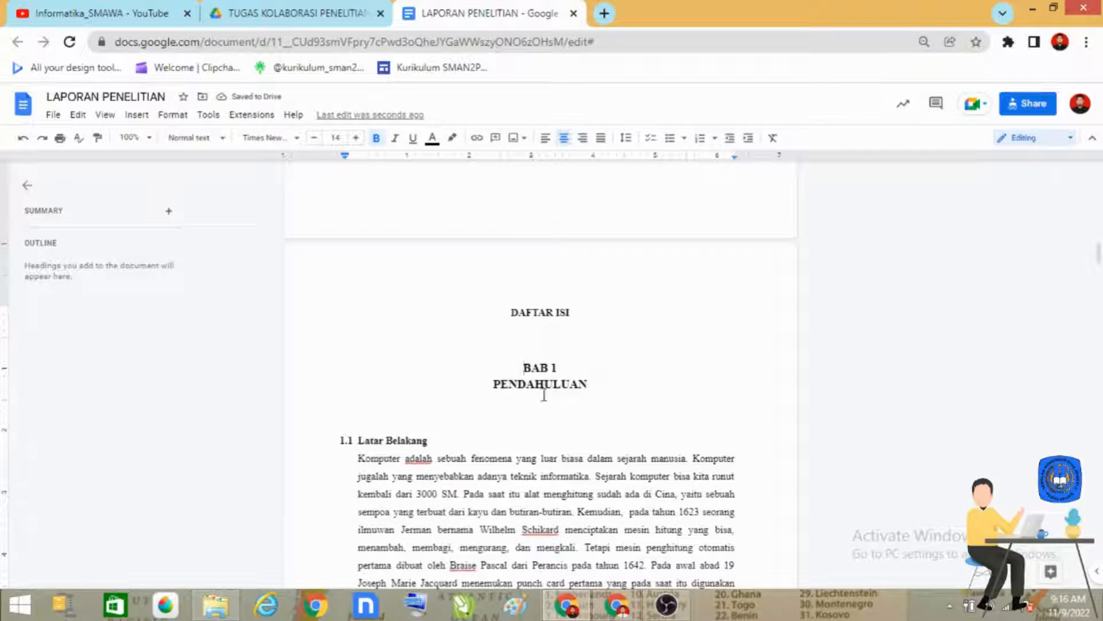
{"action": "scroll", "coordinate": [568, 451], "scroll_direction": "down", "scroll_amount": 3}
{"action": "scroll", "coordinate": [565, 454], "scroll_direction": "up", "scroll_amount": 2}
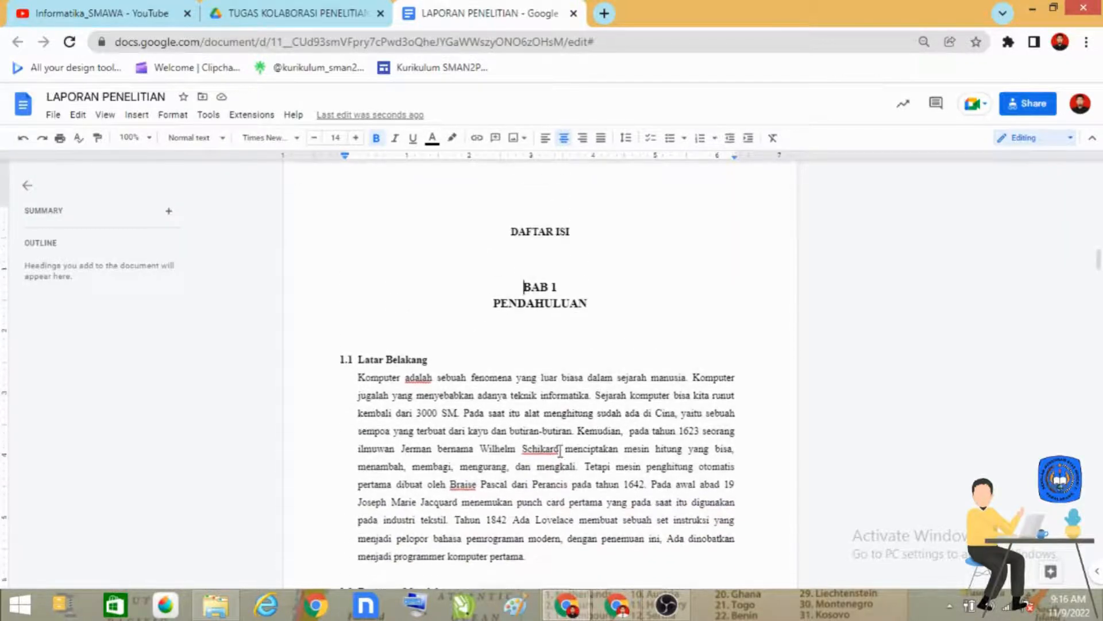
{"action": "left_click", "coordinate": [526, 287]}
{"action": "left_click", "coordinate": [136, 115]}
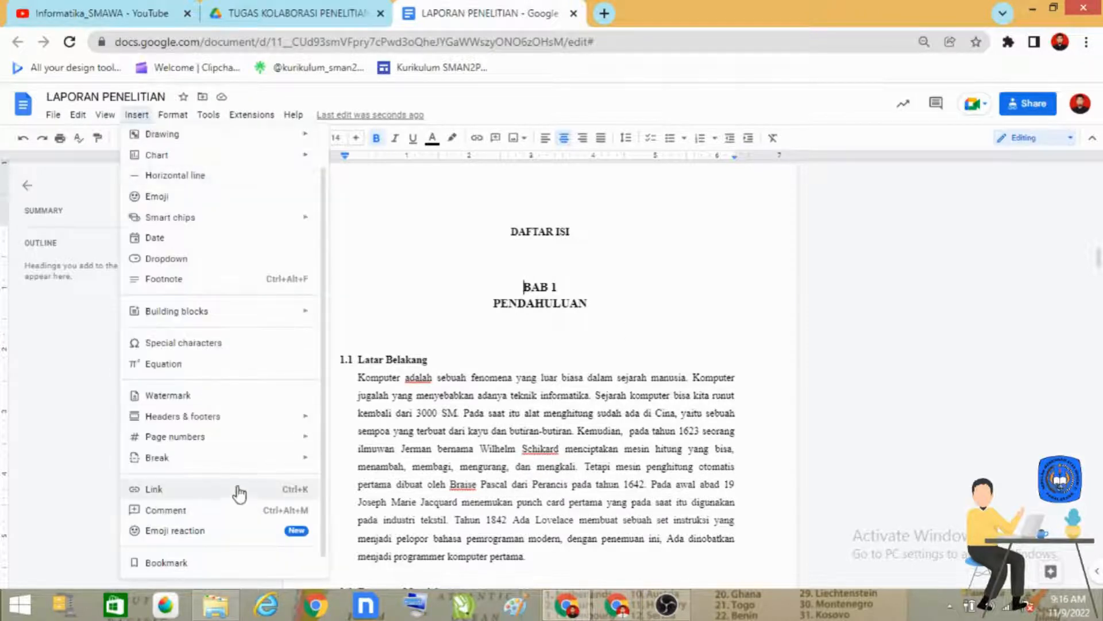
{"action": "mouse_move", "coordinate": [247, 474]}
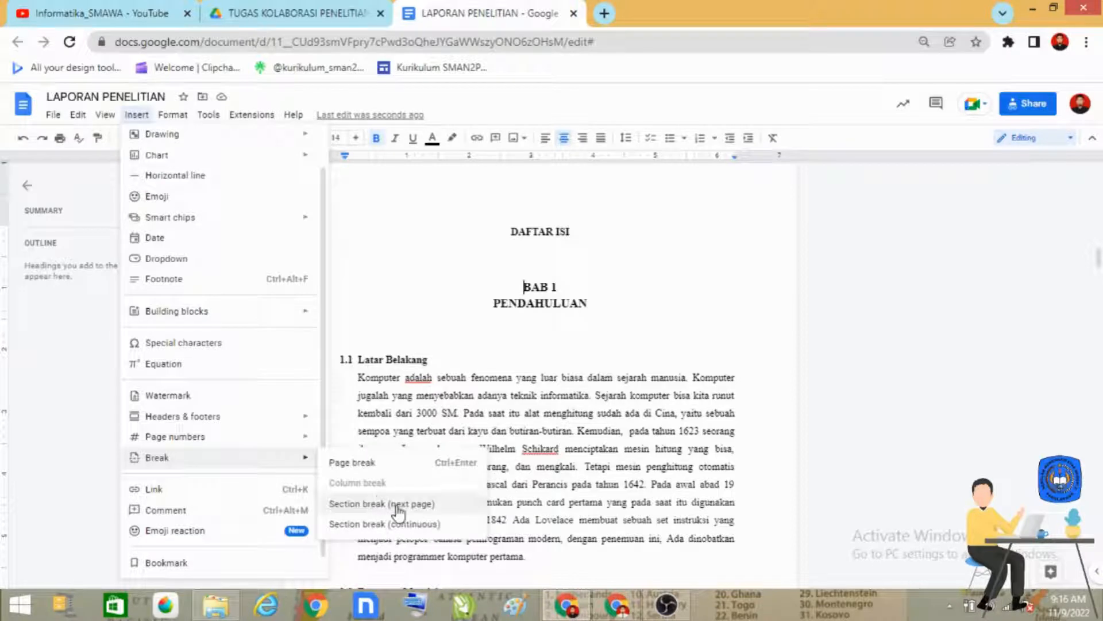
{"action": "left_click", "coordinate": [428, 504]}
- Replace the break between the end of BAB 1 and the BAB 2 PEMBAHASAN heading with a next-page section break
{"action": "scroll", "coordinate": [636, 524], "scroll_direction": "down", "scroll_amount": 14}
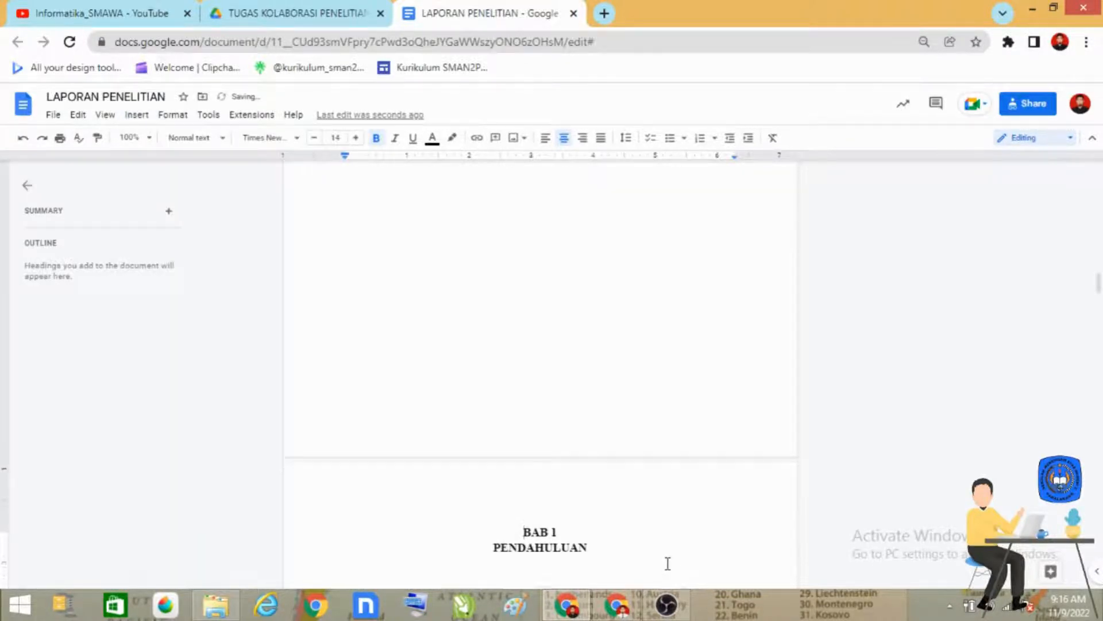
{"action": "scroll", "coordinate": [565, 507], "scroll_direction": "down", "scroll_amount": 3}
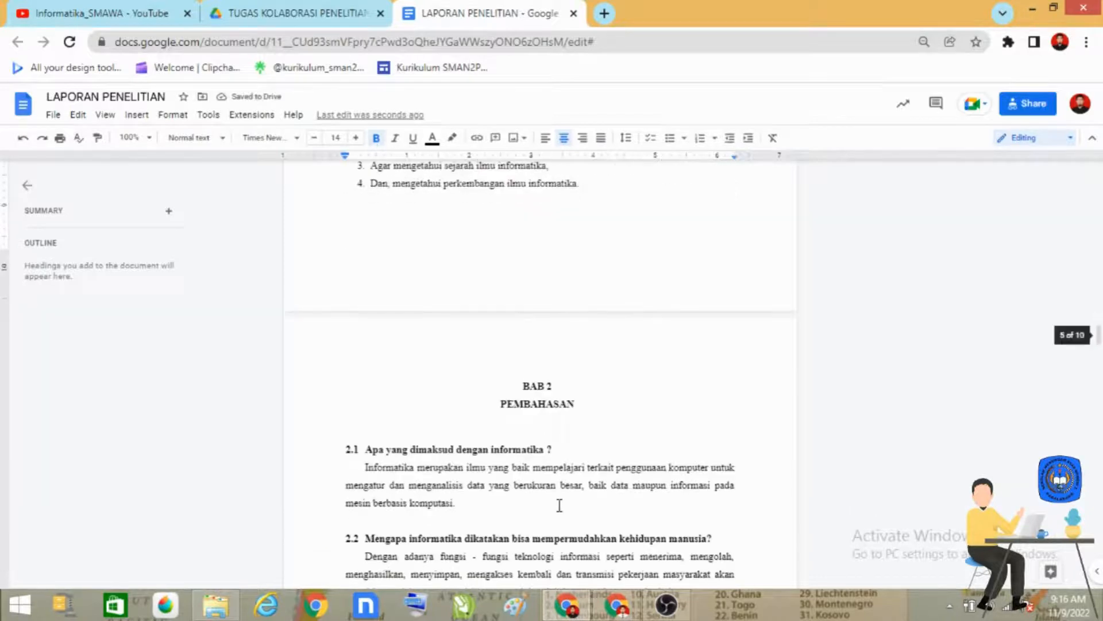
{"action": "left_click", "coordinate": [511, 260]}
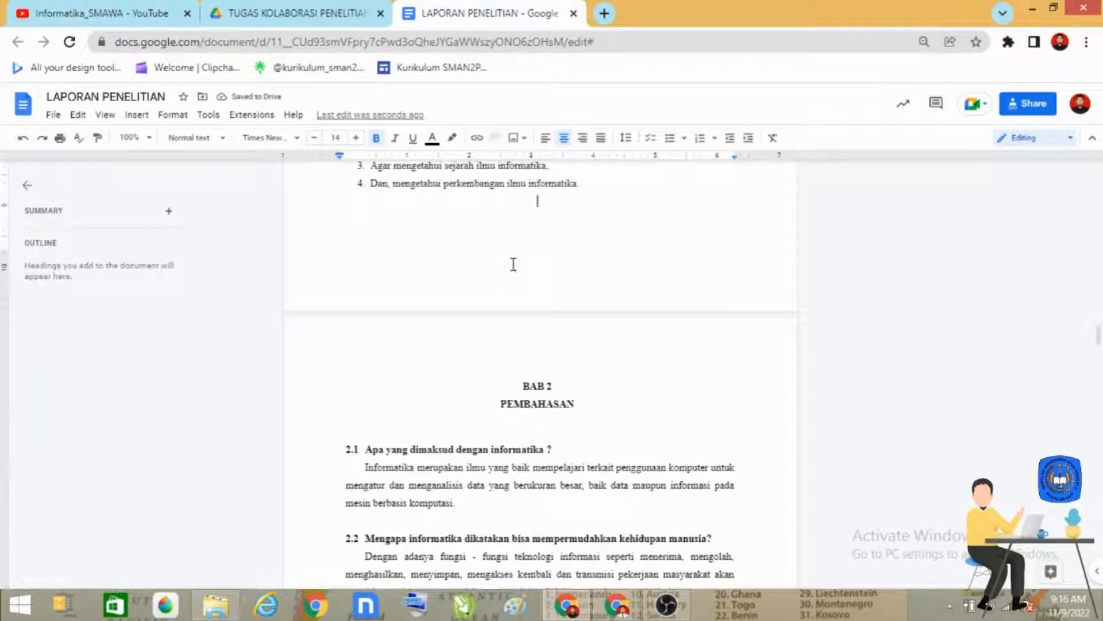
{"action": "key", "text": "Delete"}
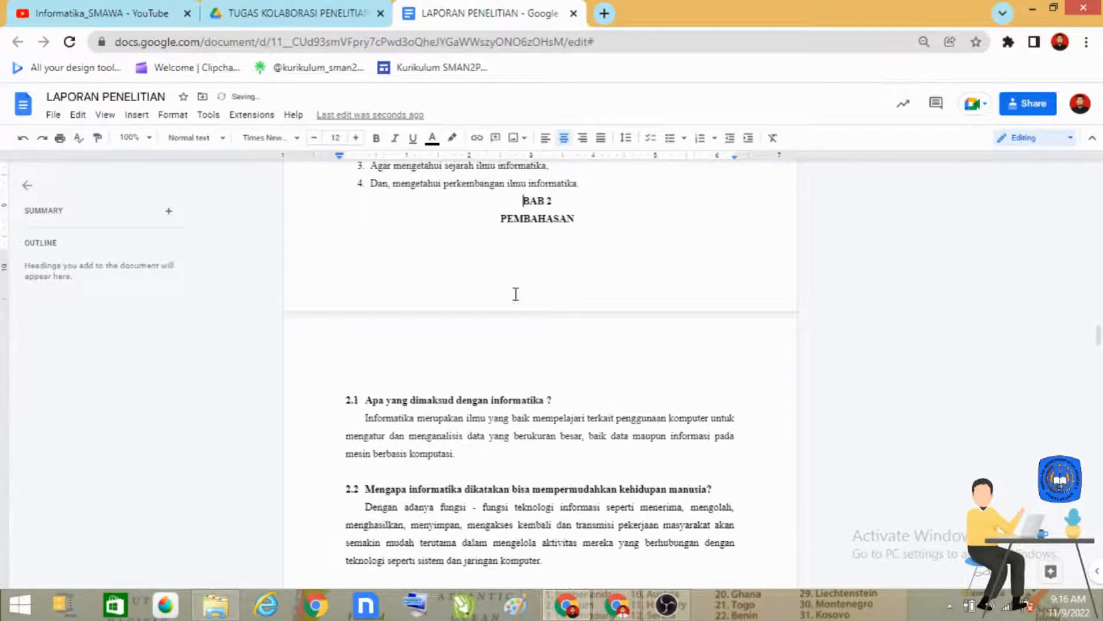
{"action": "left_click", "coordinate": [138, 116]}
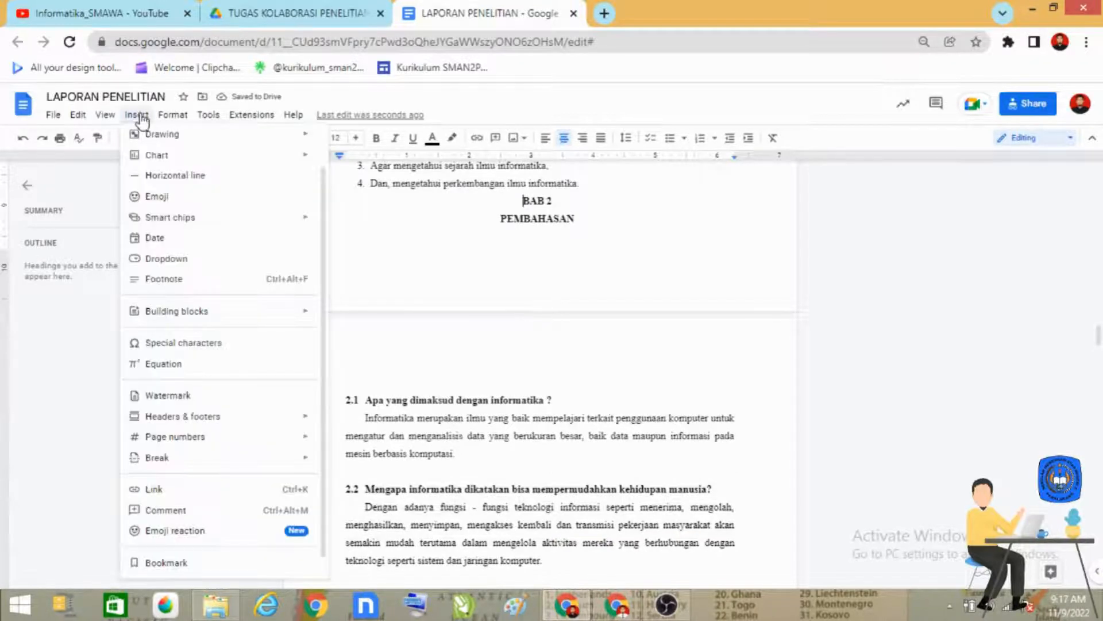
{"action": "mouse_move", "coordinate": [229, 460]}
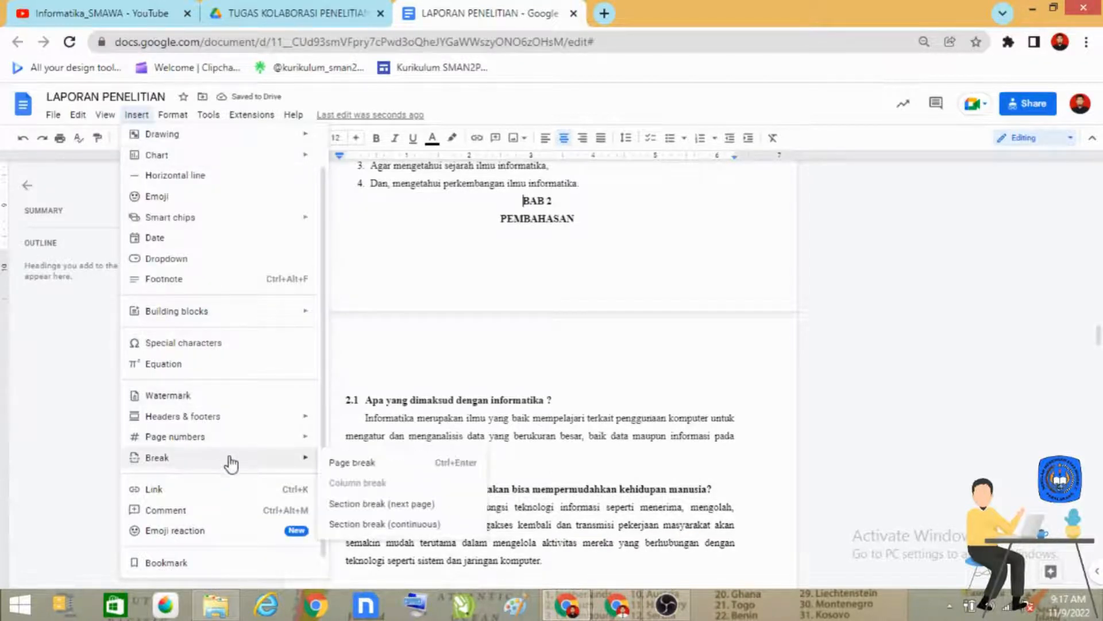
{"action": "left_click", "coordinate": [430, 509]}
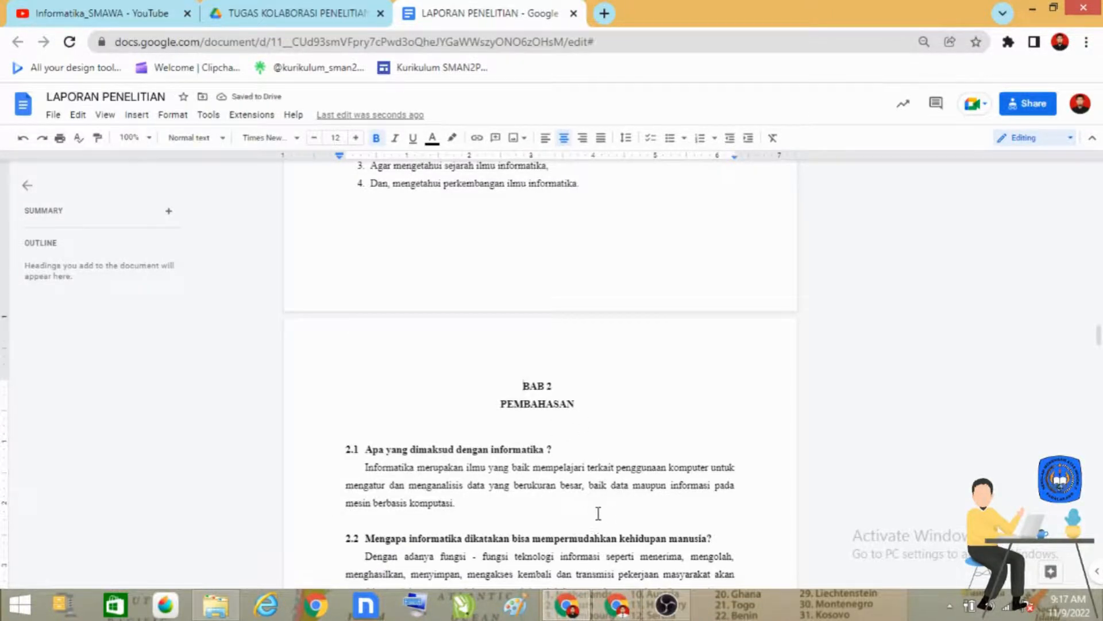
- Replace the break between the end of BAB 2 and the BAB 3 PENUTUP heading with a next-page section break
{"action": "scroll", "coordinate": [601, 516], "scroll_direction": "down", "scroll_amount": 15}
{"action": "scroll", "coordinate": [574, 495], "scroll_direction": "down", "scroll_amount": 7}
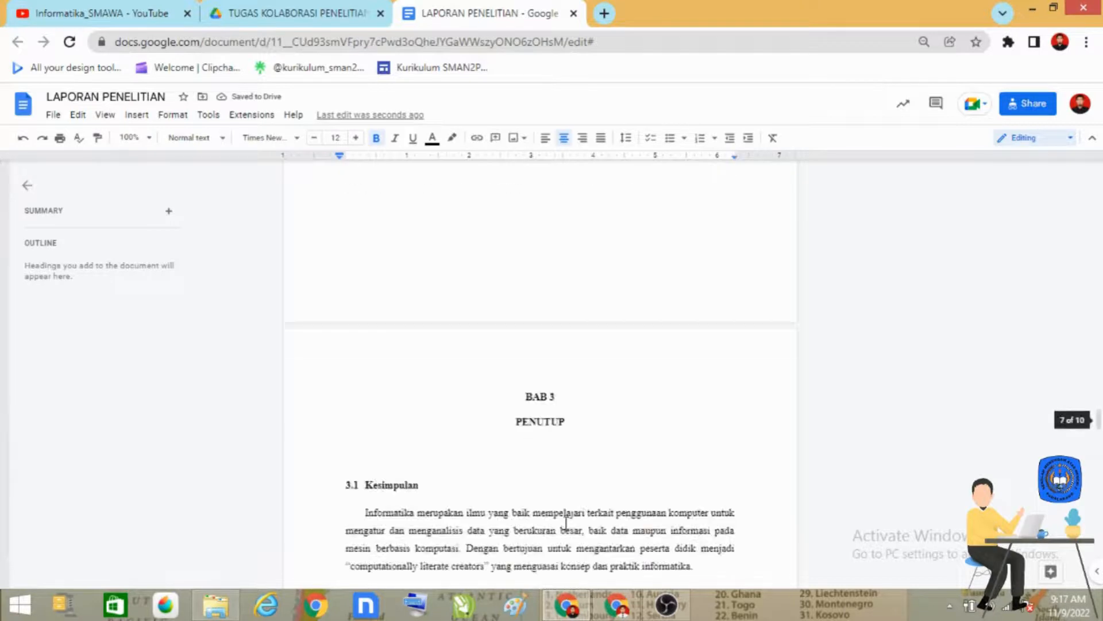
{"action": "scroll", "coordinate": [540, 344], "scroll_direction": "up", "scroll_amount": 5}
{"action": "scroll", "coordinate": [540, 368], "scroll_direction": "down", "scroll_amount": 3}
{"action": "scroll", "coordinate": [539, 318], "scroll_direction": "up", "scroll_amount": 5}
{"action": "left_click", "coordinate": [559, 274]}
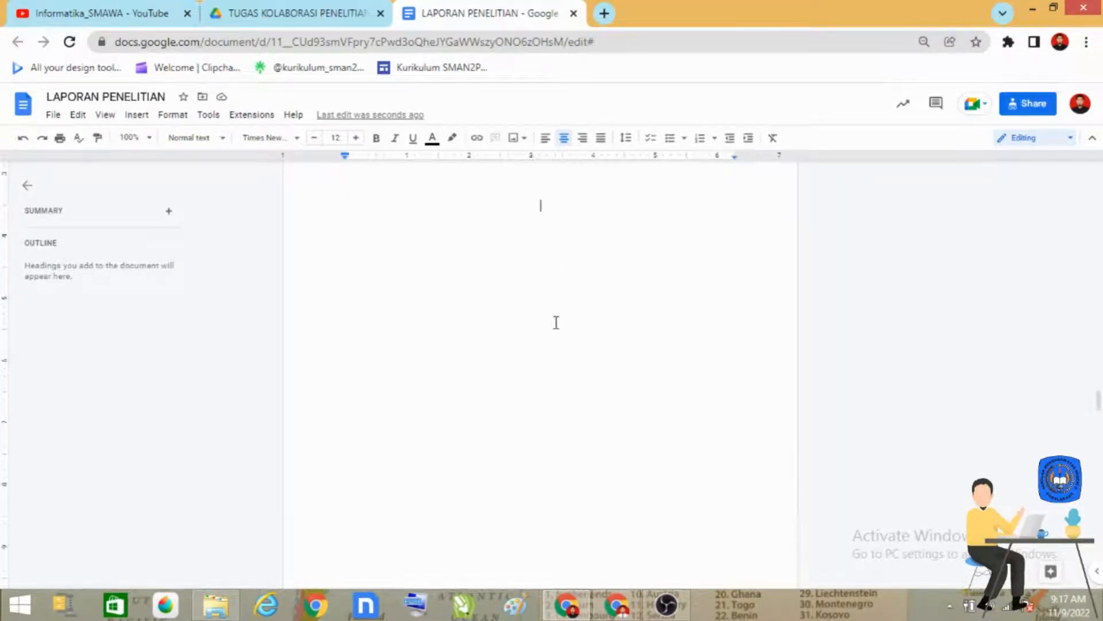
{"action": "key", "text": "Delete"}
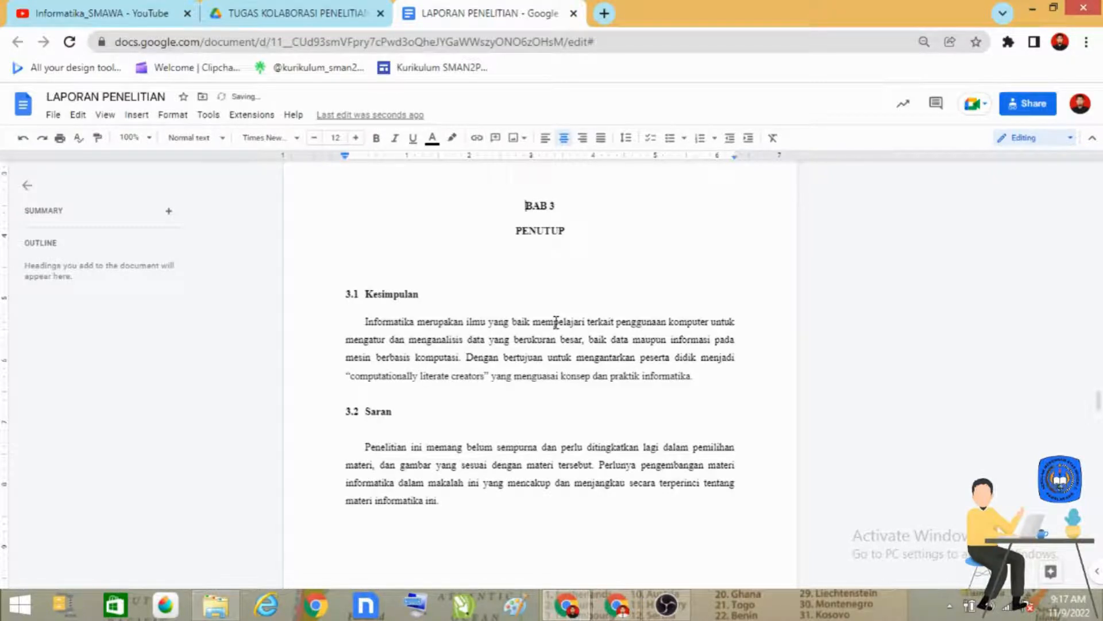
{"action": "scroll", "coordinate": [492, 419], "scroll_direction": "up", "scroll_amount": 3}
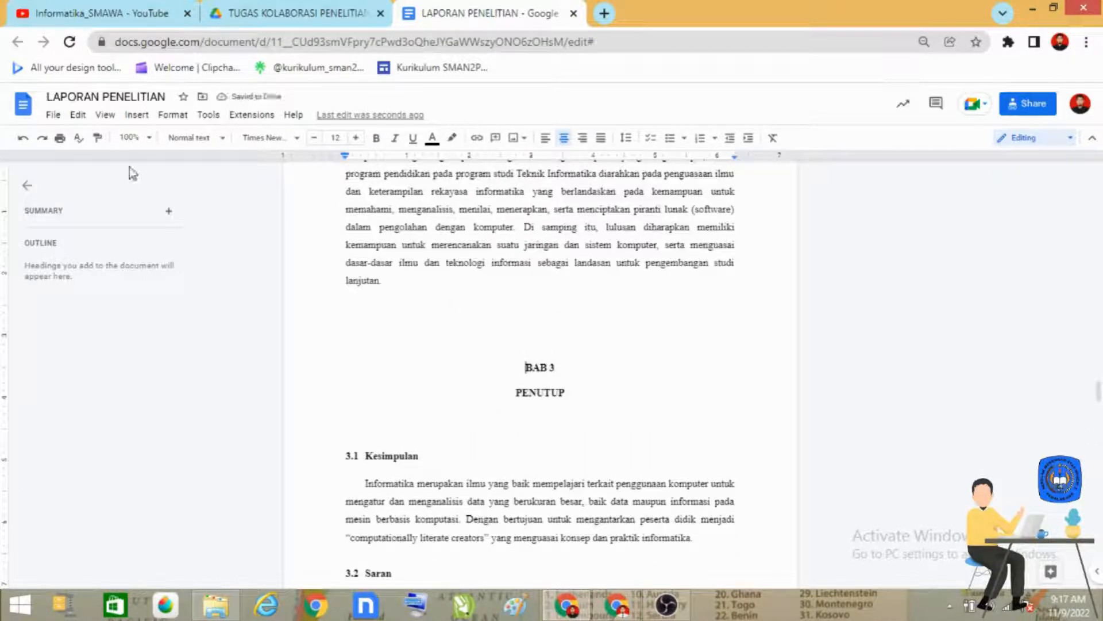
{"action": "left_click", "coordinate": [137, 115]}
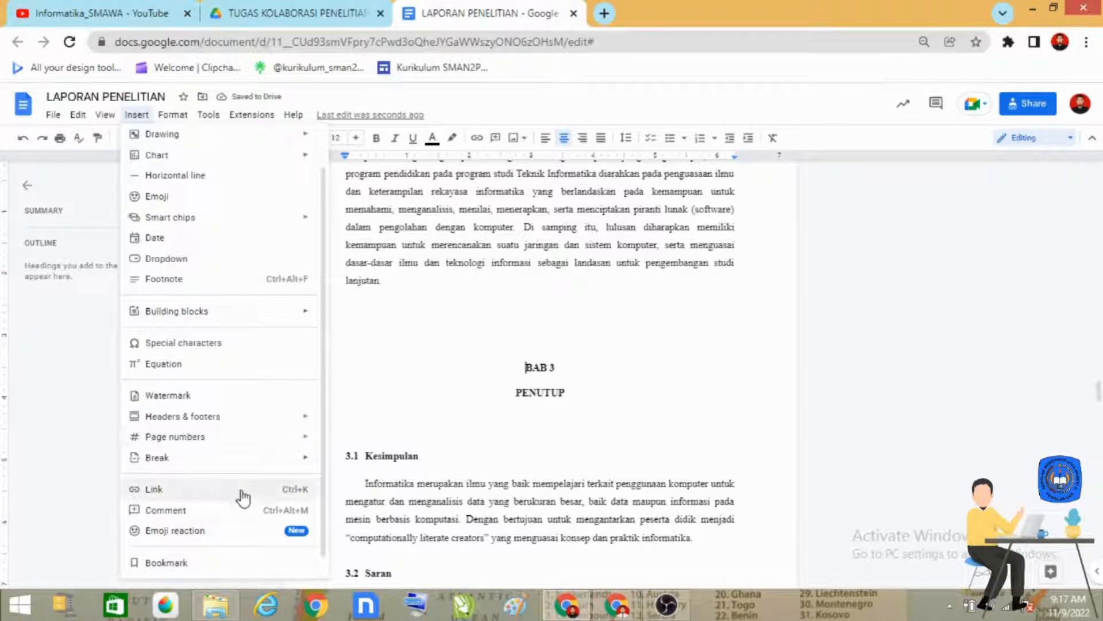
{"action": "mouse_move", "coordinate": [251, 458]}
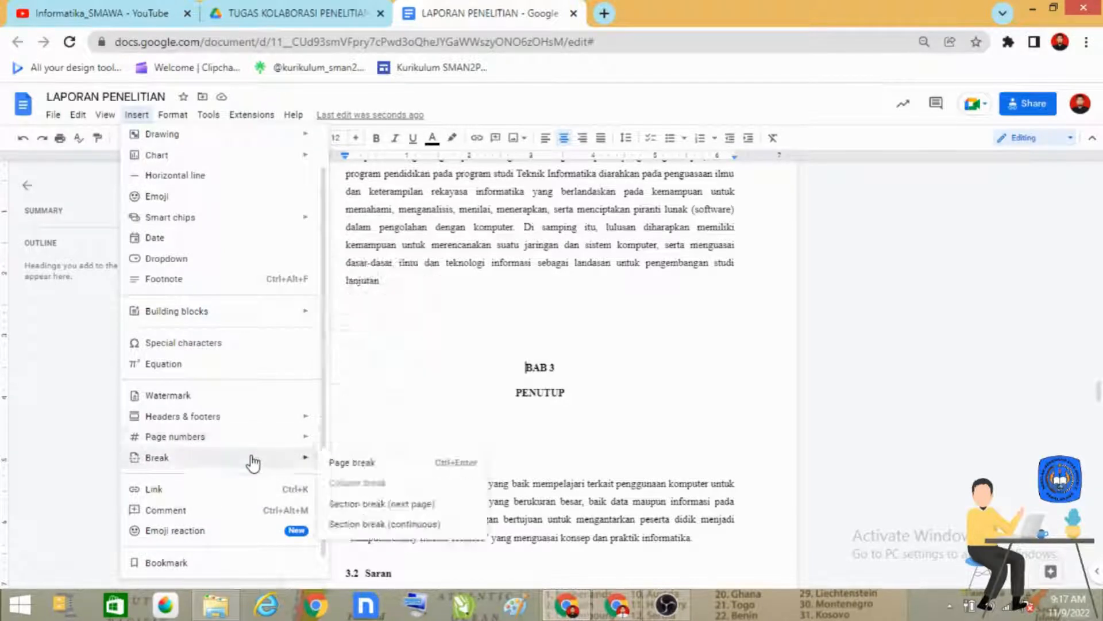
{"action": "left_click", "coordinate": [423, 504]}
- Replace the break between the end of BAB 3 and the DAFTAR PUSTAKA heading with a next-page section break
{"action": "scroll", "coordinate": [618, 523], "scroll_direction": "down", "scroll_amount": 10}
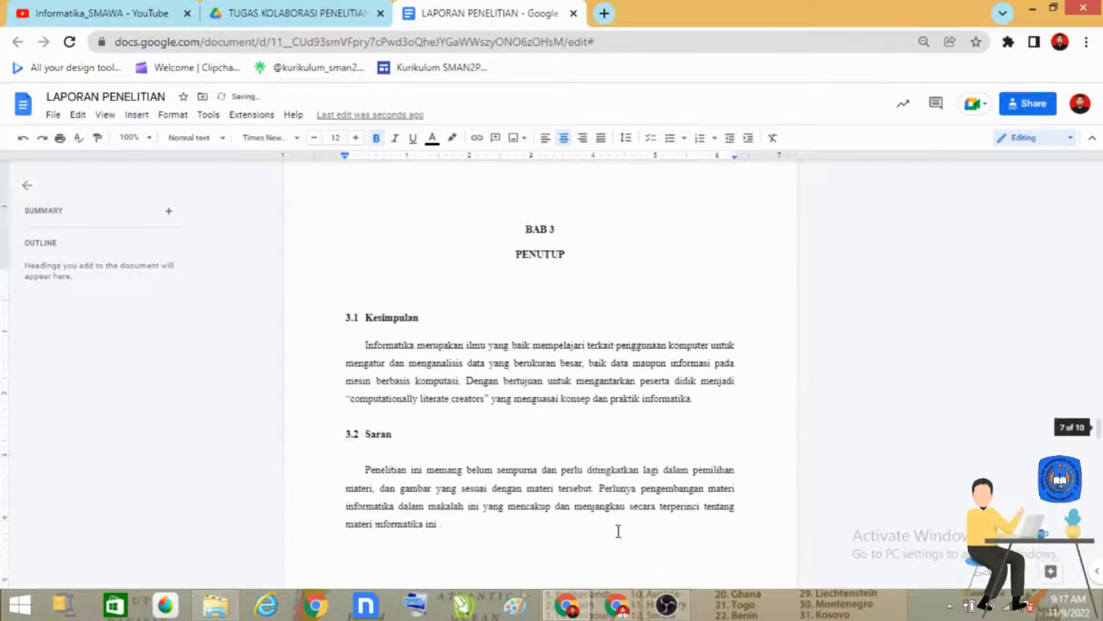
{"action": "scroll", "coordinate": [617, 530], "scroll_direction": "down", "scroll_amount": 4}
{"action": "scroll", "coordinate": [546, 363], "scroll_direction": "up", "scroll_amount": 3}
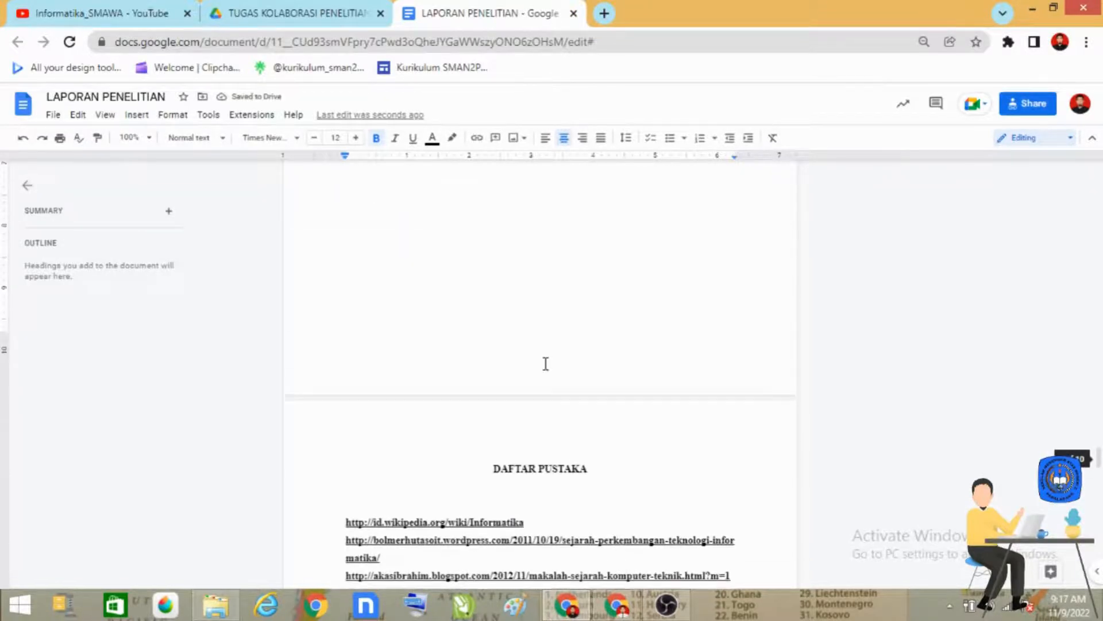
{"action": "left_click", "coordinate": [553, 288]}
{"action": "scroll", "coordinate": [572, 303], "scroll_direction": "up", "scroll_amount": 2}
{"action": "key", "text": "Delete"}
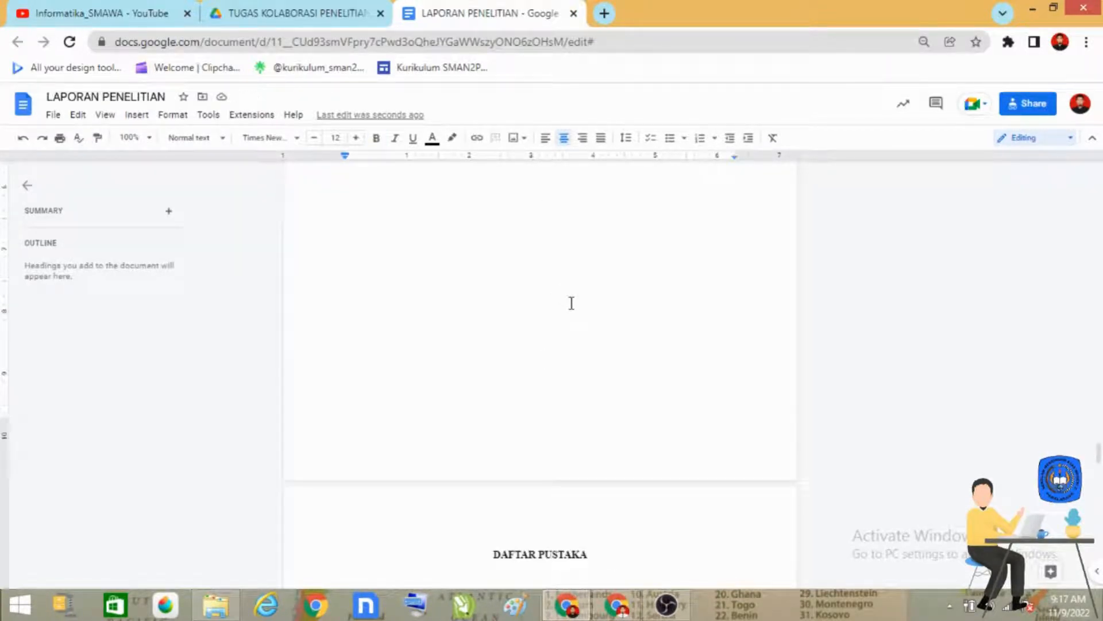
{"action": "scroll", "coordinate": [480, 414], "scroll_direction": "up", "scroll_amount": 5}
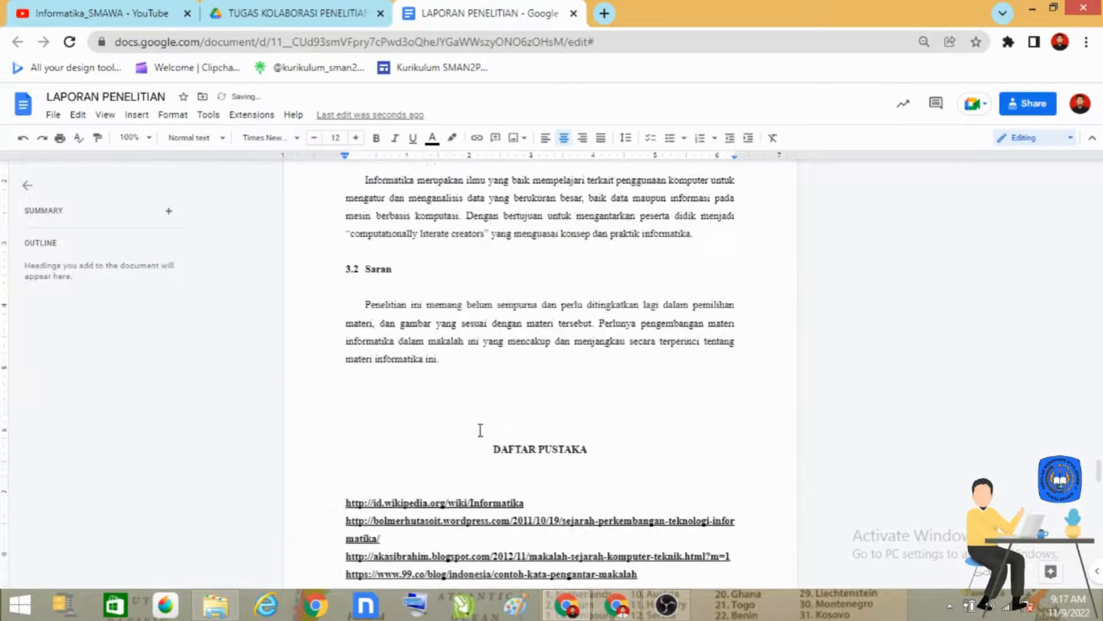
{"action": "scroll", "coordinate": [480, 426], "scroll_direction": "down", "scroll_amount": 2}
{"action": "left_click", "coordinate": [137, 116]}
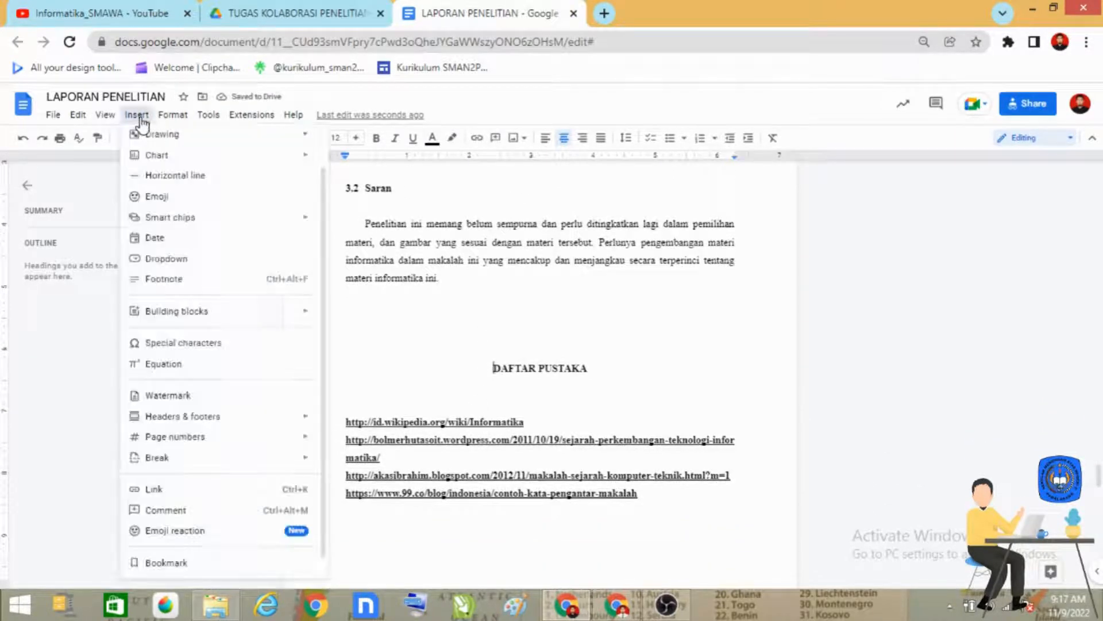
{"action": "mouse_move", "coordinate": [263, 464]}
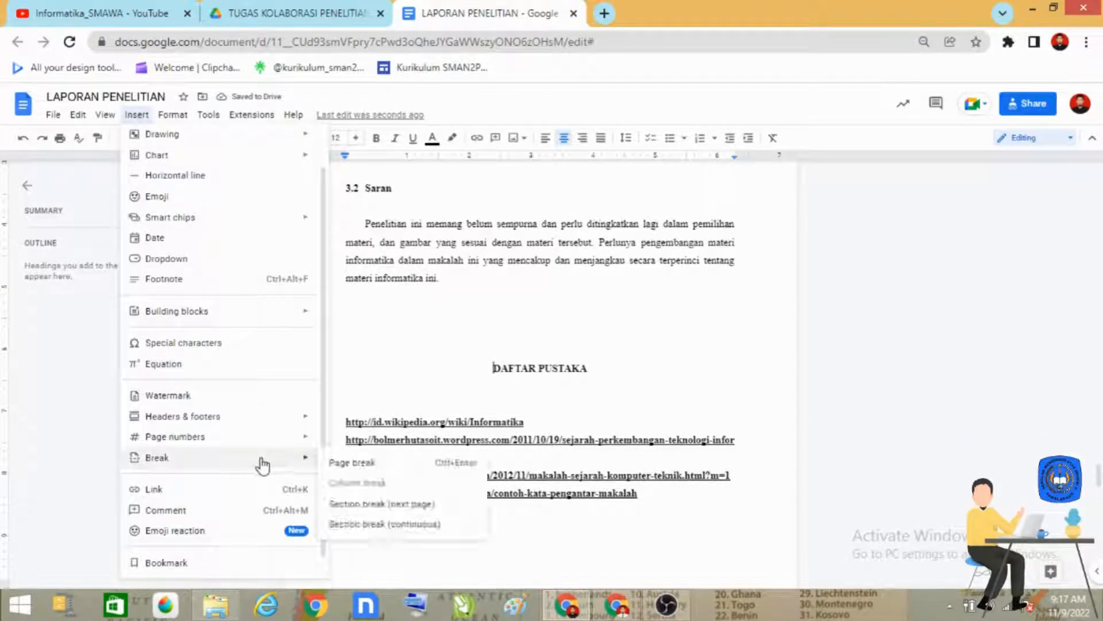
{"action": "left_click", "coordinate": [396, 511]}
- Replace the break between the DAFTAR PUSTAKA references and the LAMPIRAN heading with a next-page section break
{"action": "scroll", "coordinate": [557, 525], "scroll_direction": "down", "scroll_amount": 15}
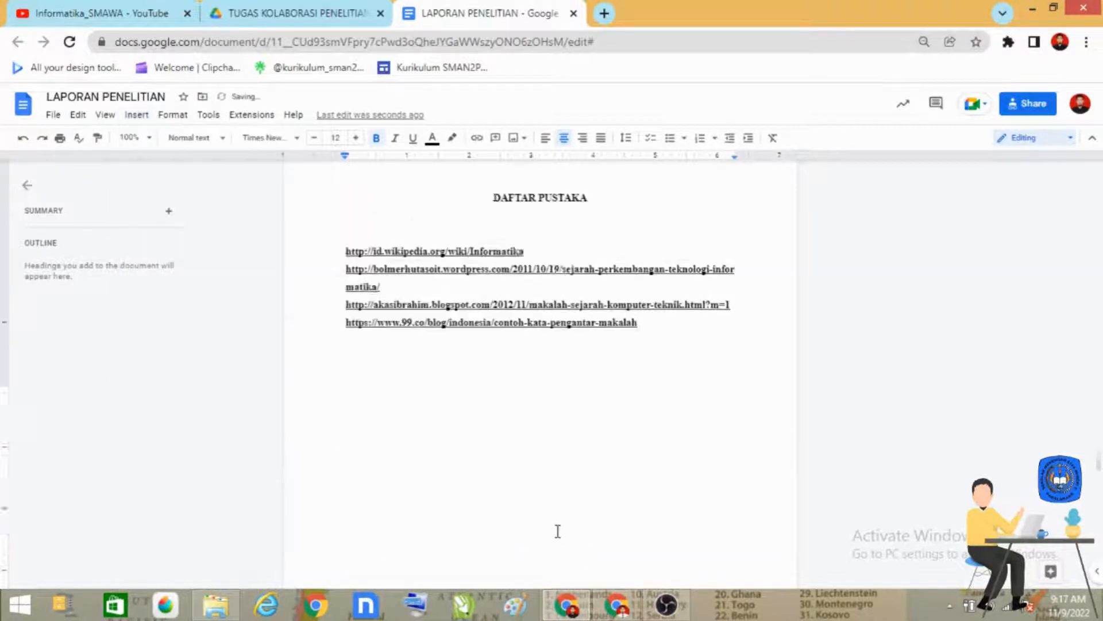
{"action": "scroll", "coordinate": [569, 536], "scroll_direction": "up", "scroll_amount": 6}
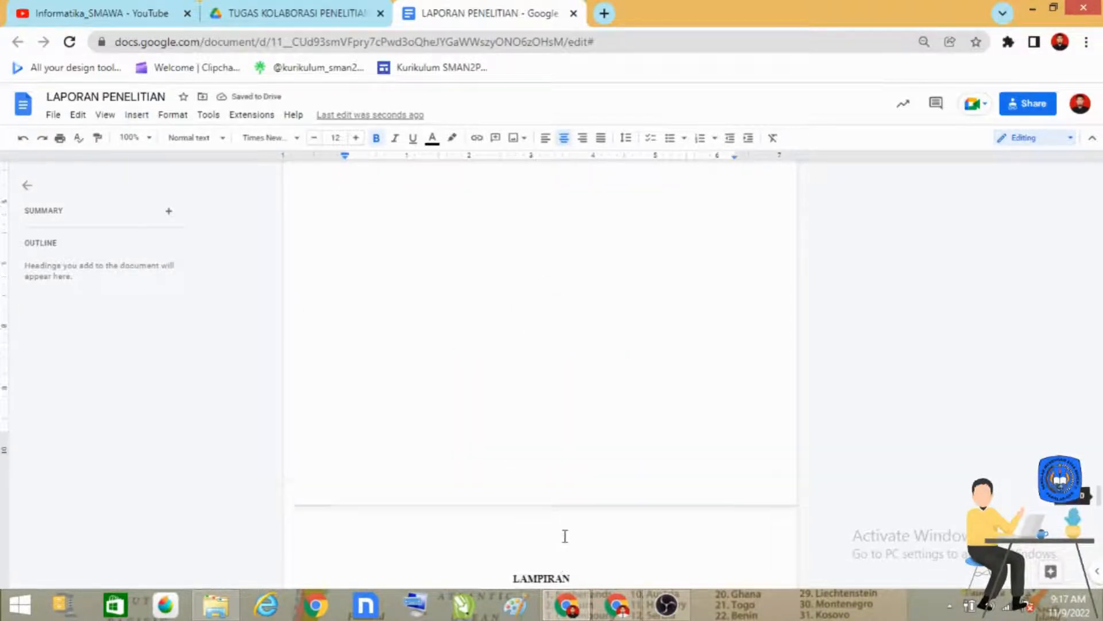
{"action": "scroll", "coordinate": [563, 529], "scroll_direction": "down", "scroll_amount": 3}
{"action": "scroll", "coordinate": [563, 529], "scroll_direction": "up", "scroll_amount": 1}
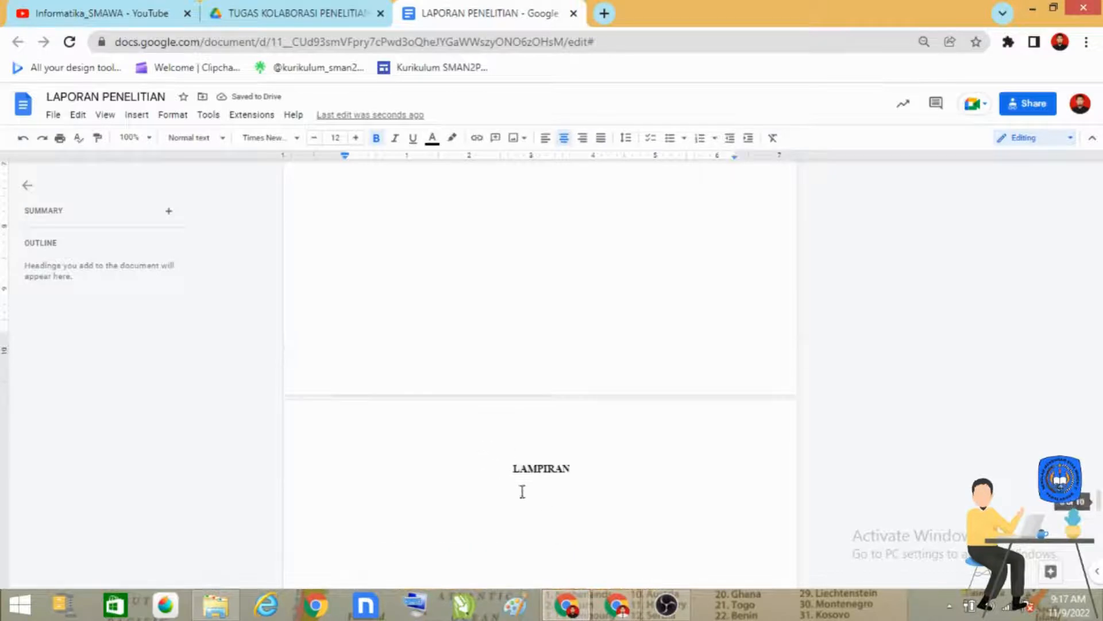
{"action": "scroll", "coordinate": [523, 490], "scroll_direction": "up", "scroll_amount": 1}
{"action": "scroll", "coordinate": [518, 312], "scroll_direction": "up", "scroll_amount": 3}
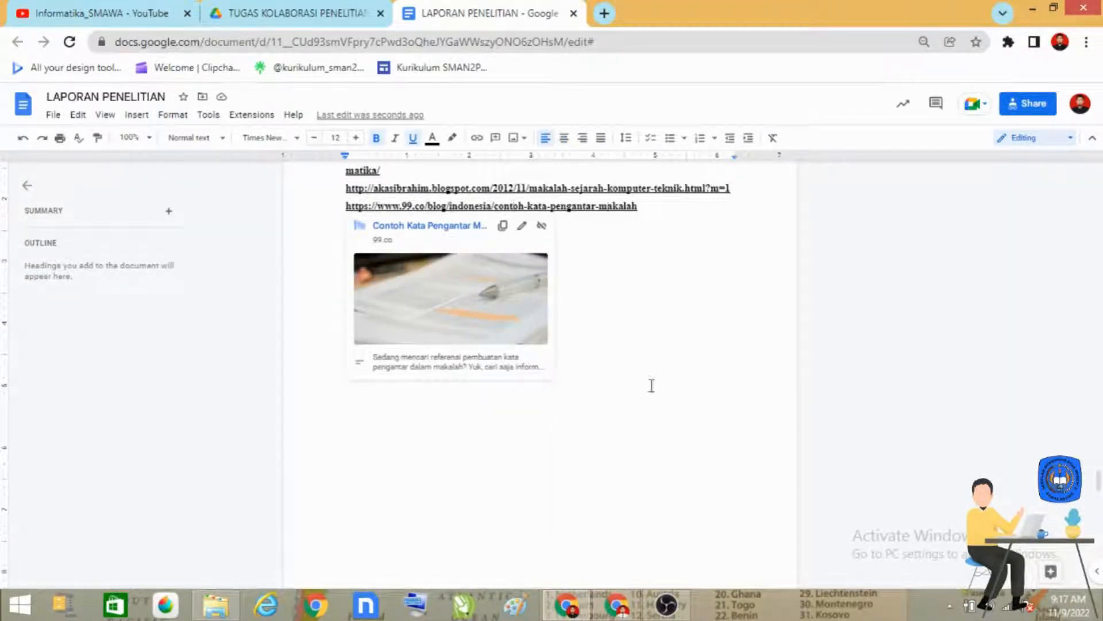
{"action": "left_click", "coordinate": [670, 239]}
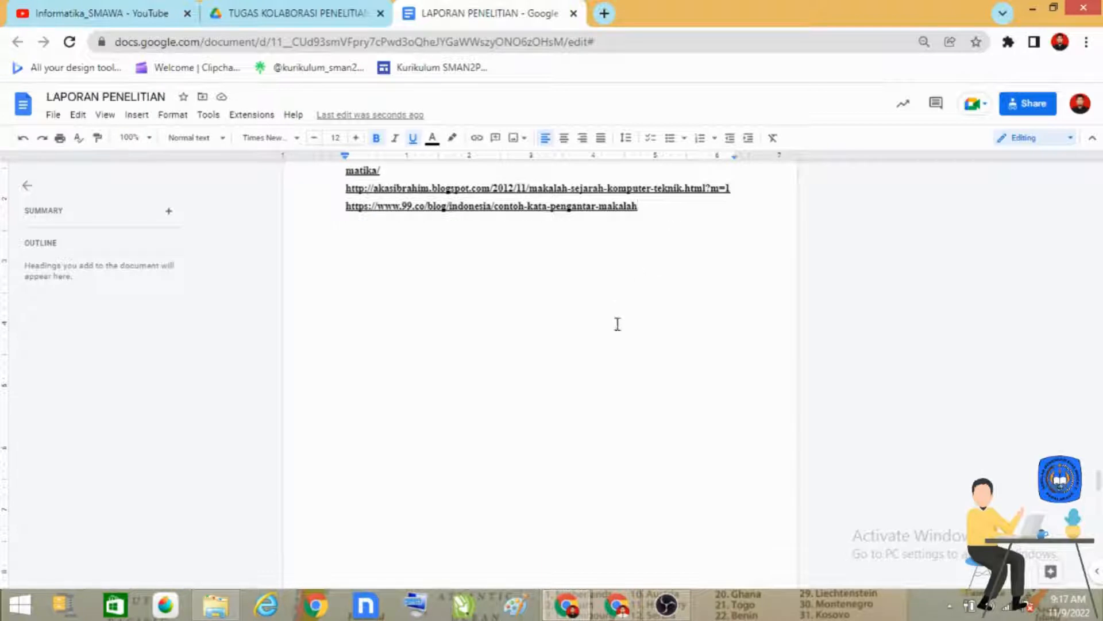
{"action": "key", "text": "Return"}
{"action": "scroll", "coordinate": [607, 351], "scroll_direction": "down", "scroll_amount": 3}
{"action": "key", "text": "Page_Down"}
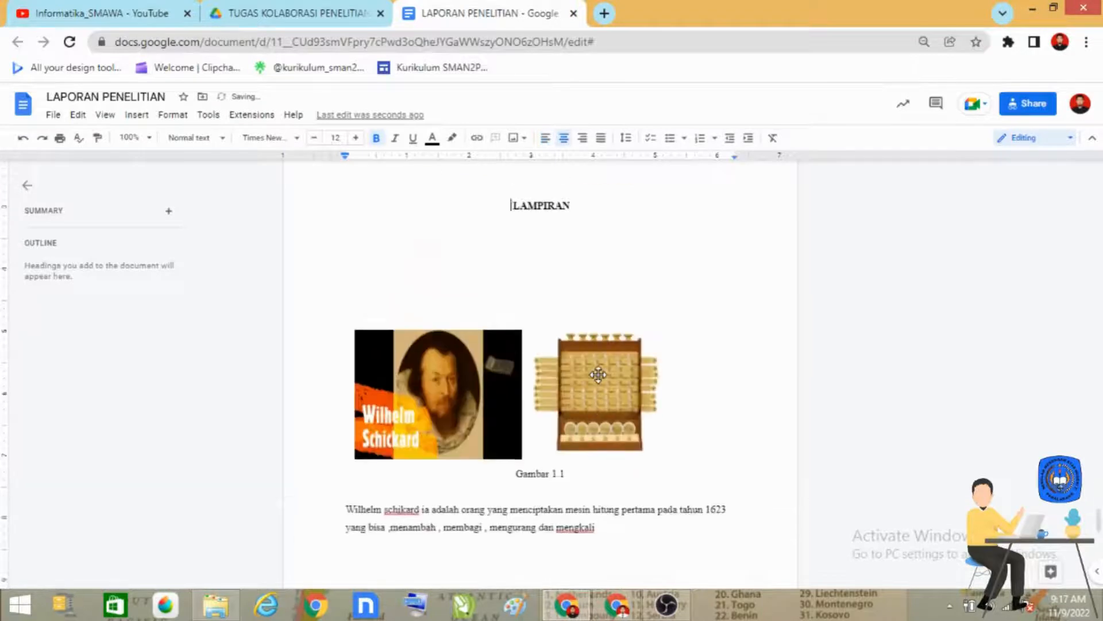
{"action": "scroll", "coordinate": [598, 374], "scroll_direction": "up", "scroll_amount": 3}
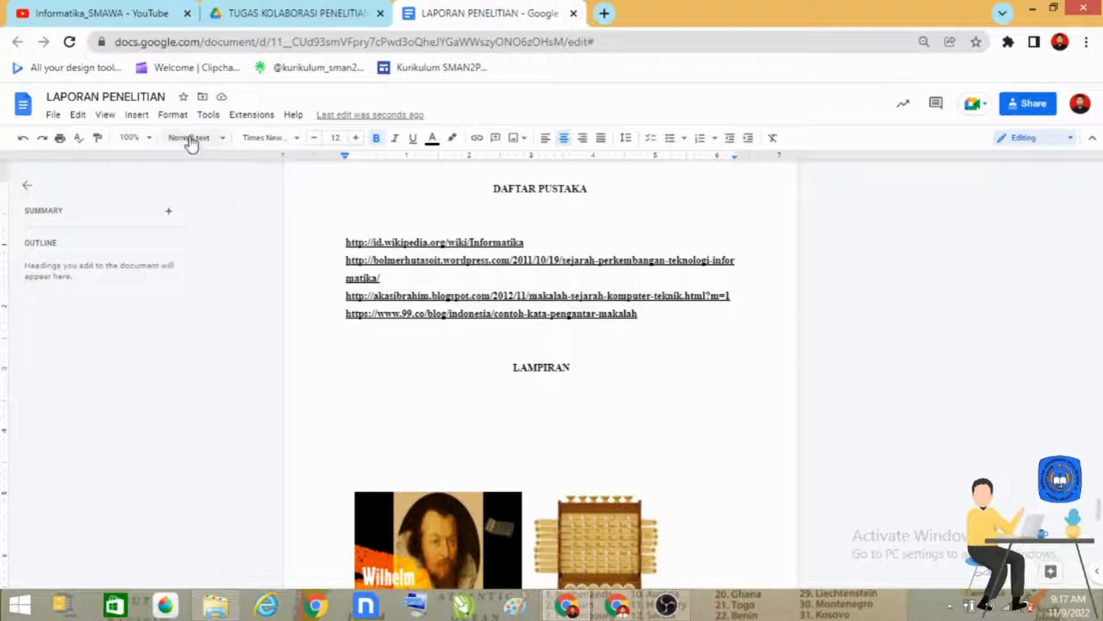
{"action": "left_click", "coordinate": [138, 118]}
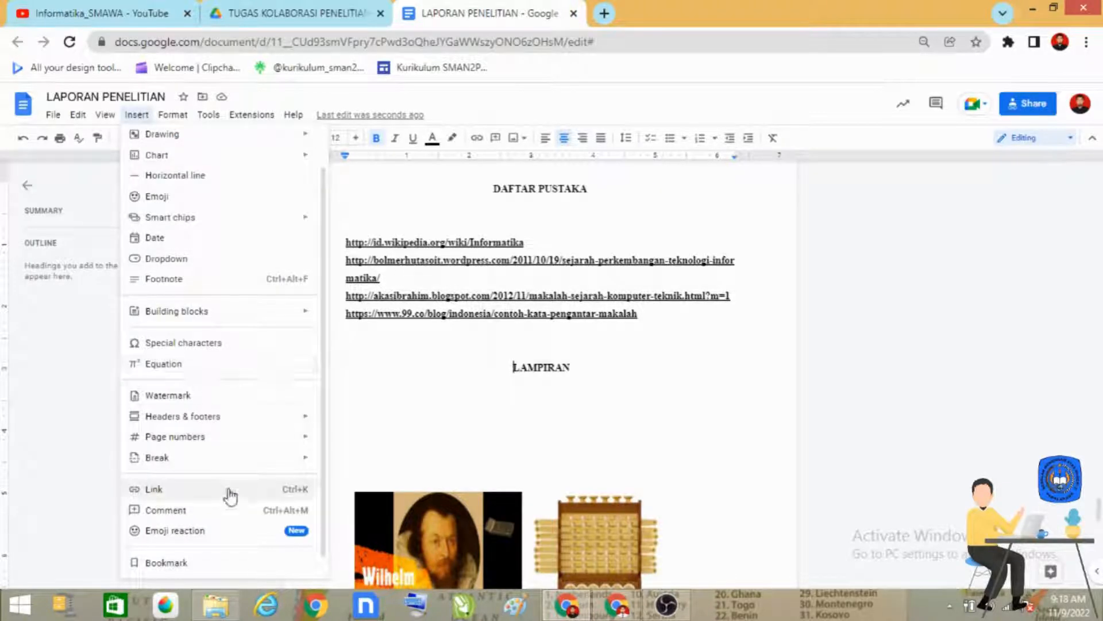
{"action": "mouse_move", "coordinate": [246, 460]}
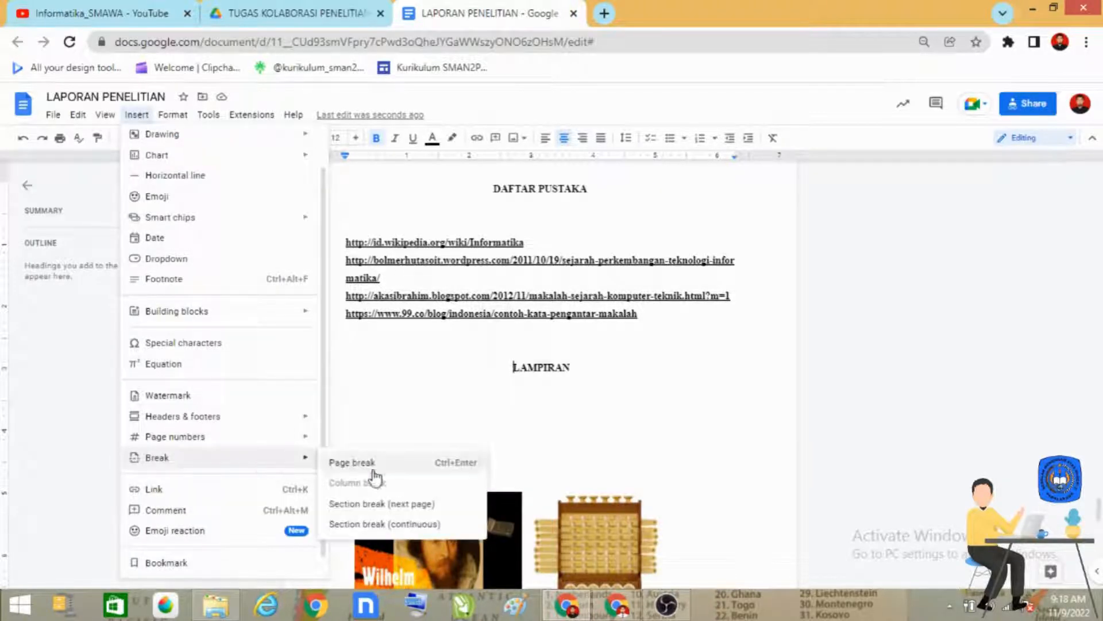
{"action": "left_click", "coordinate": [399, 506]}
- Apply the Heading 1 style to the KATA PENGANTAR title, and collapse and reopen the document outline
{"action": "scroll", "coordinate": [688, 546], "scroll_direction": "up", "scroll_amount": 5}
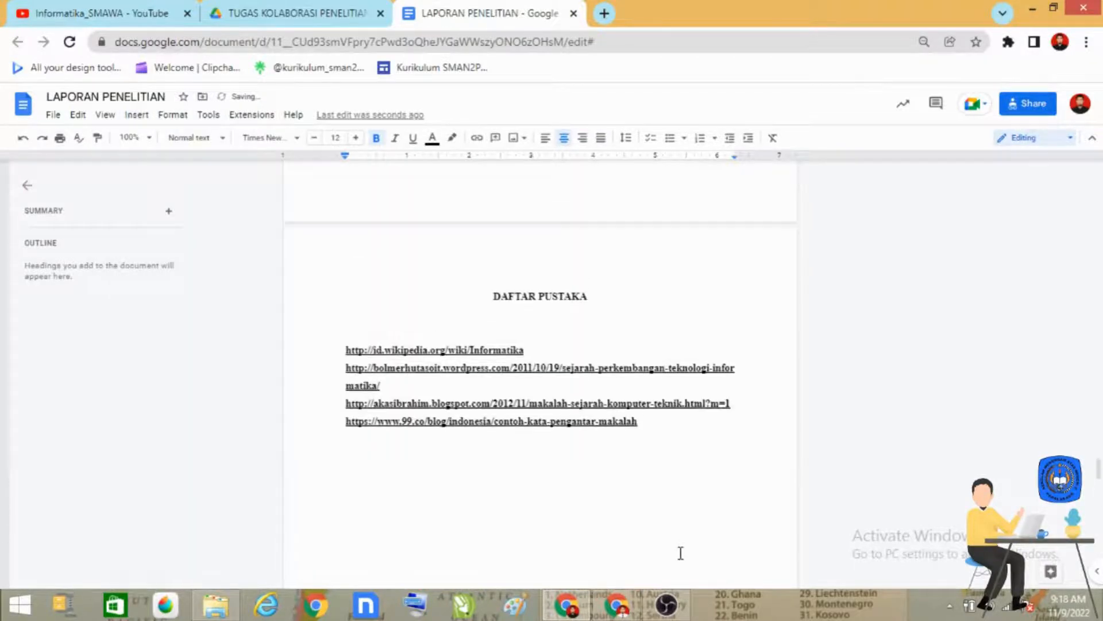
{"action": "scroll", "coordinate": [694, 538], "scroll_direction": "up", "scroll_amount": 20}
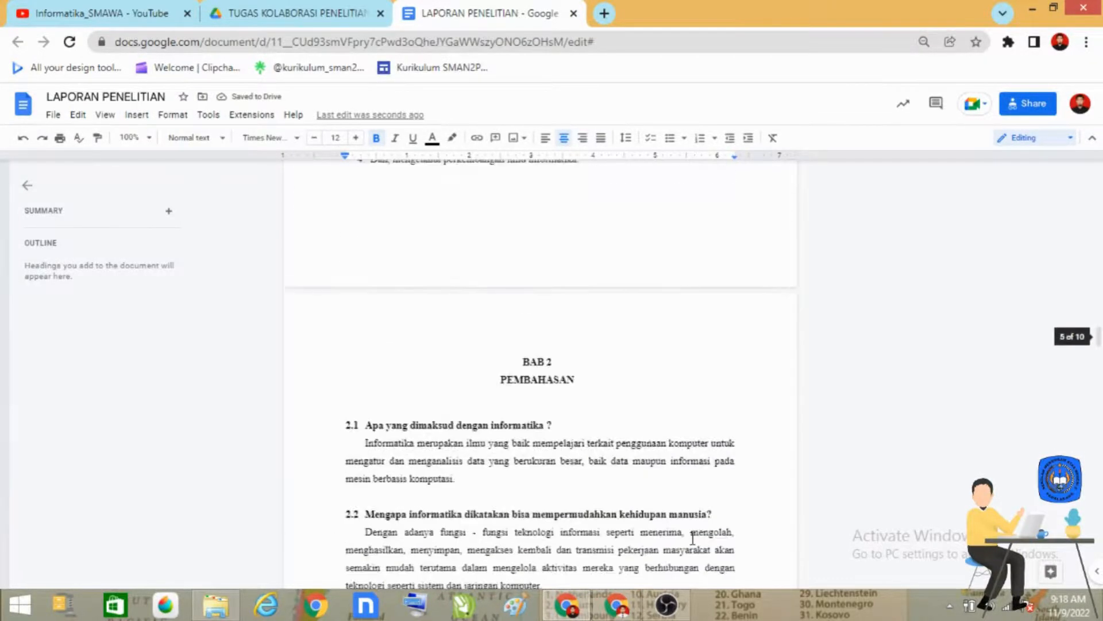
{"action": "left_click_drag", "start_coordinate": [1099, 308], "coordinate": [1099, 172]}
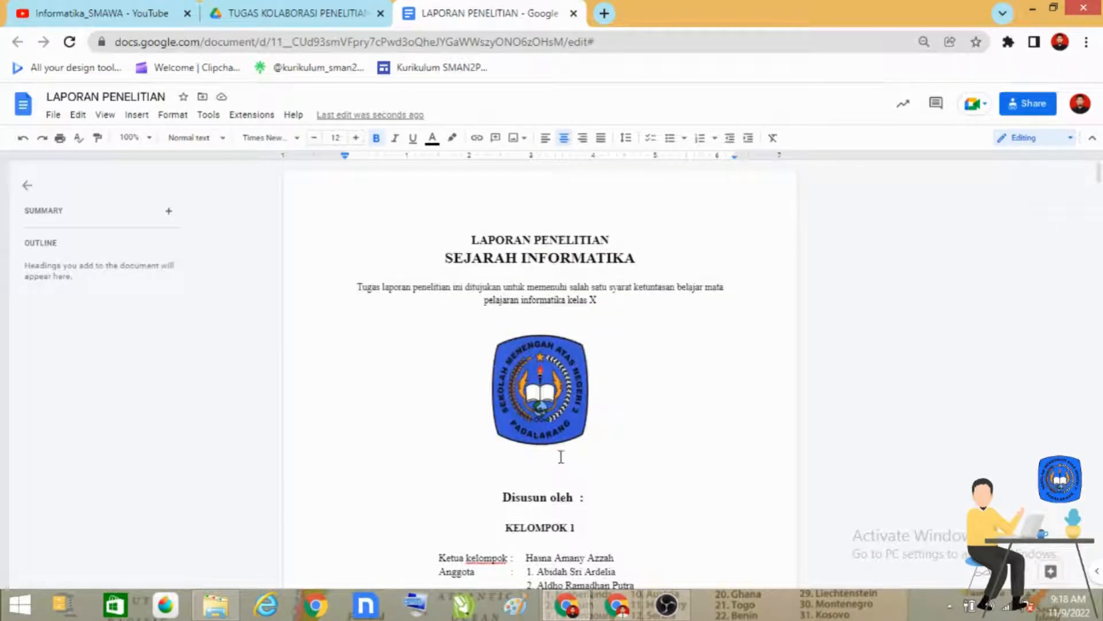
{"action": "scroll", "coordinate": [560, 457], "scroll_direction": "down", "scroll_amount": 7}
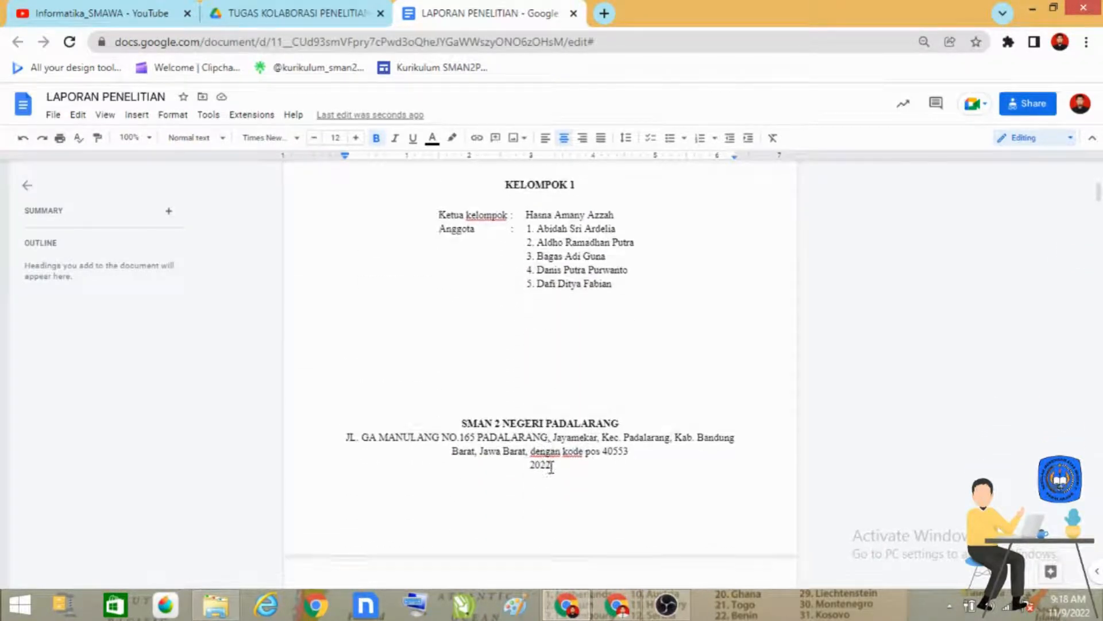
{"action": "scroll", "coordinate": [552, 467], "scroll_direction": "down", "scroll_amount": 2}
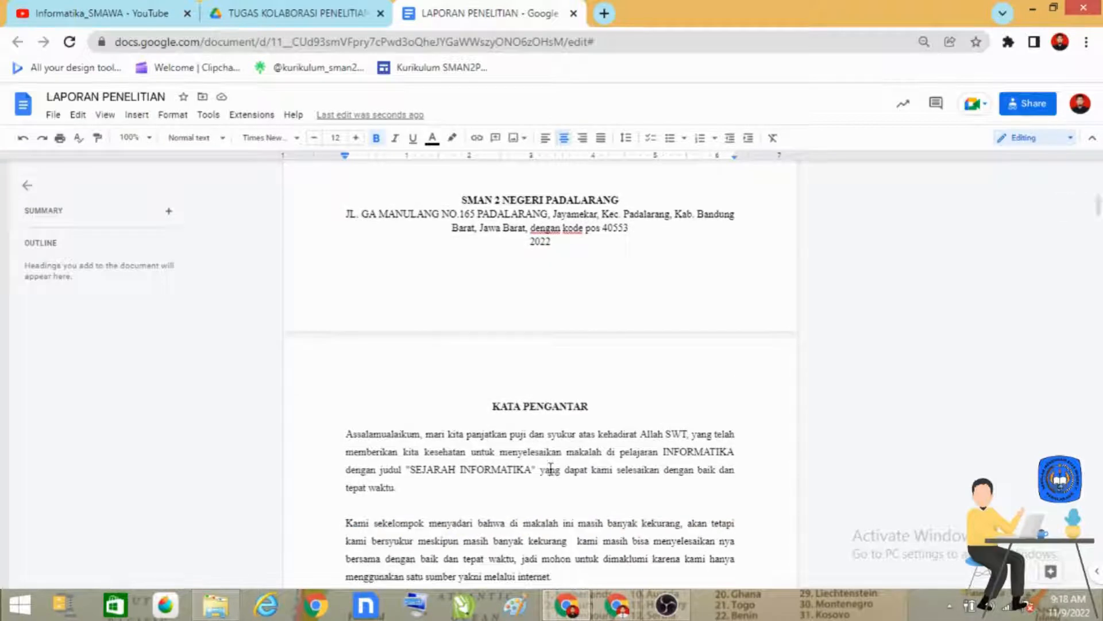
{"action": "scroll", "coordinate": [543, 469], "scroll_direction": "down", "scroll_amount": 3}
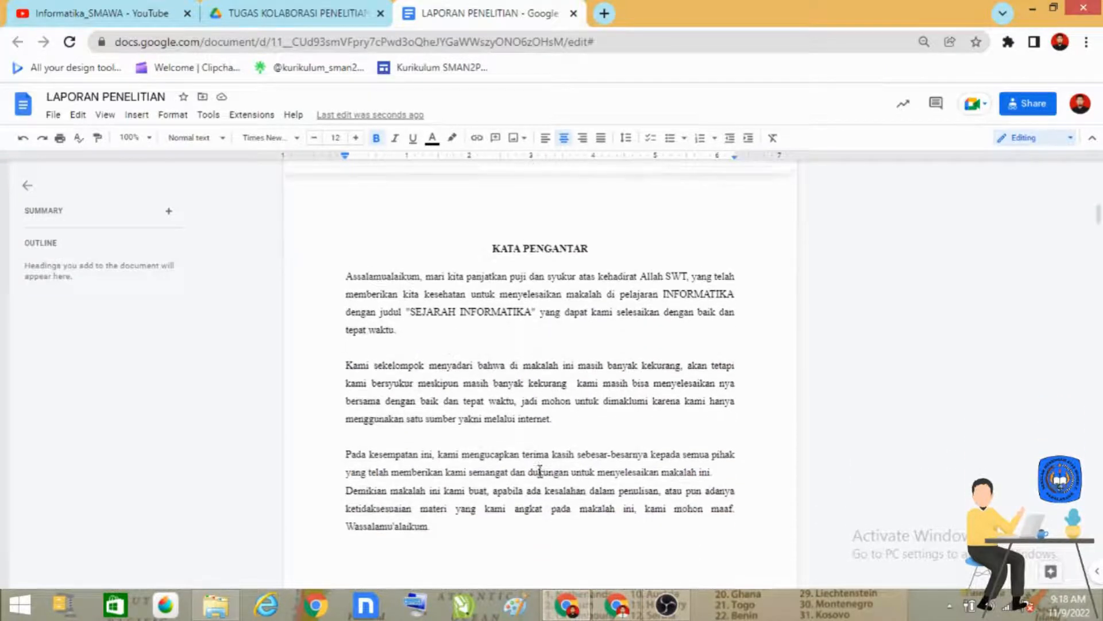
{"action": "scroll", "coordinate": [541, 473], "scroll_direction": "up", "scroll_amount": 1}
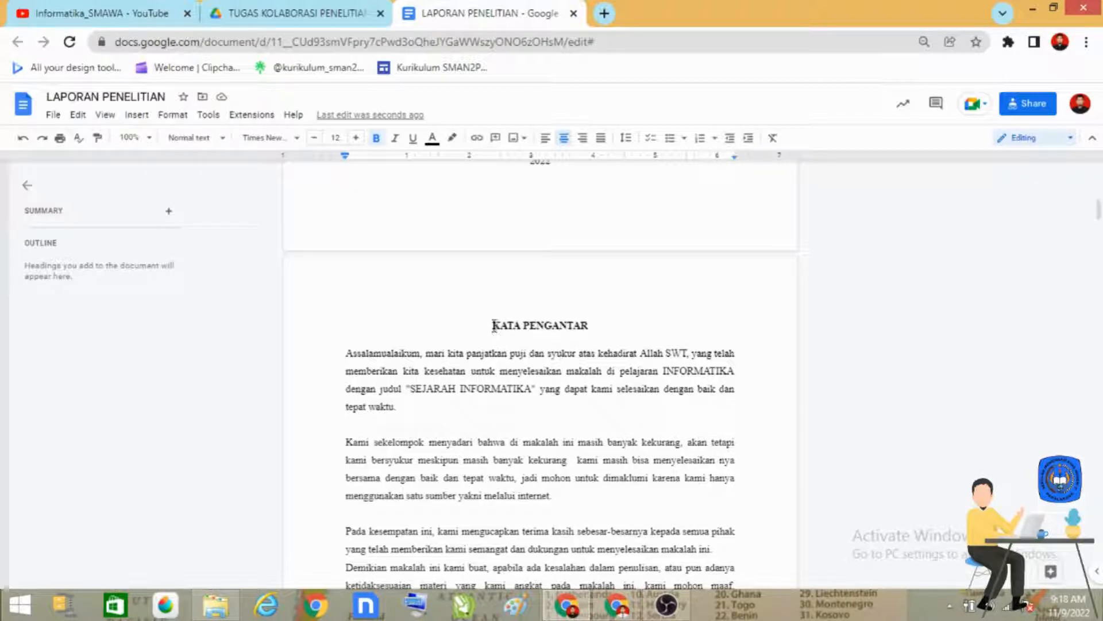
{"action": "left_click_drag", "start_coordinate": [493, 326], "coordinate": [586, 327]}
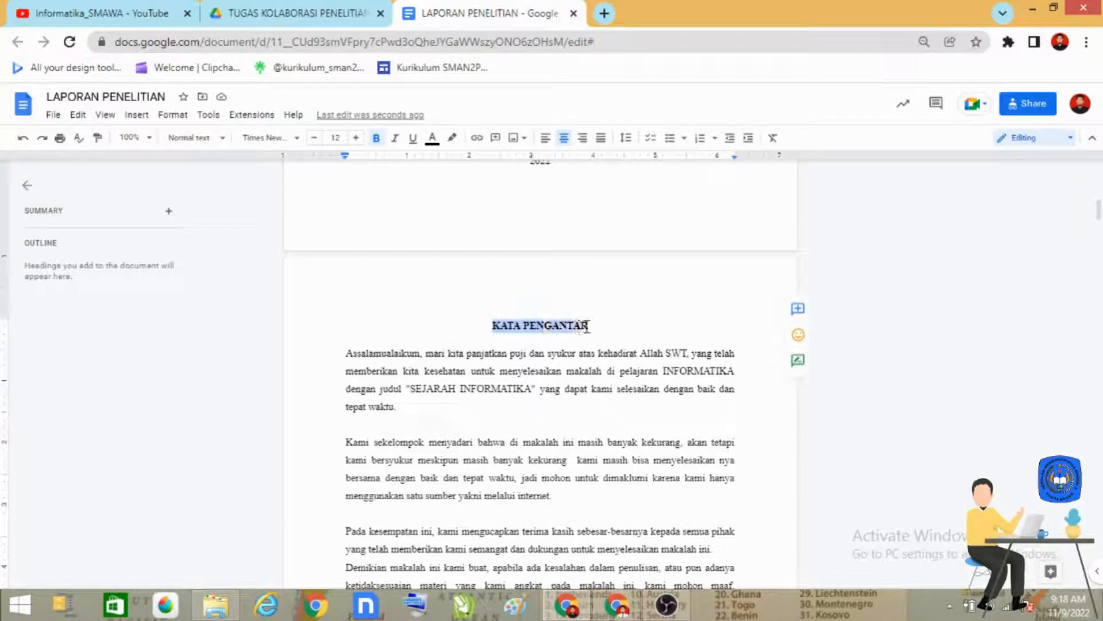
{"action": "scroll", "coordinate": [584, 413], "scroll_direction": "up", "scroll_amount": 6}
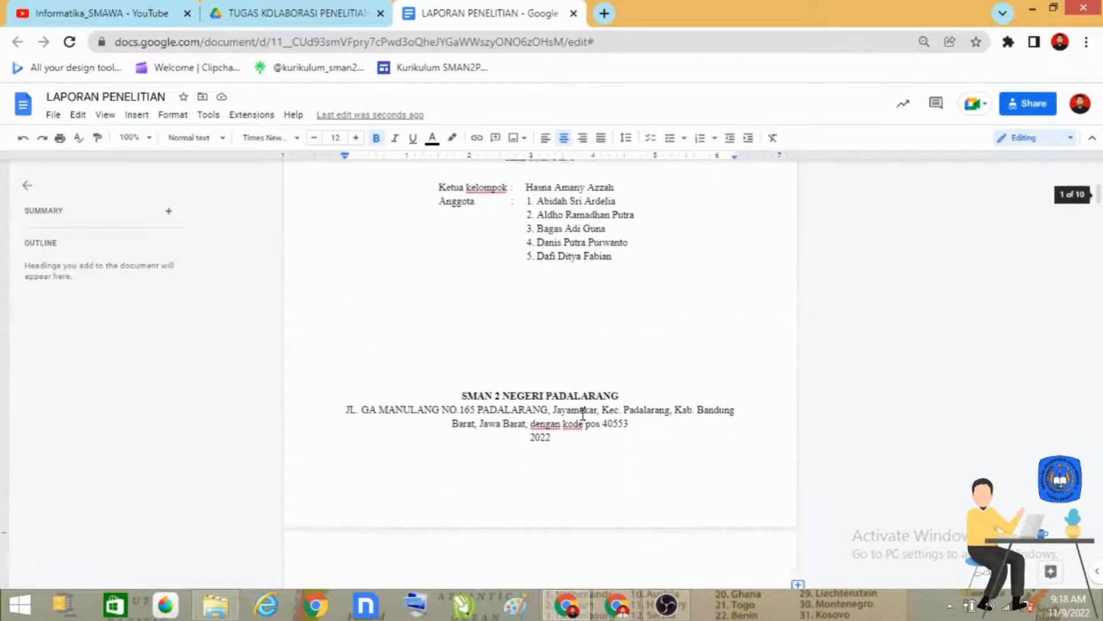
{"action": "scroll", "coordinate": [584, 415], "scroll_direction": "down", "scroll_amount": 4}
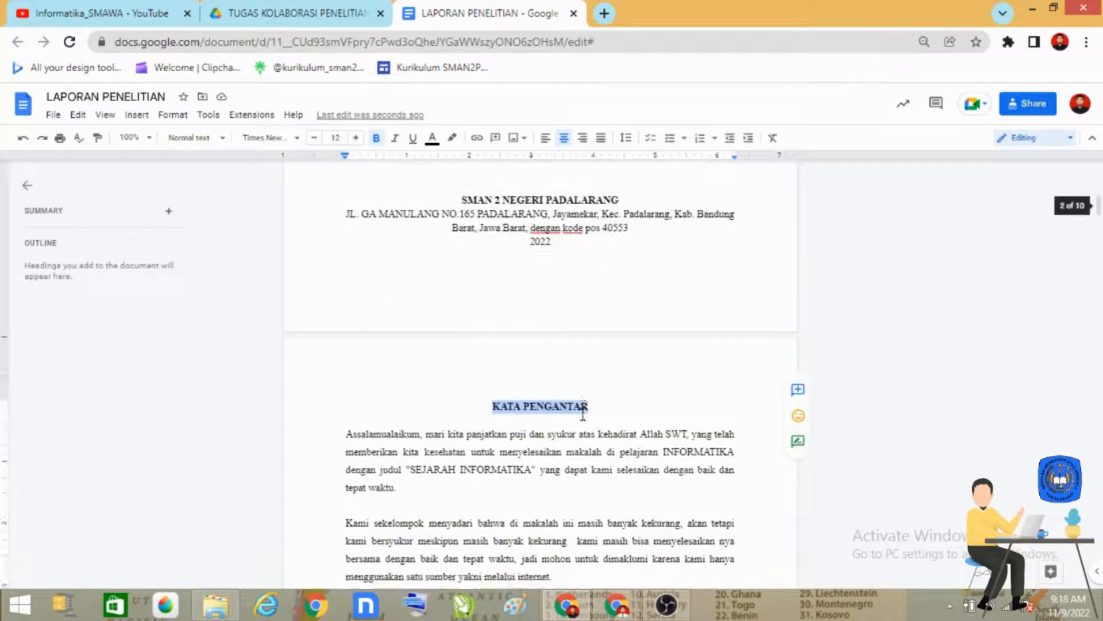
{"action": "left_click", "coordinate": [221, 144]}
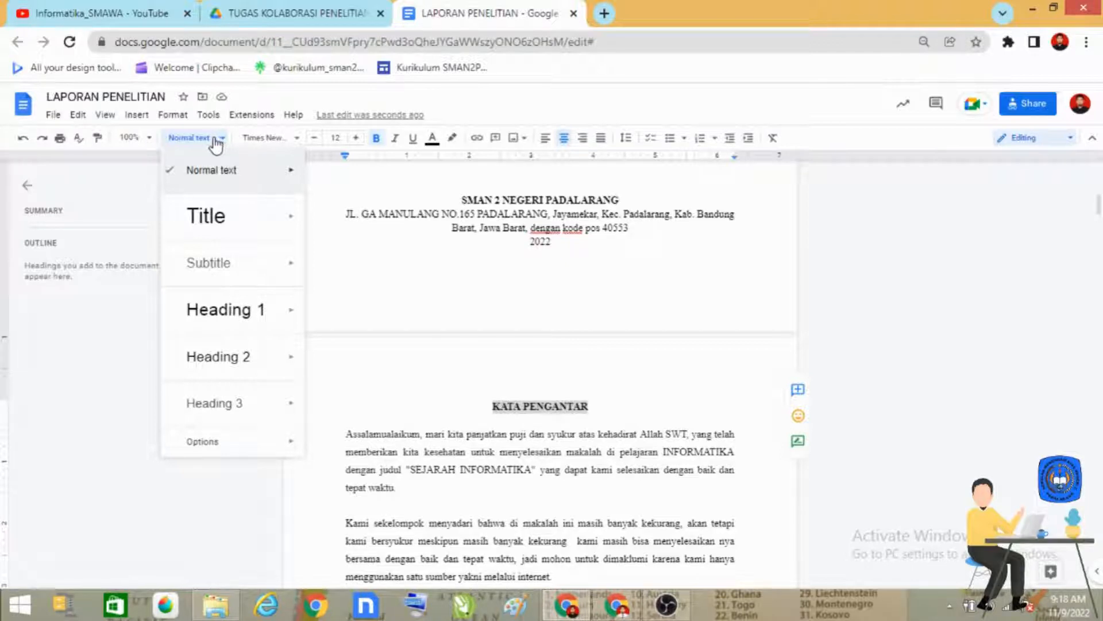
{"action": "mouse_move", "coordinate": [214, 322]}
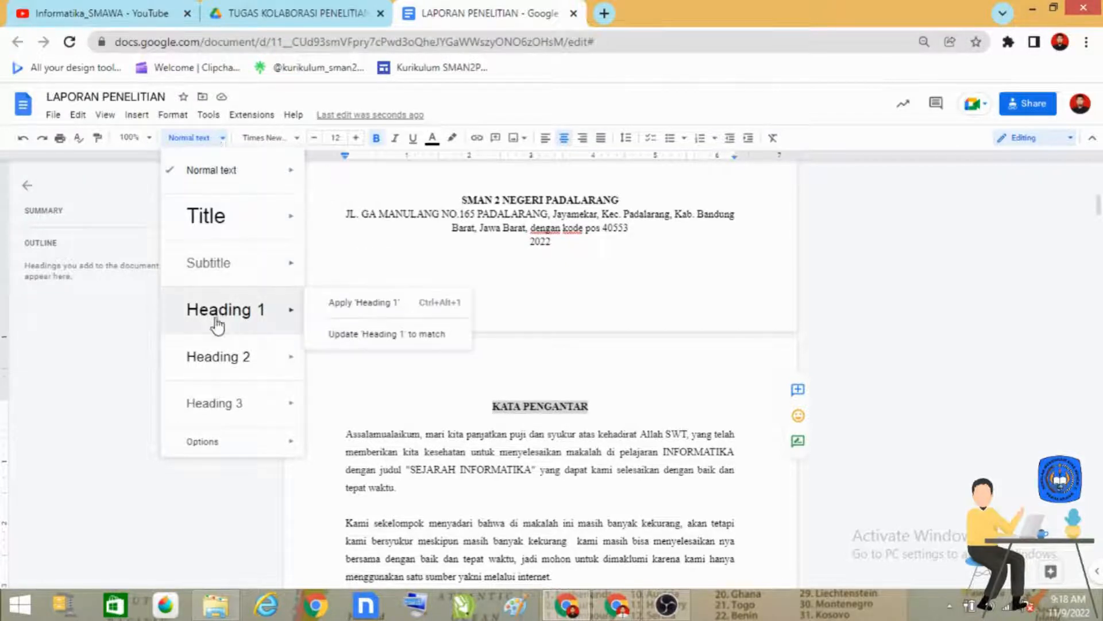
{"action": "left_click", "coordinate": [247, 322]}
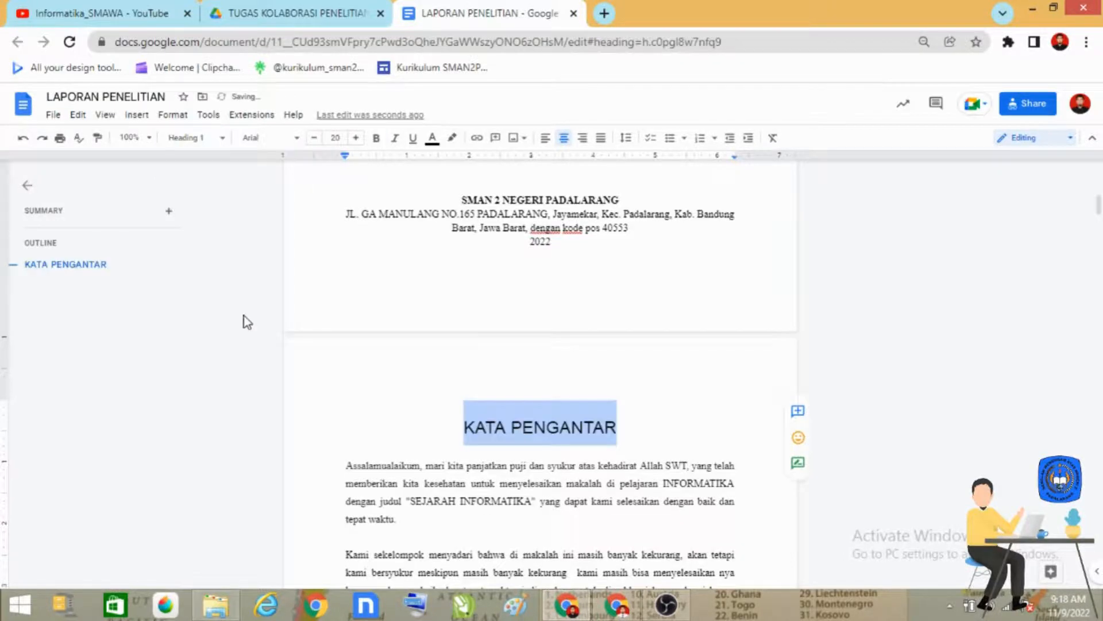
{"action": "left_click", "coordinate": [26, 186]}
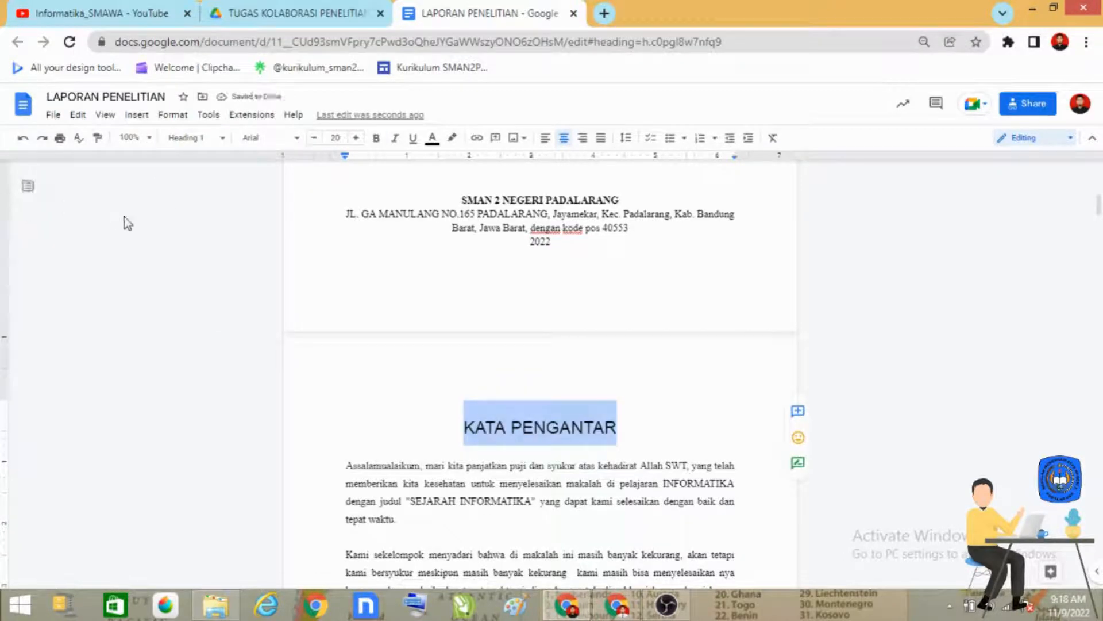
{"action": "left_click", "coordinate": [28, 187]}
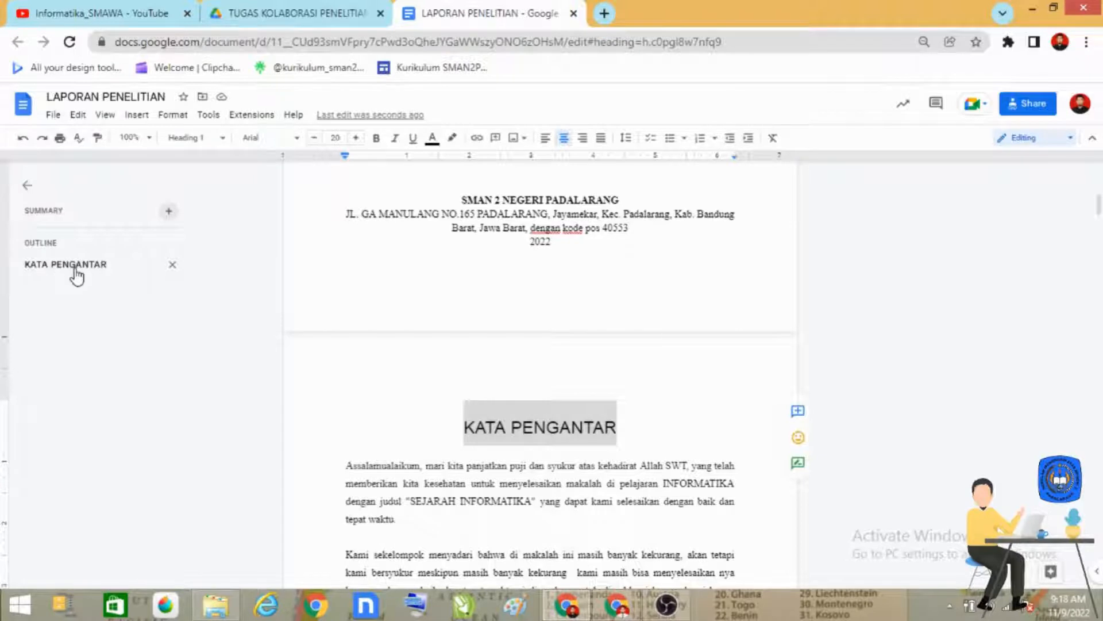
- Apply the Heading 1 style to the DAFTAR ISI title
{"action": "scroll", "coordinate": [643, 453], "scroll_direction": "down", "scroll_amount": 10}
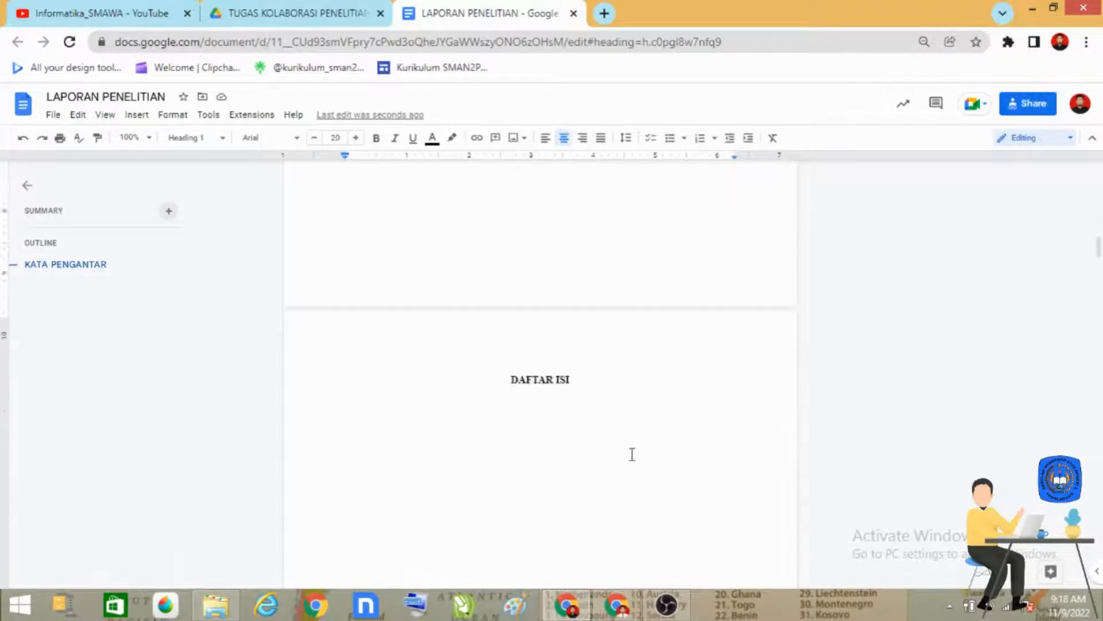
{"action": "scroll", "coordinate": [632, 454], "scroll_direction": "down", "scroll_amount": 1}
{"action": "left_click_drag", "start_coordinate": [511, 327], "coordinate": [575, 331]}
{"action": "left_click", "coordinate": [571, 328]}
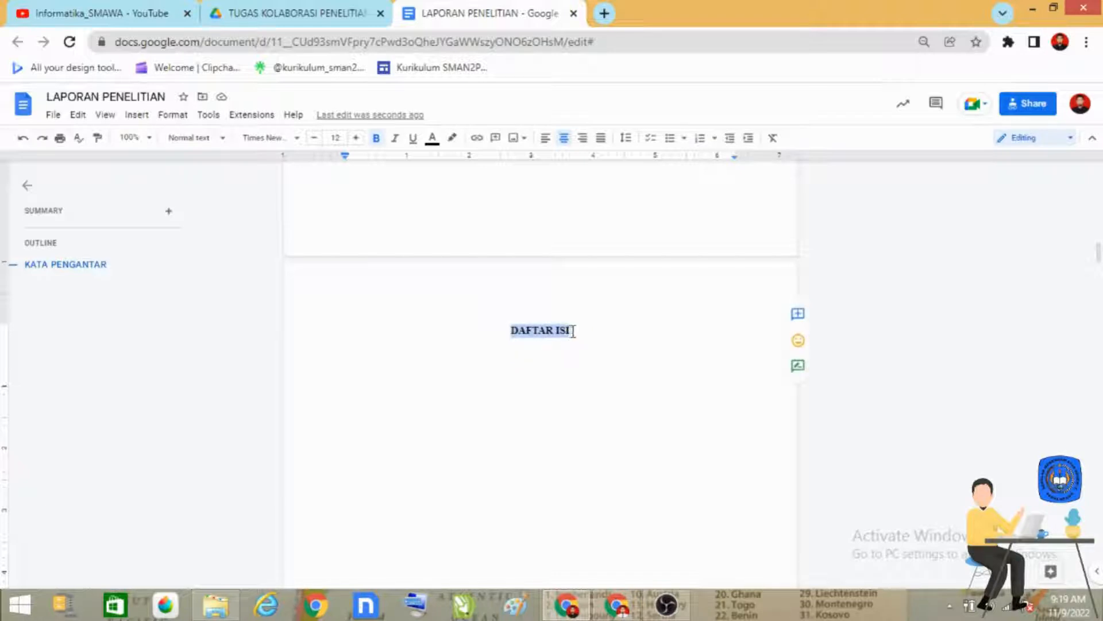
{"action": "left_click", "coordinate": [220, 138]}
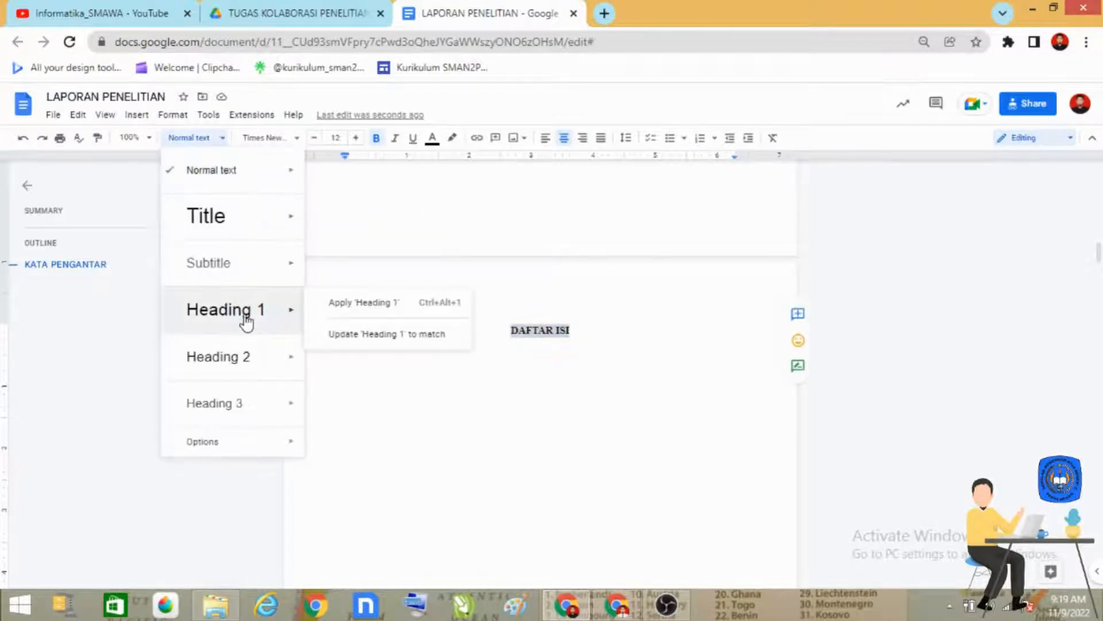
{"action": "left_click", "coordinate": [246, 321]}
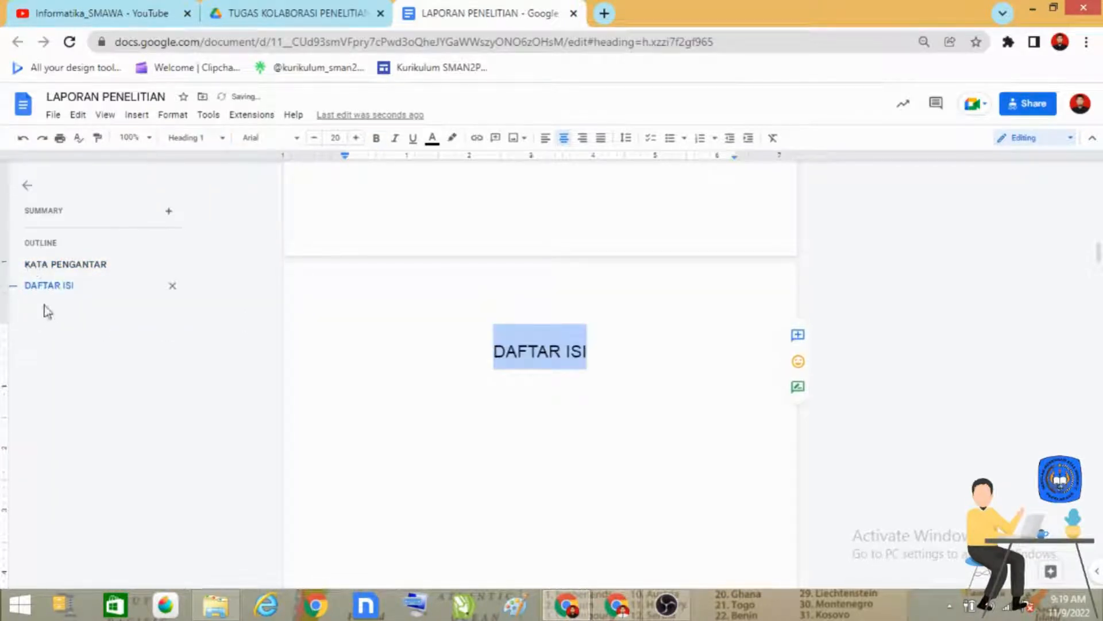
- Apply the Heading 1 style to both lines of the BAB 1 PENDAHULUAN chapter title
{"action": "scroll", "coordinate": [616, 478], "scroll_direction": "down", "scroll_amount": 10}
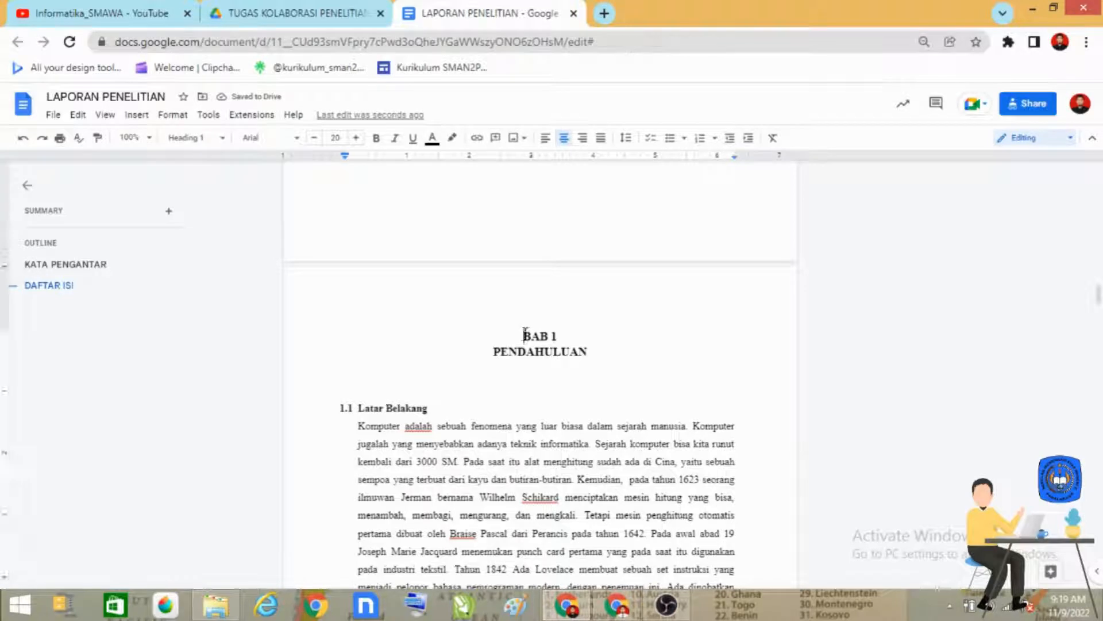
{"action": "left_click_drag", "start_coordinate": [523, 336], "coordinate": [589, 352]}
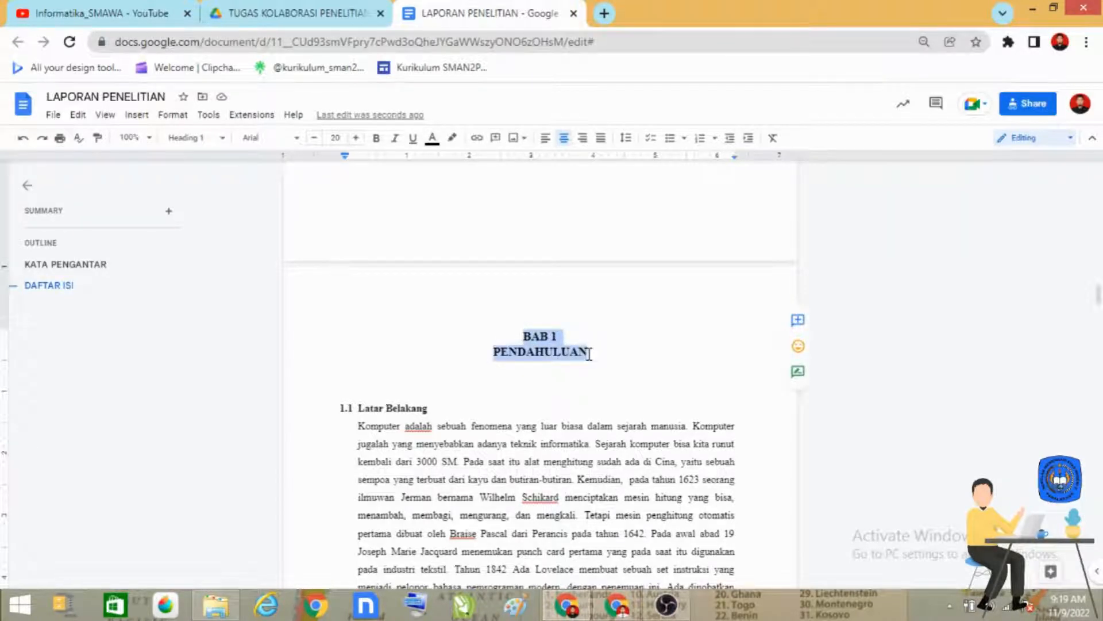
{"action": "left_click", "coordinate": [202, 142]}
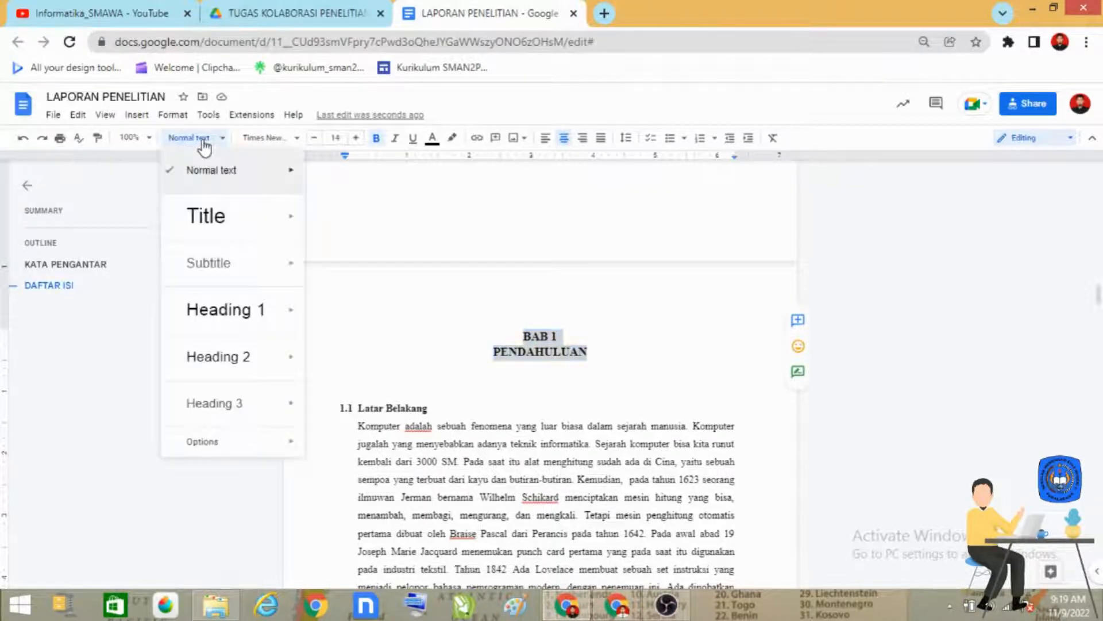
{"action": "left_click", "coordinate": [237, 314]}
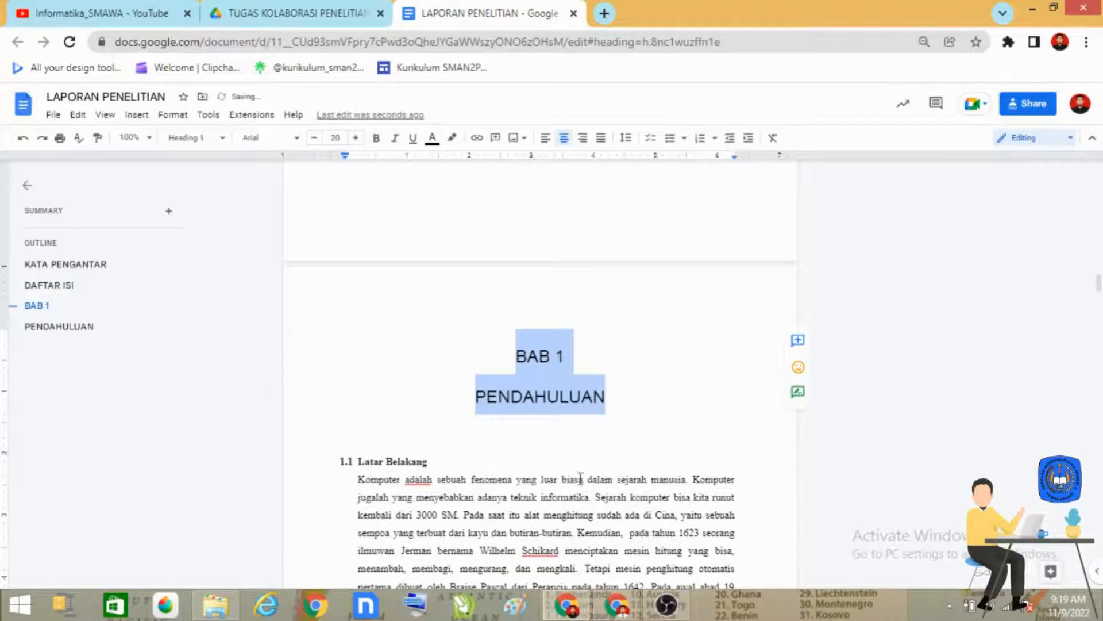
- Apply the Heading 2 style to the 1.1 Latar Belakang subheading
{"action": "scroll", "coordinate": [566, 482], "scroll_direction": "down", "scroll_amount": 3}
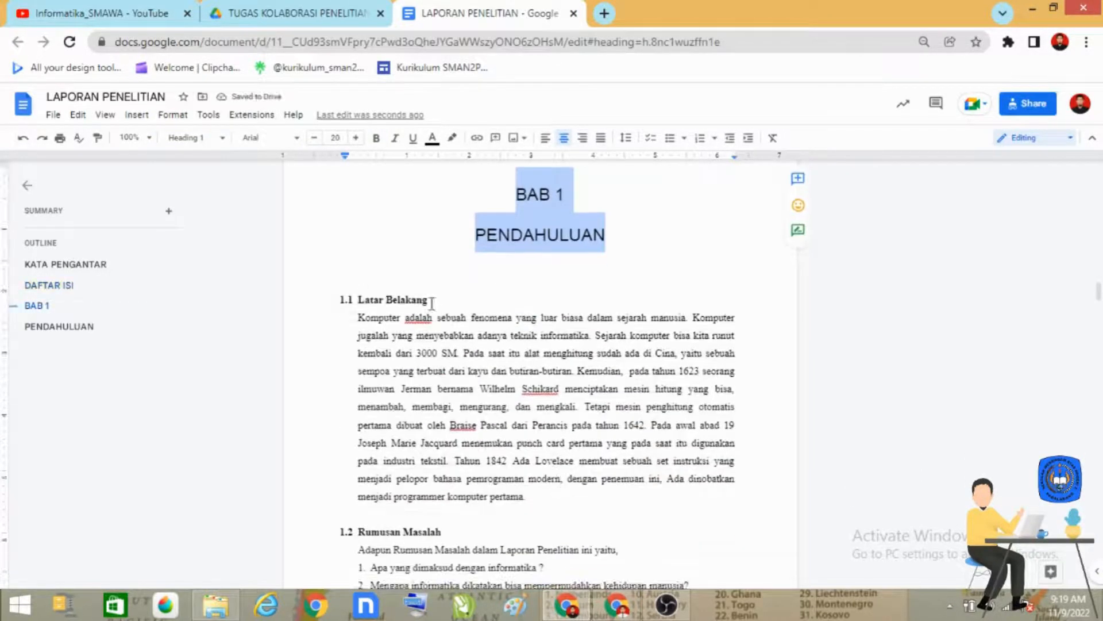
{"action": "left_click_drag", "start_coordinate": [357, 300], "coordinate": [429, 299]}
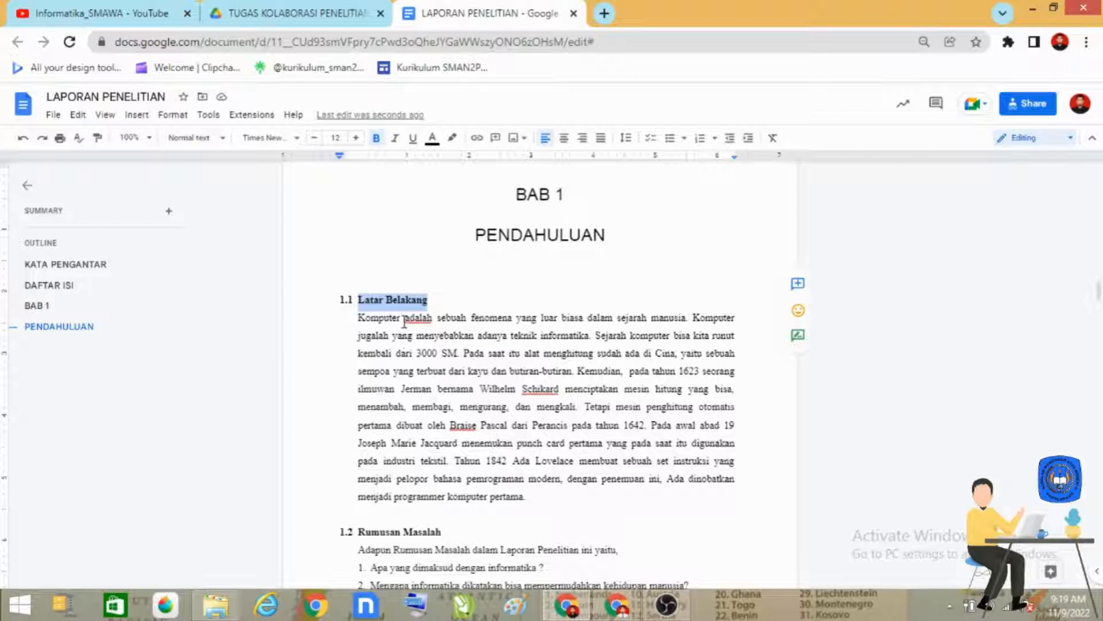
{"action": "left_click", "coordinate": [195, 138]}
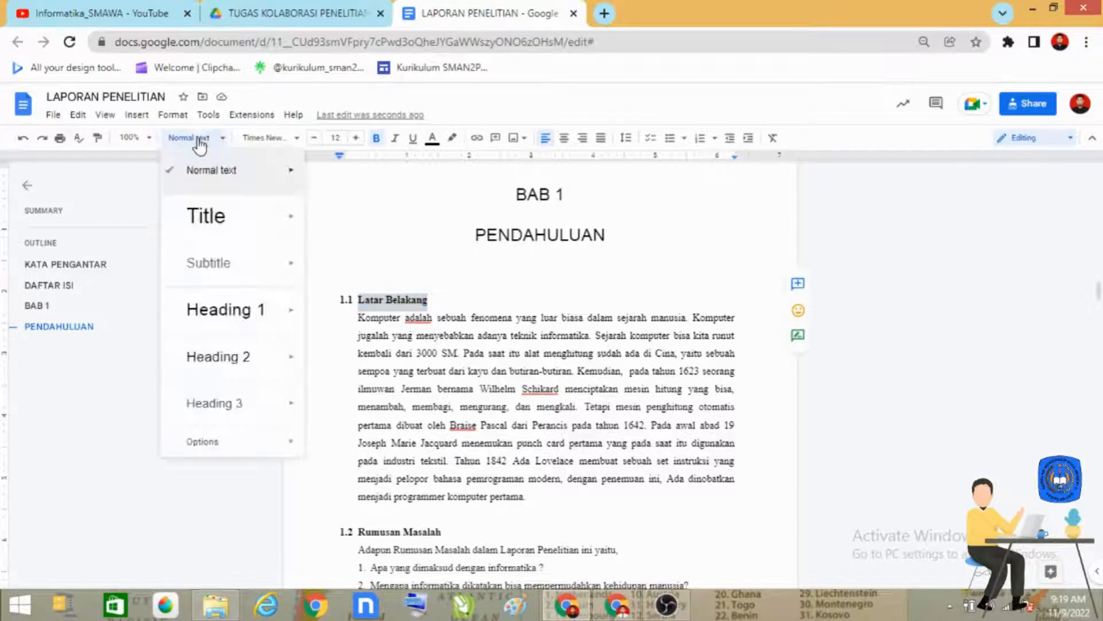
{"action": "mouse_move", "coordinate": [238, 353]}
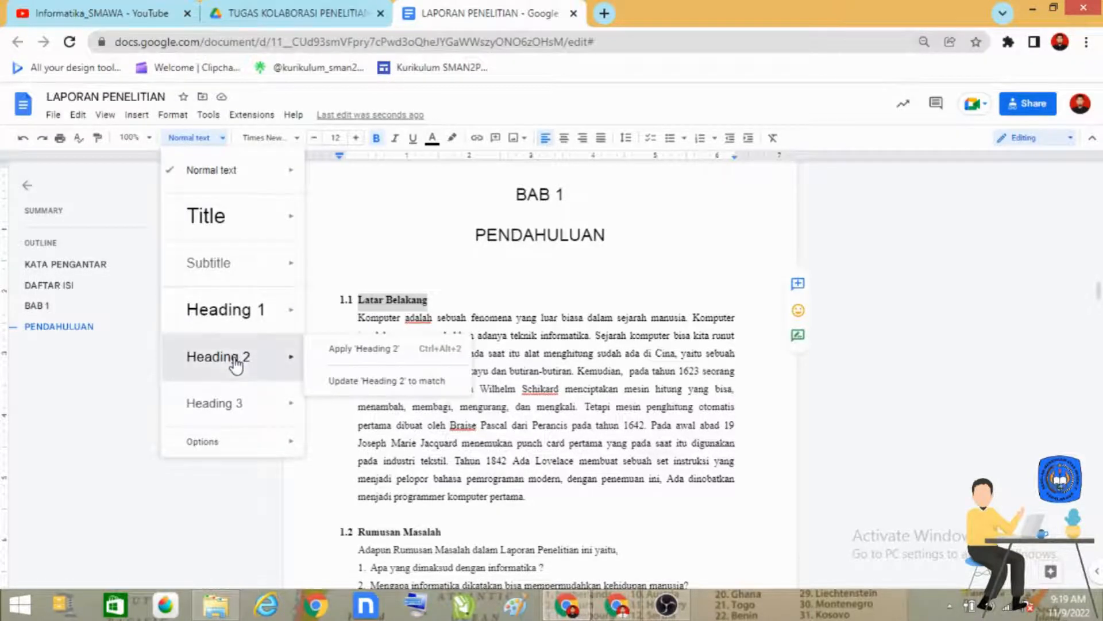
{"action": "left_click", "coordinate": [235, 362]}
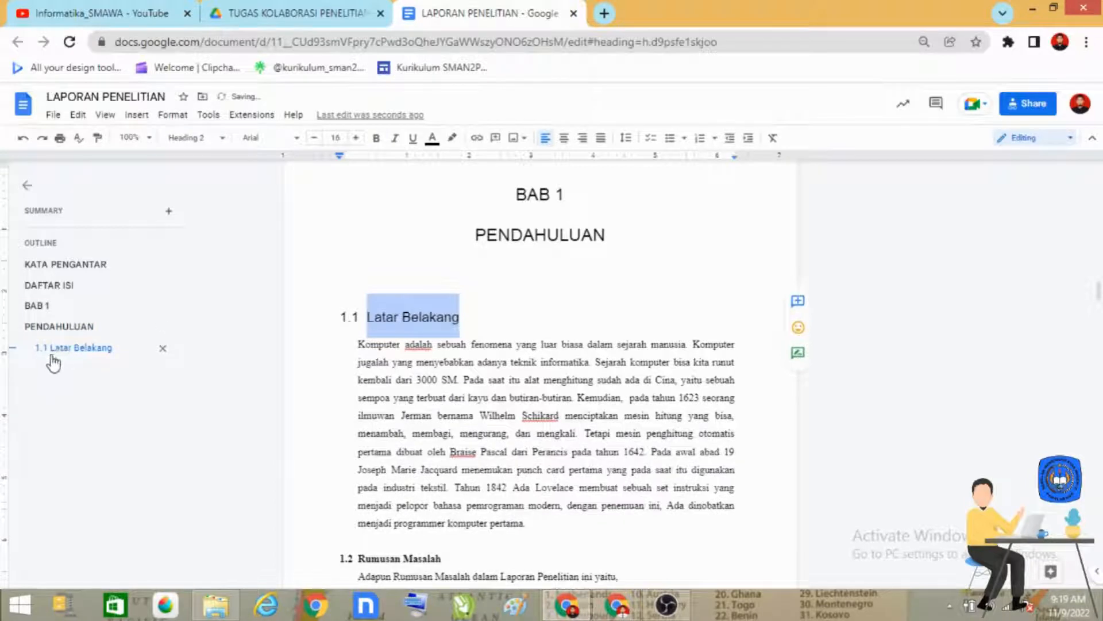
- Apply the Heading 2 style to the 1.2 Rumusan Masalah and 1.3 Tujuan subheadings
{"action": "scroll", "coordinate": [528, 429], "scroll_direction": "down", "scroll_amount": 3}
{"action": "scroll", "coordinate": [528, 428], "scroll_direction": "down", "scroll_amount": 1}
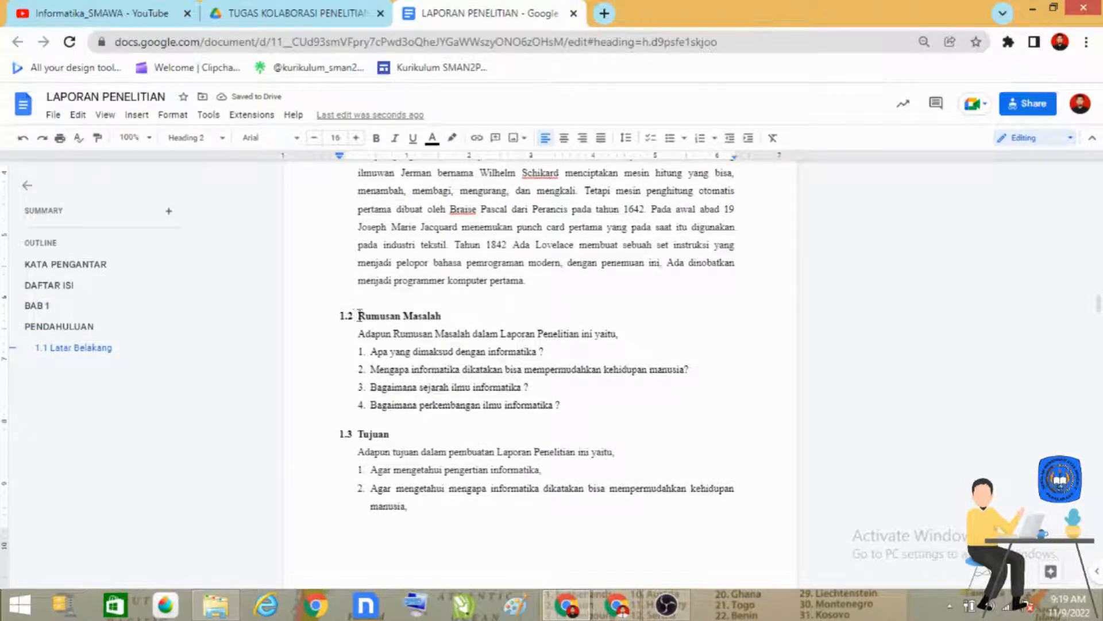
{"action": "left_click_drag", "start_coordinate": [359, 315], "coordinate": [441, 316]}
{"action": "left_click", "coordinate": [206, 141]}
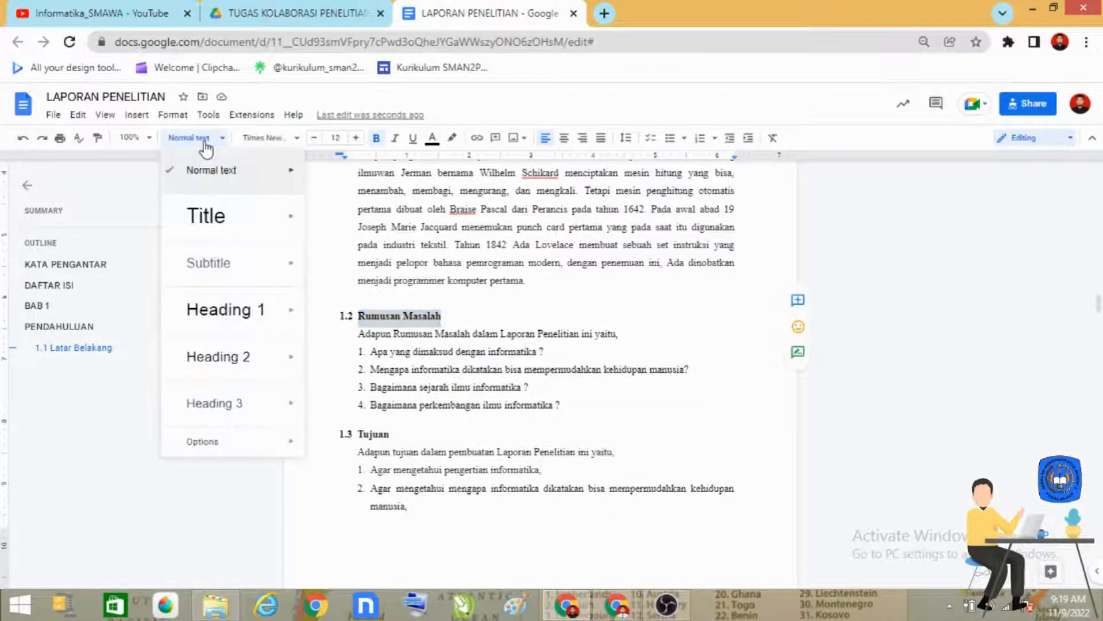
{"action": "left_click", "coordinate": [227, 357]}
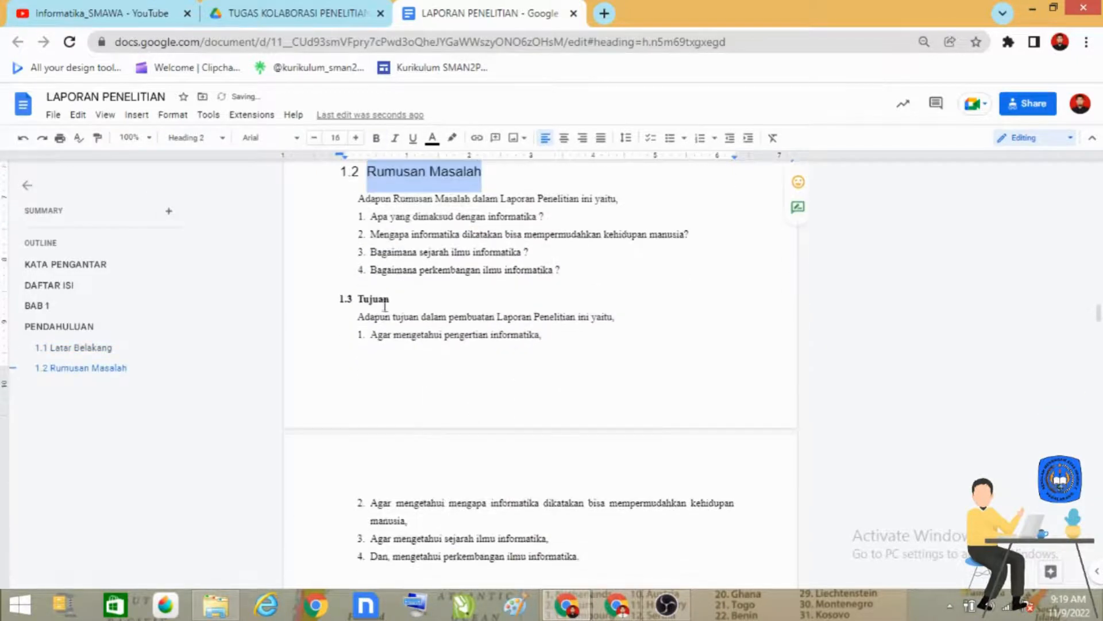
{"action": "double_click", "coordinate": [360, 298]}
{"action": "left_click", "coordinate": [206, 141]}
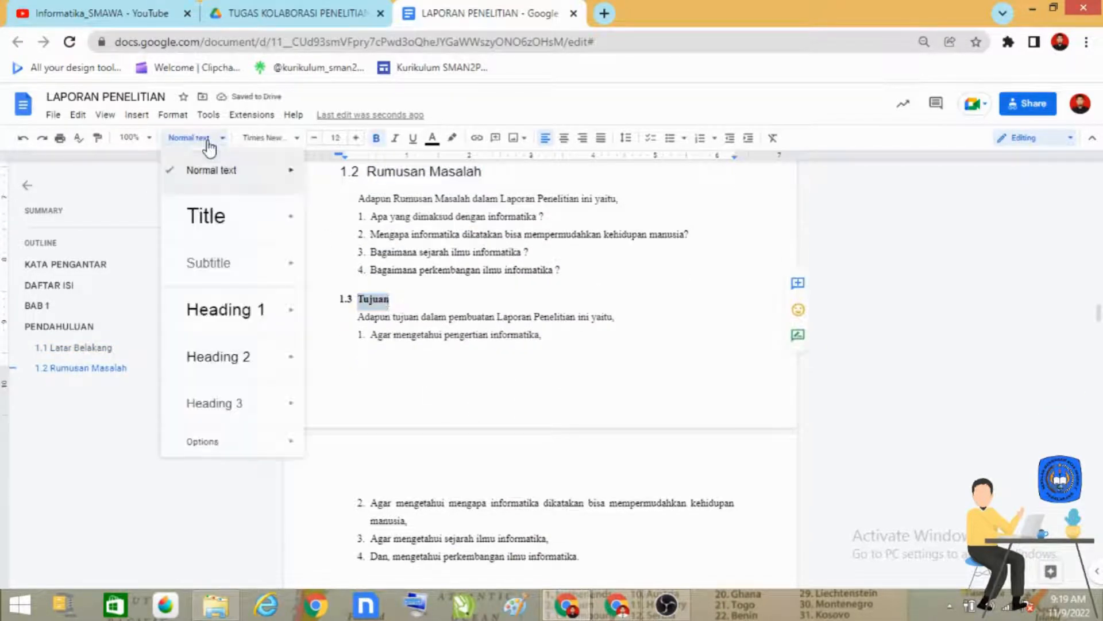
{"action": "mouse_move", "coordinate": [221, 365]}
{"action": "left_click", "coordinate": [281, 373]}
- Apply the Heading 1 style to both lines of the BAB 2 PEMBAHASAN chapter title
{"action": "scroll", "coordinate": [456, 440], "scroll_direction": "down", "scroll_amount": 10}
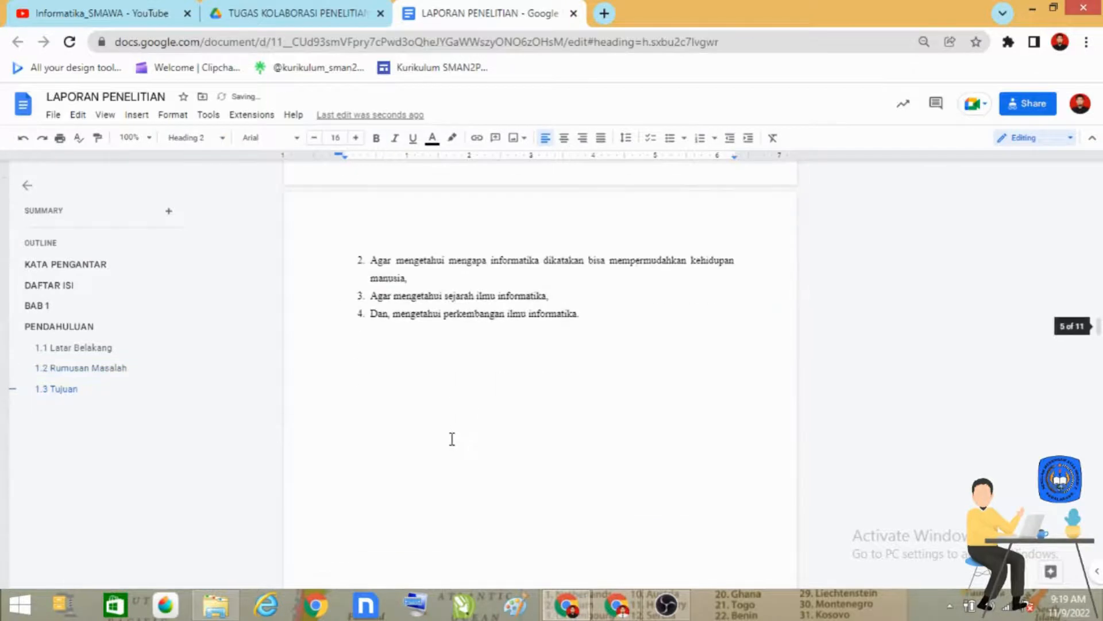
{"action": "scroll", "coordinate": [456, 440], "scroll_direction": "down", "scroll_amount": 5}
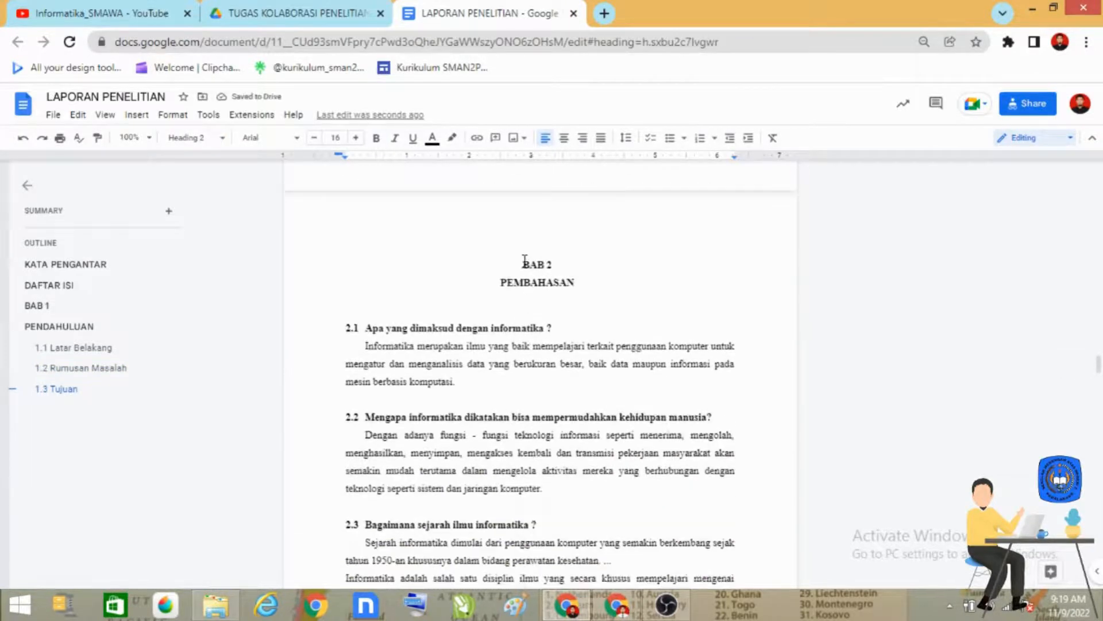
{"action": "left_click_drag", "start_coordinate": [524, 264], "coordinate": [580, 283]}
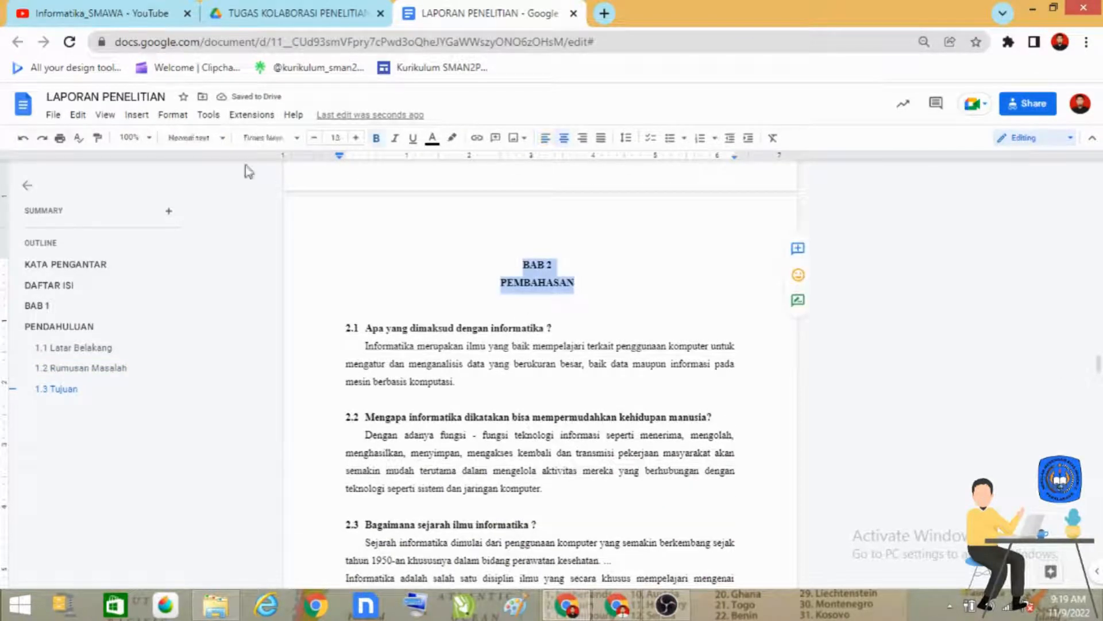
{"action": "left_click", "coordinate": [192, 138]}
{"action": "left_click", "coordinate": [221, 330]}
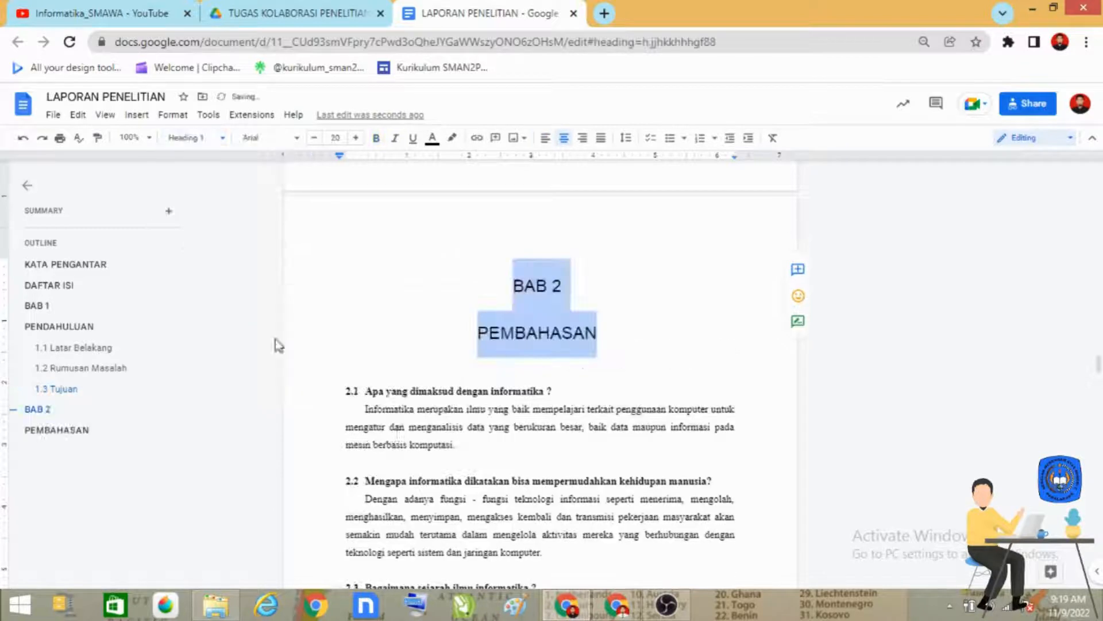
- Apply the Heading 2 style to subheadings 2.1 Apa yang dimaksud dengan informatika and 2.2 Mengapa informatika dikatakan bisa mempermudahkan kehidupan manusia
{"action": "scroll", "coordinate": [428, 456], "scroll_direction": "down", "scroll_amount": 3}
{"action": "left_click_drag", "start_coordinate": [366, 230], "coordinate": [553, 230]}
{"action": "left_click", "coordinate": [175, 140]}
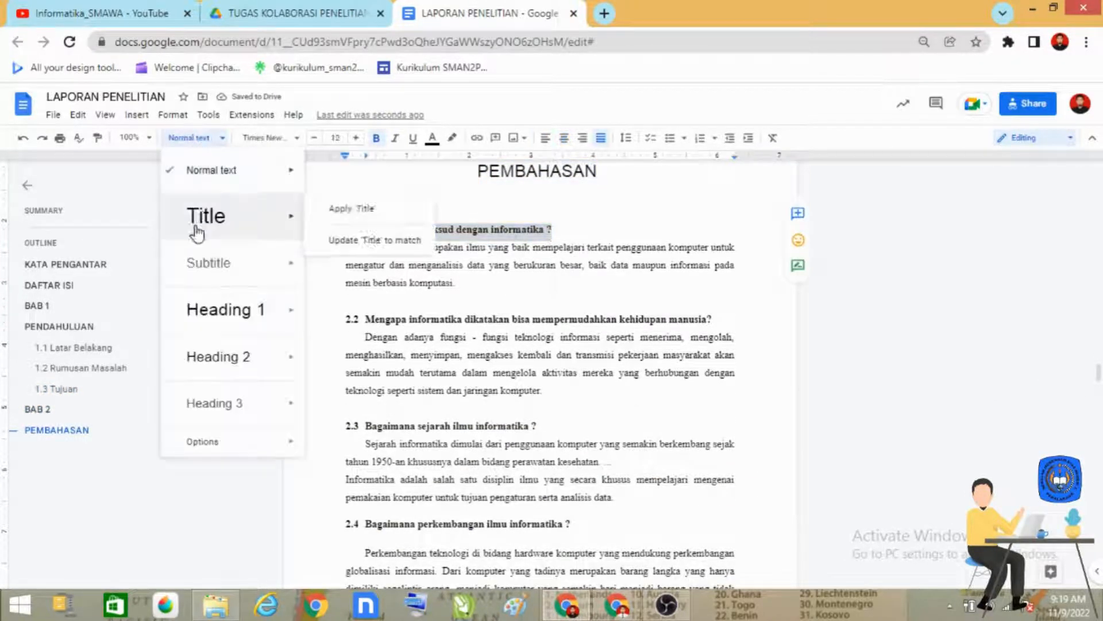
{"action": "left_click", "coordinate": [239, 370]}
{"action": "scroll", "coordinate": [390, 411], "scroll_direction": "down", "scroll_amount": 3}
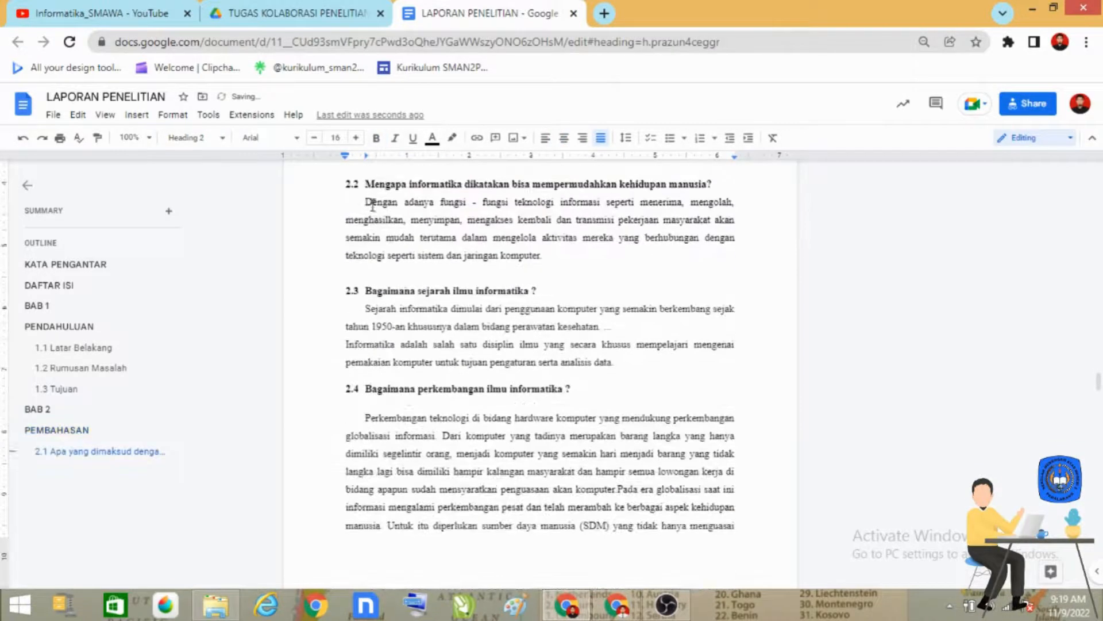
{"action": "left_click_drag", "start_coordinate": [366, 183], "coordinate": [734, 181]}
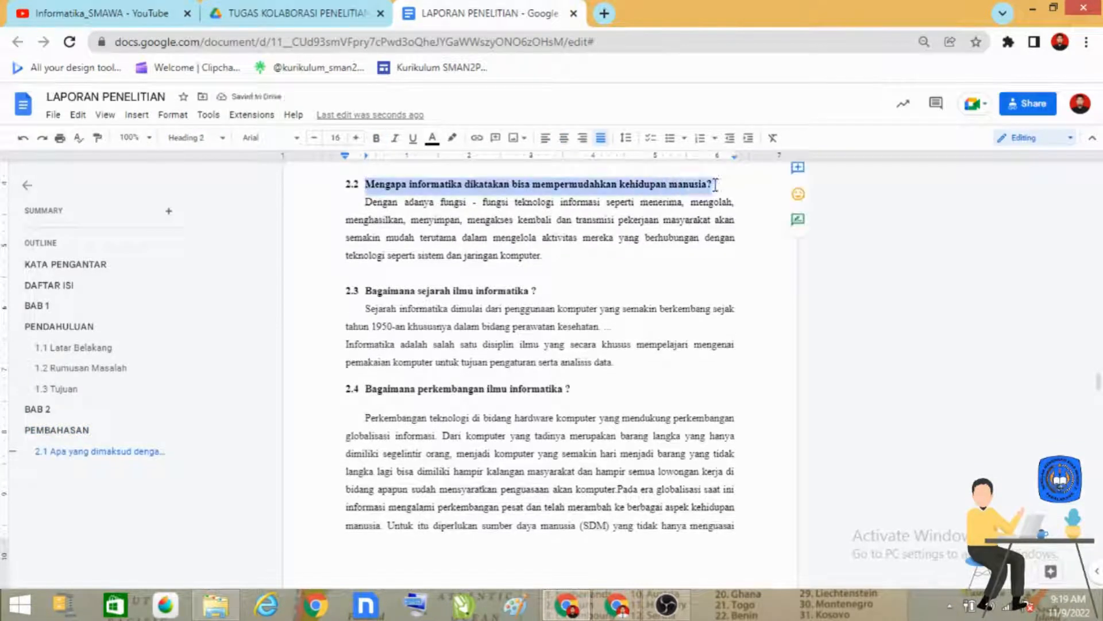
{"action": "left_click", "coordinate": [211, 137]}
{"action": "mouse_move", "coordinate": [218, 354]}
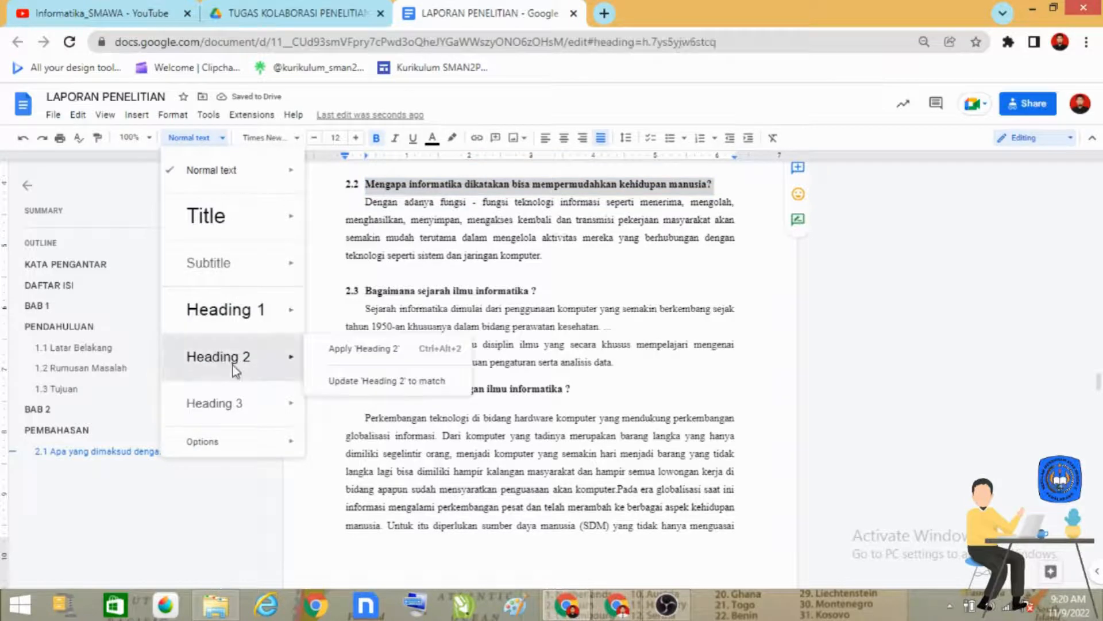
{"action": "left_click", "coordinate": [413, 349]}
- Apply the Heading 2 style to subheadings 2.3 Bagaimana sejarah ilmu informatika and 2.4 Bagaimana perkembangan ilmu informatika
{"action": "left_click_drag", "start_coordinate": [367, 341], "coordinate": [537, 341]}
{"action": "left_click", "coordinate": [190, 138]}
{"action": "mouse_move", "coordinate": [226, 357]}
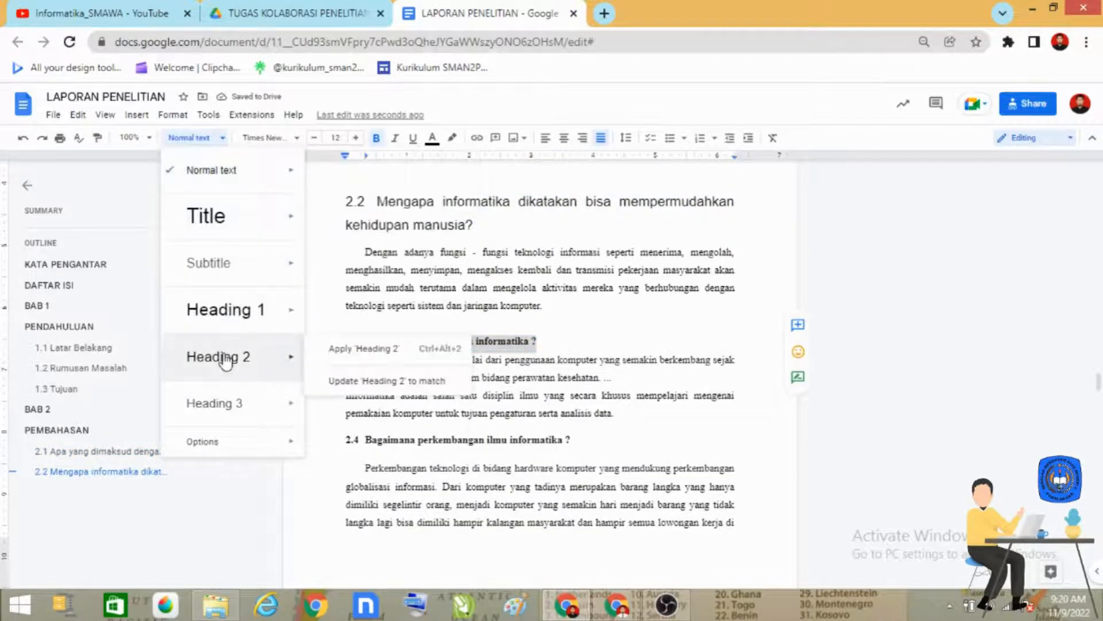
{"action": "left_click", "coordinate": [373, 348]}
{"action": "left_click_drag", "start_coordinate": [366, 464], "coordinate": [572, 464]}
{"action": "left_click", "coordinate": [190, 138]}
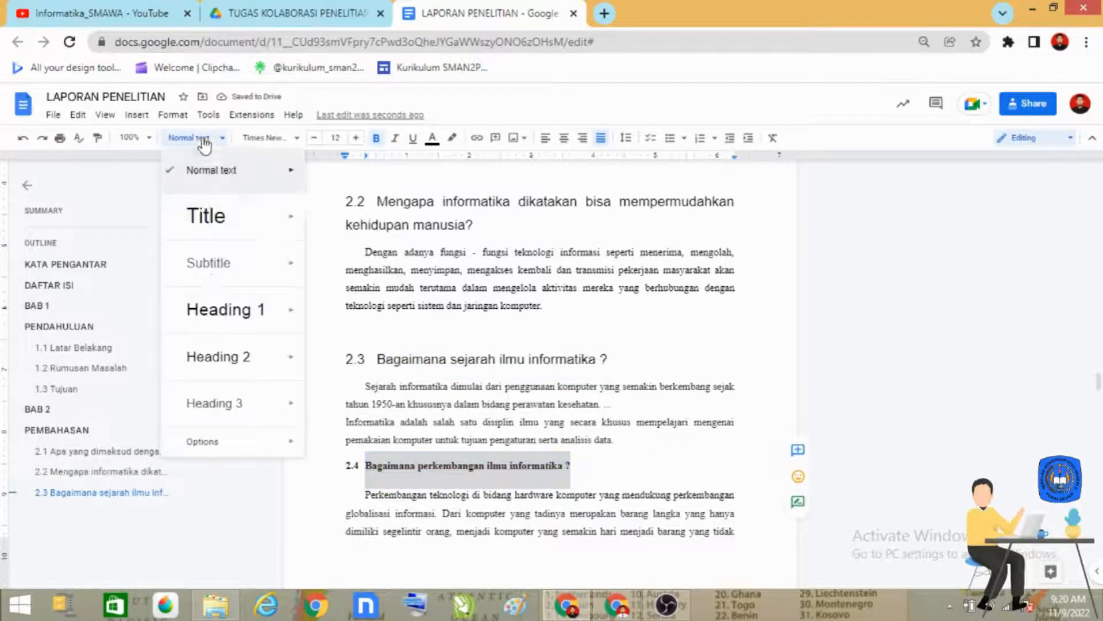
{"action": "mouse_move", "coordinate": [253, 357]}
{"action": "left_click", "coordinate": [370, 348]}
- Apply the Heading 1 style to both lines of the BAB 3 PENUTUP chapter title
{"action": "scroll", "coordinate": [544, 476], "scroll_direction": "down", "scroll_amount": 4}
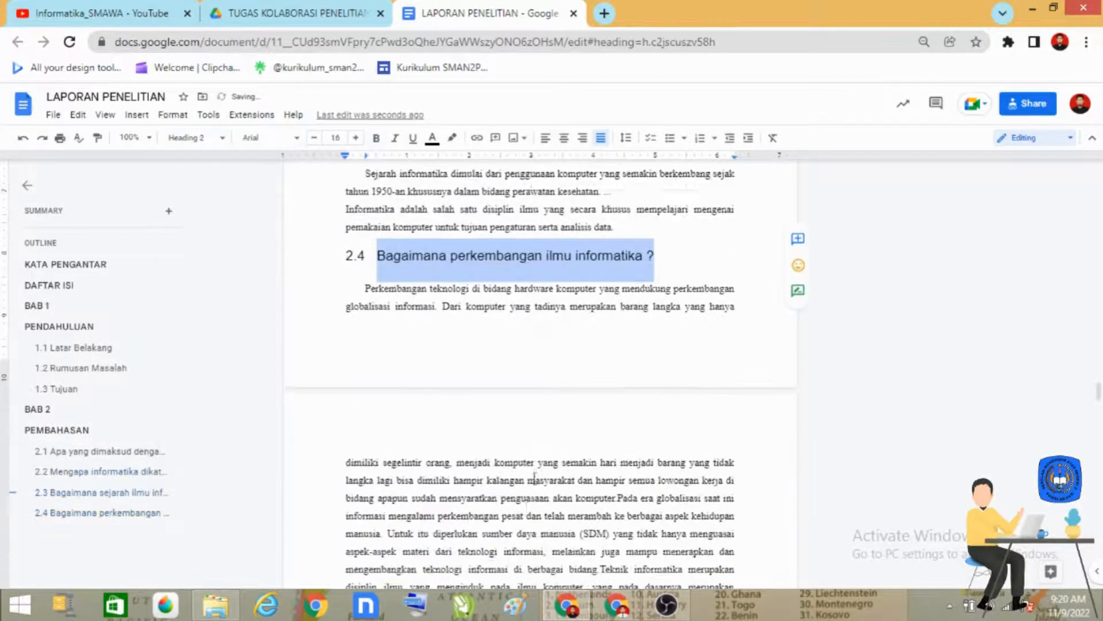
{"action": "scroll", "coordinate": [540, 471], "scroll_direction": "up", "scroll_amount": 3}
{"action": "scroll", "coordinate": [527, 470], "scroll_direction": "down", "scroll_amount": 7}
{"action": "scroll", "coordinate": [527, 470], "scroll_direction": "down", "scroll_amount": 8}
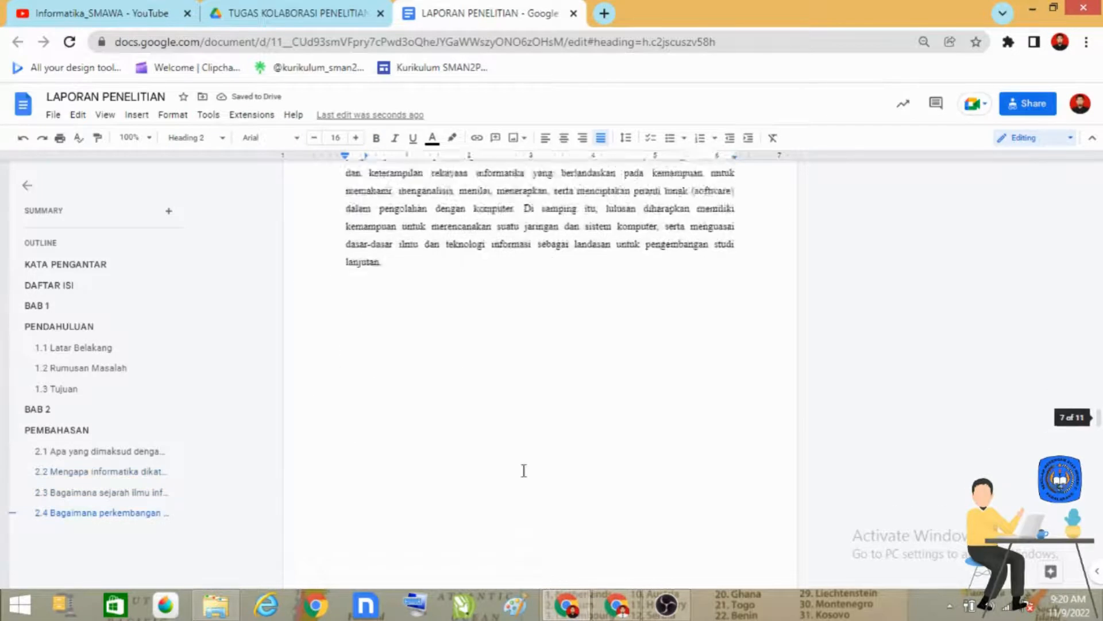
{"action": "left_click_drag", "start_coordinate": [530, 273], "coordinate": [566, 305]}
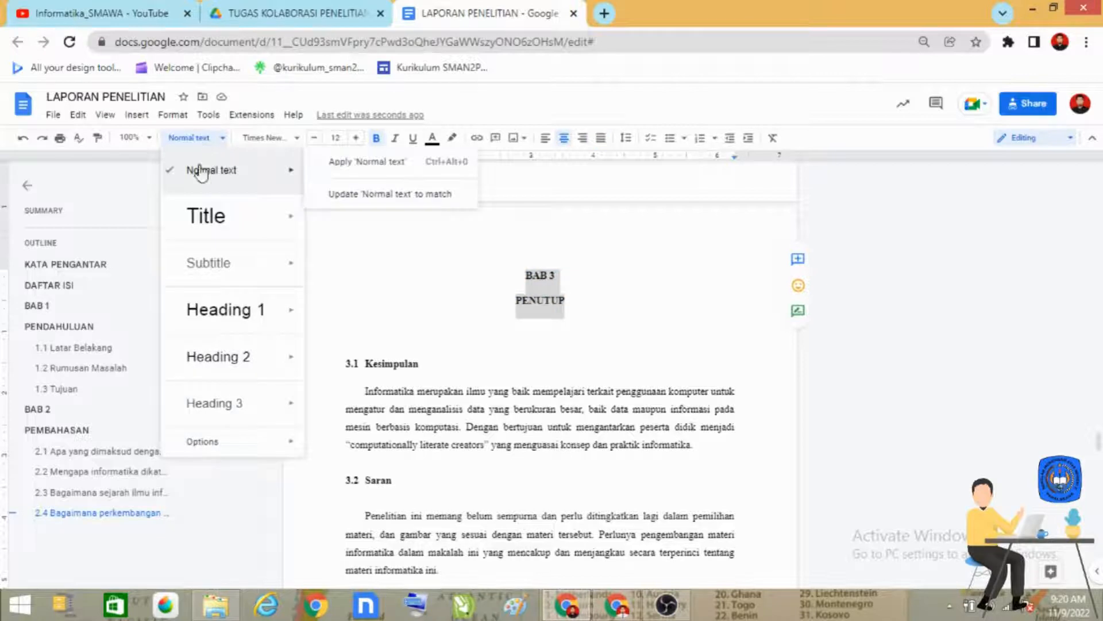
{"action": "left_click", "coordinate": [218, 311]}
- Apply the Heading 2 style to the 3.1 Kesimpulan and 3.2 Saran subheadings
{"action": "scroll", "coordinate": [393, 421], "scroll_direction": "down", "scroll_amount": 3}
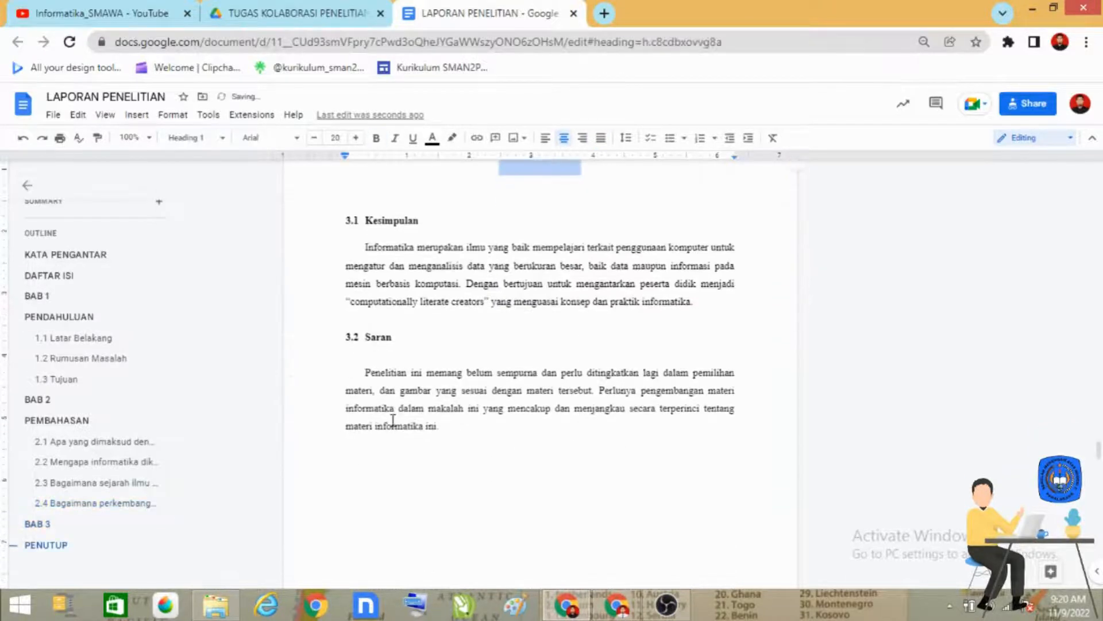
{"action": "double_click", "coordinate": [427, 224]}
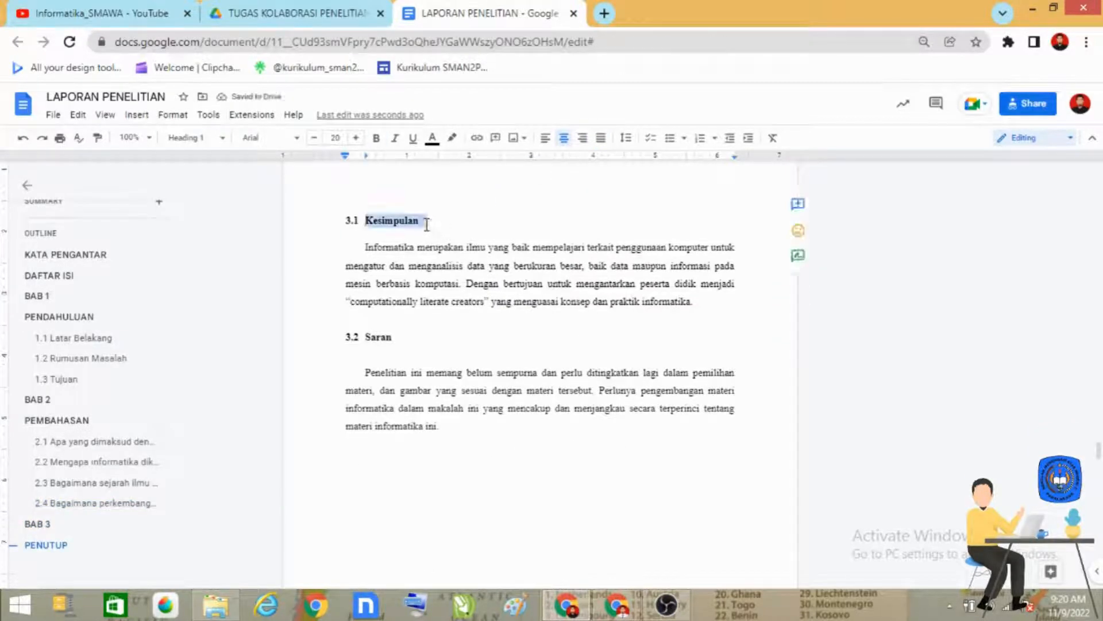
{"action": "left_click", "coordinate": [198, 138]}
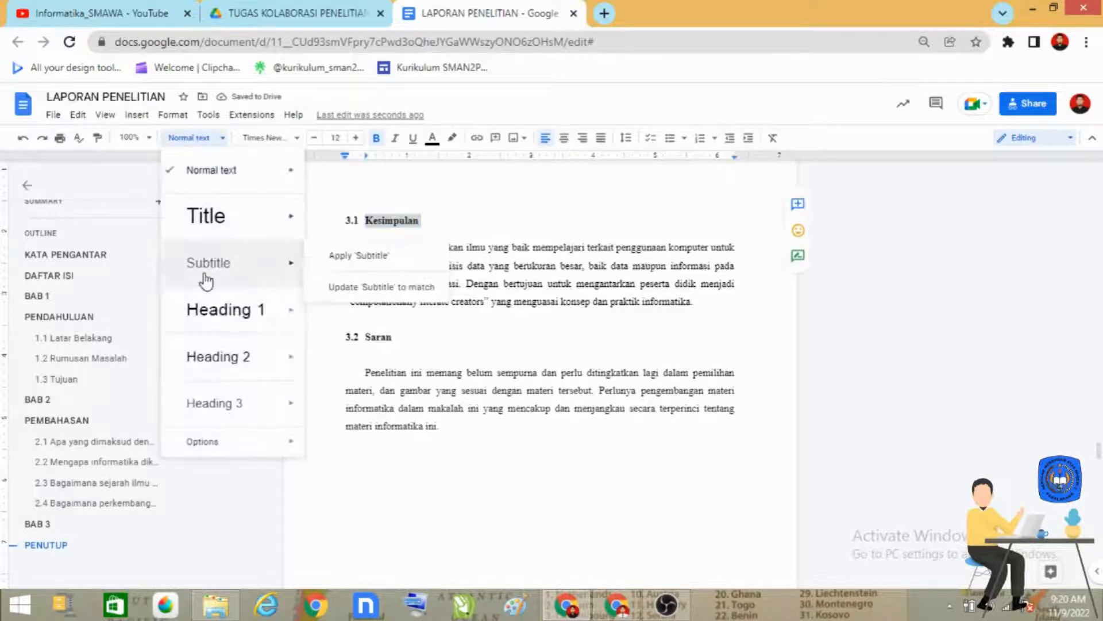
{"action": "left_click", "coordinate": [206, 357]}
{"action": "left_click_drag", "start_coordinate": [361, 362], "coordinate": [392, 362]}
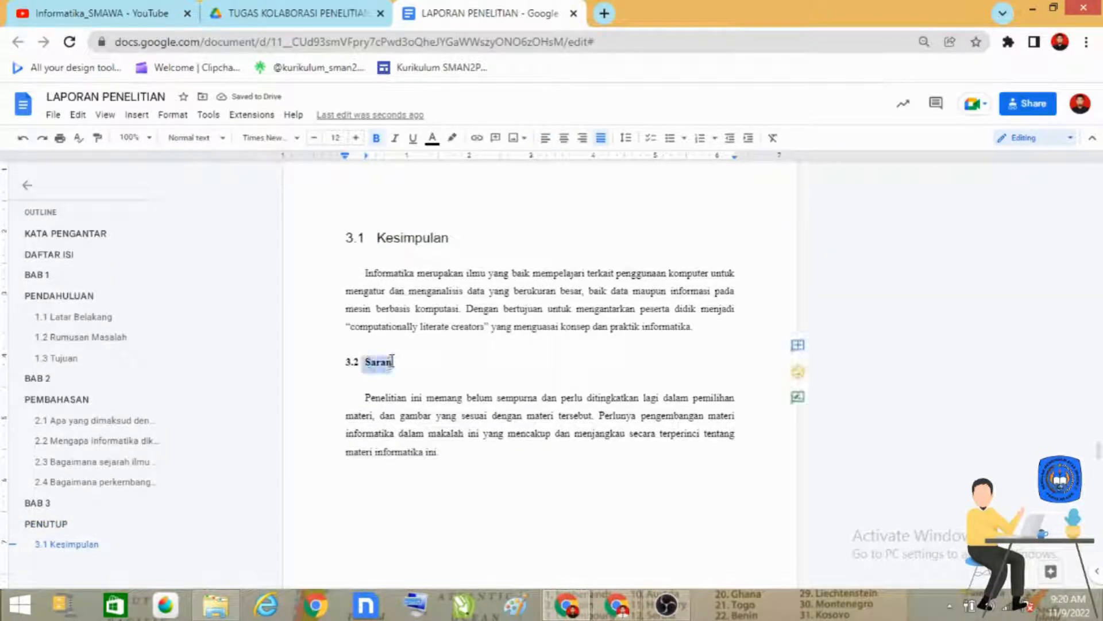
{"action": "left_click", "coordinate": [194, 138]}
{"action": "left_click", "coordinate": [219, 357]}
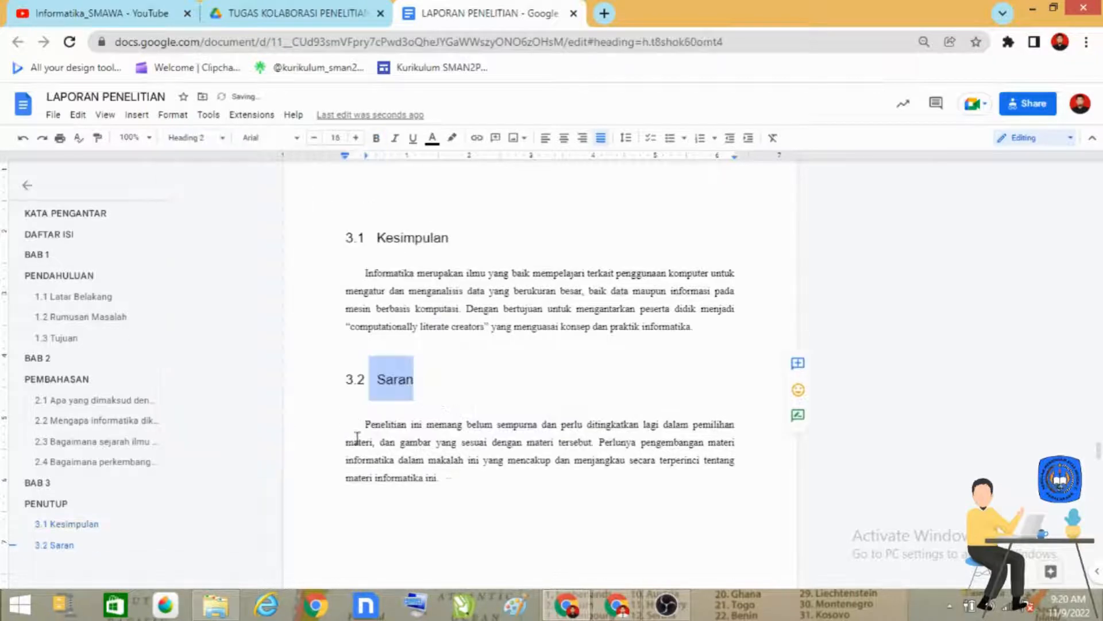
- Apply the Heading 1 style to the DAFTAR PUSTAKA title
{"action": "scroll", "coordinate": [445, 485], "scroll_direction": "down", "scroll_amount": 10}
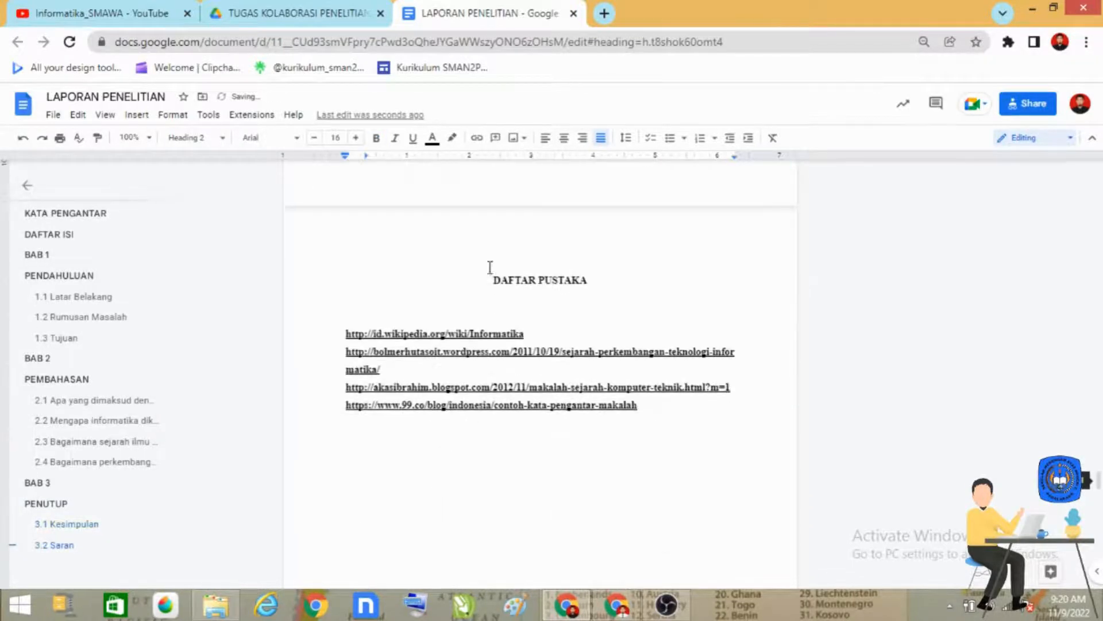
{"action": "left_click_drag", "start_coordinate": [494, 280], "coordinate": [588, 280]}
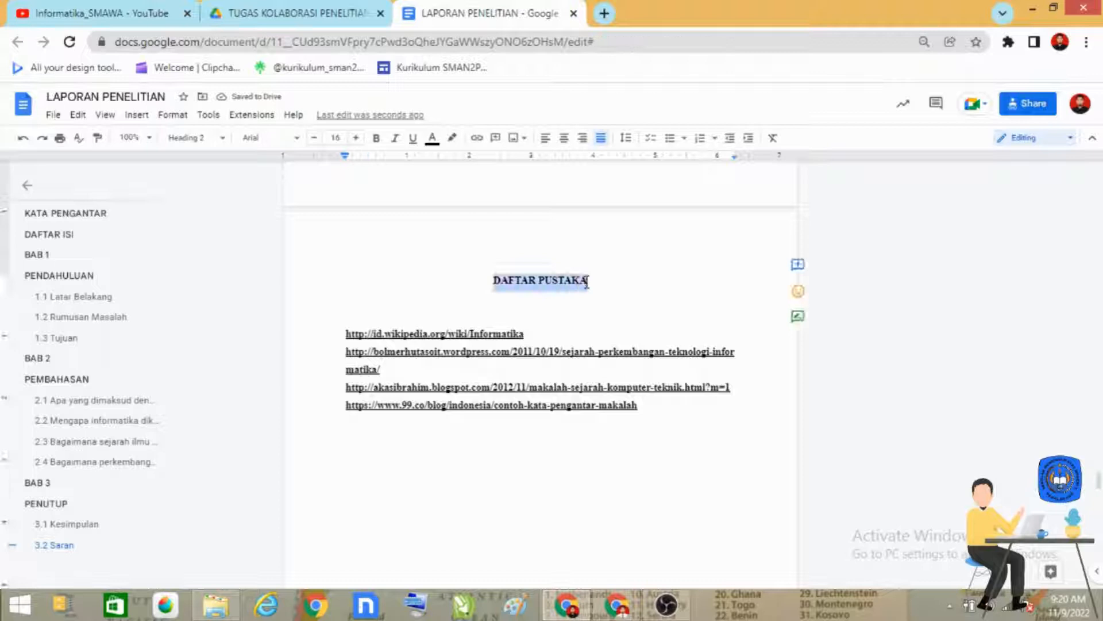
{"action": "left_click", "coordinate": [191, 143]}
{"action": "left_click", "coordinate": [228, 316]}
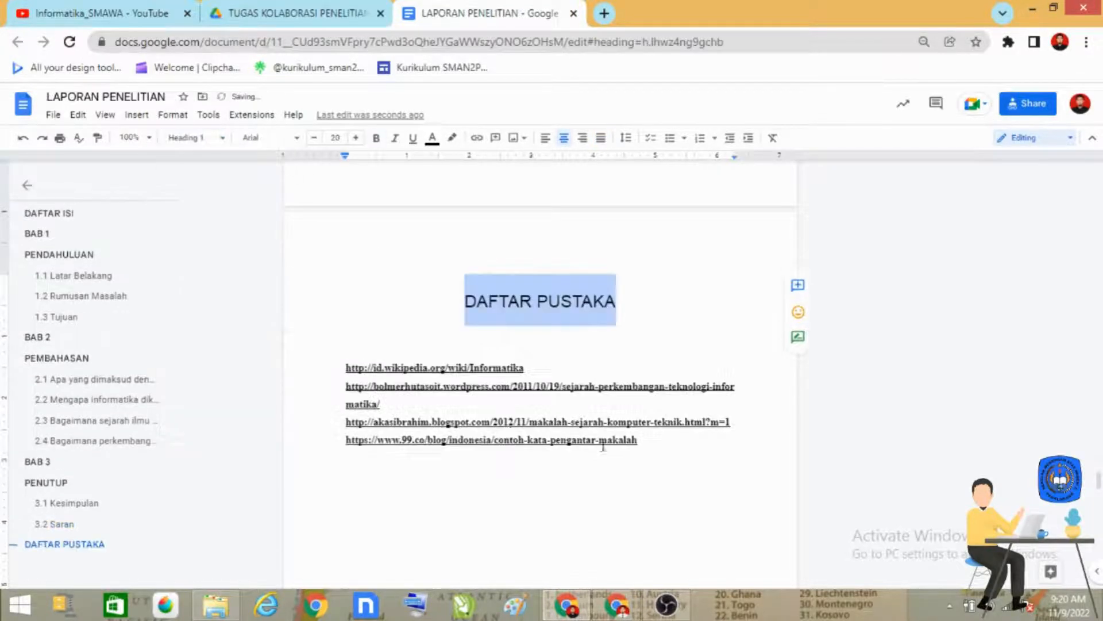
- Apply the Heading 1 style to the LAMPIRAN title and review the entries in the document outline
{"action": "scroll", "coordinate": [614, 451], "scroll_direction": "down", "scroll_amount": 5}
{"action": "left_click_drag", "start_coordinate": [512, 366], "coordinate": [572, 373]}
{"action": "left_click", "coordinate": [199, 138]}
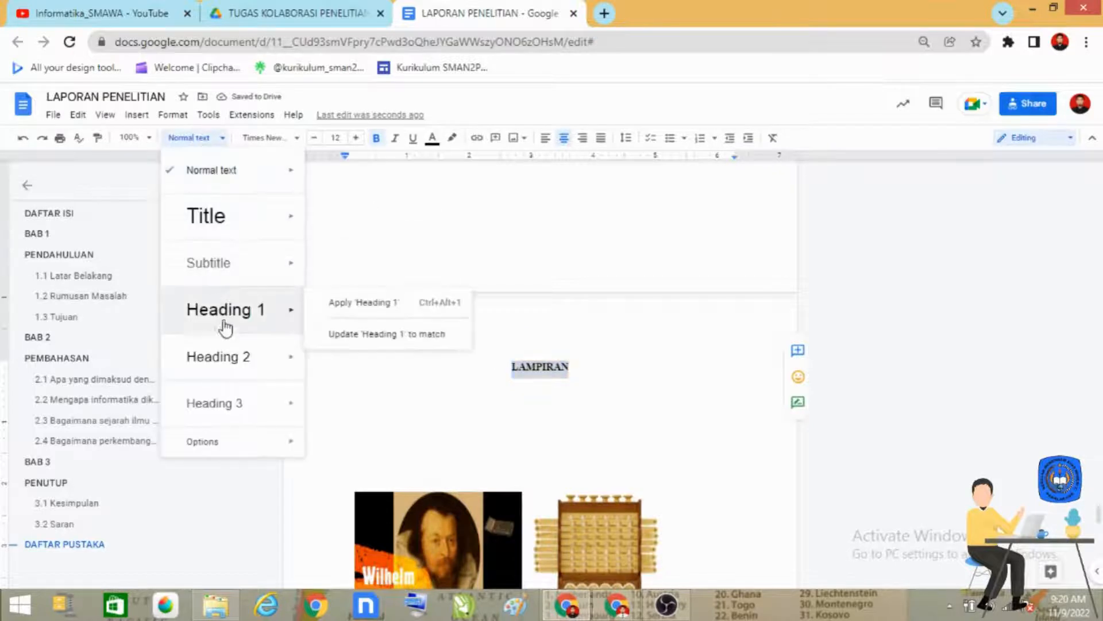
{"action": "left_click", "coordinate": [223, 318]}
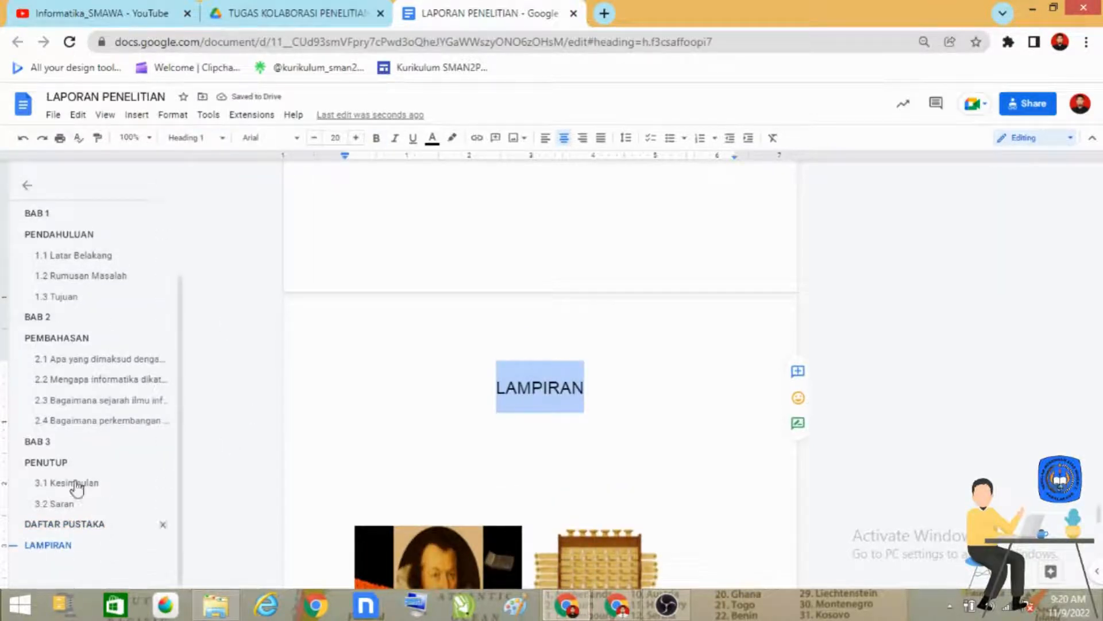
{"action": "scroll", "coordinate": [122, 382], "scroll_direction": "up", "scroll_amount": 2}
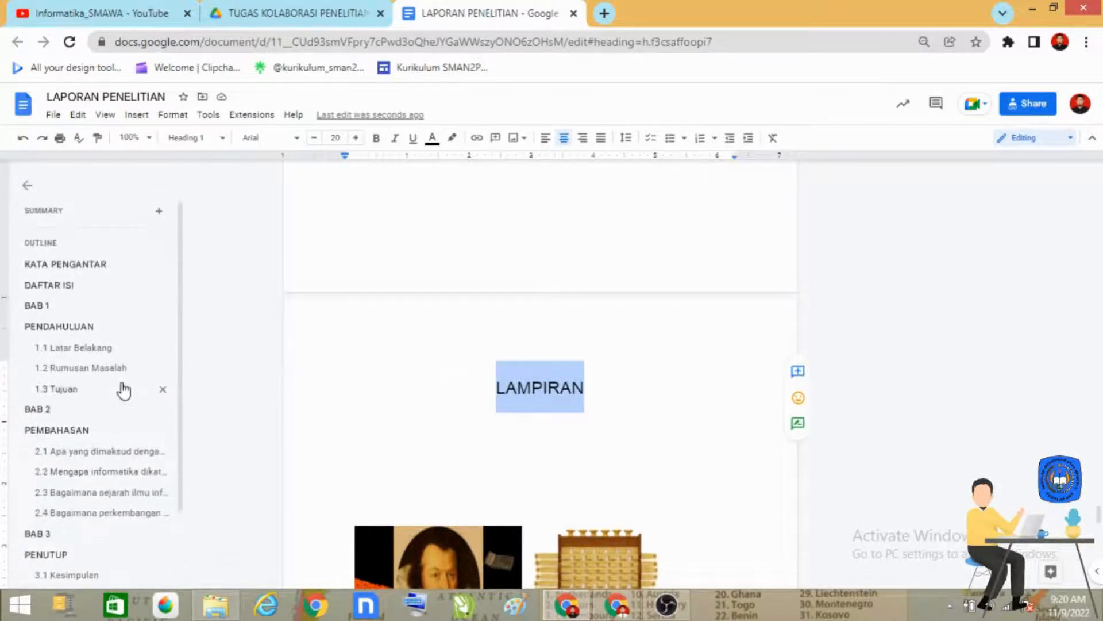
{"action": "scroll", "coordinate": [122, 391], "scroll_direction": "down", "scroll_amount": 2}
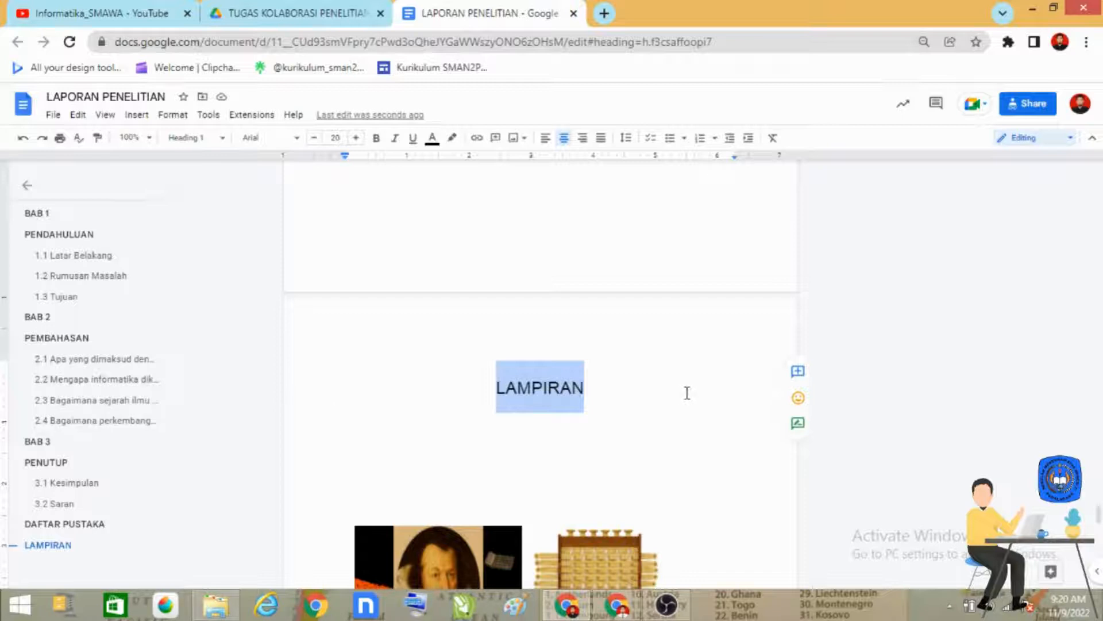
{"action": "scroll", "coordinate": [678, 393], "scroll_direction": "up", "scroll_amount": 6}
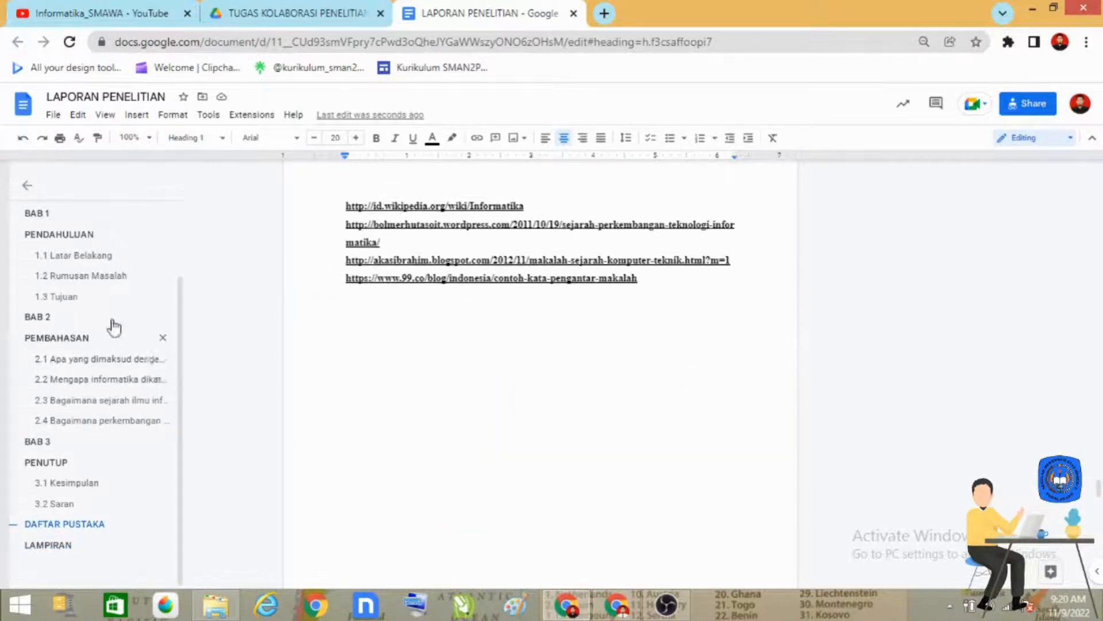
- Insert automatic page numbers in the footer at the lower-right corner of the pages, starting from the cover page
{"action": "scroll", "coordinate": [747, 328], "scroll_direction": "up", "scroll_amount": 5}
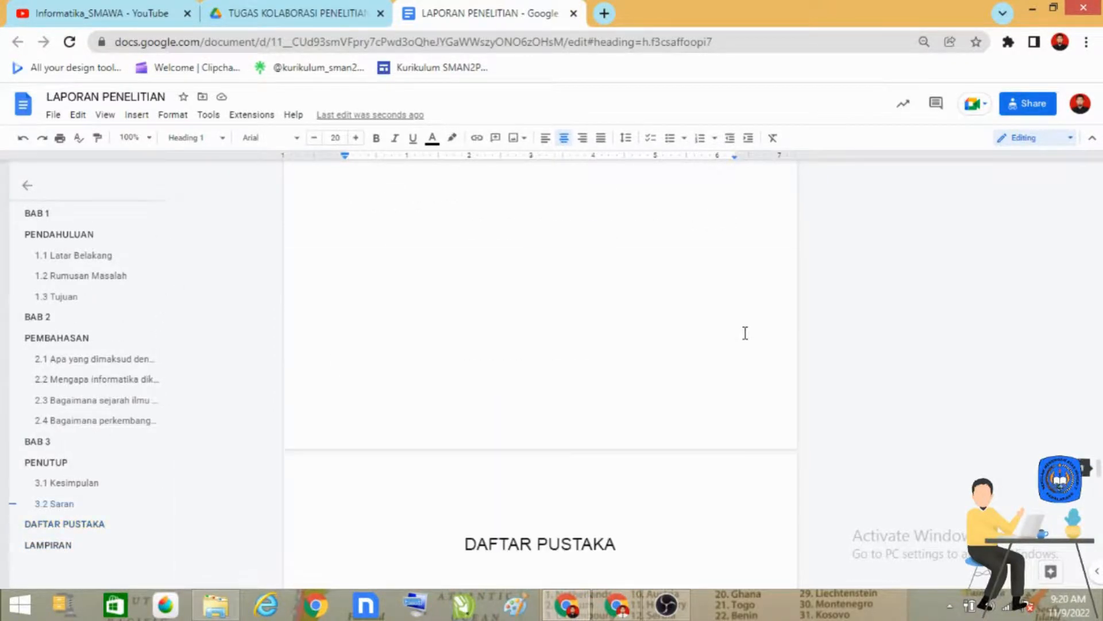
{"action": "scroll", "coordinate": [745, 333], "scroll_direction": "up", "scroll_amount": 8}
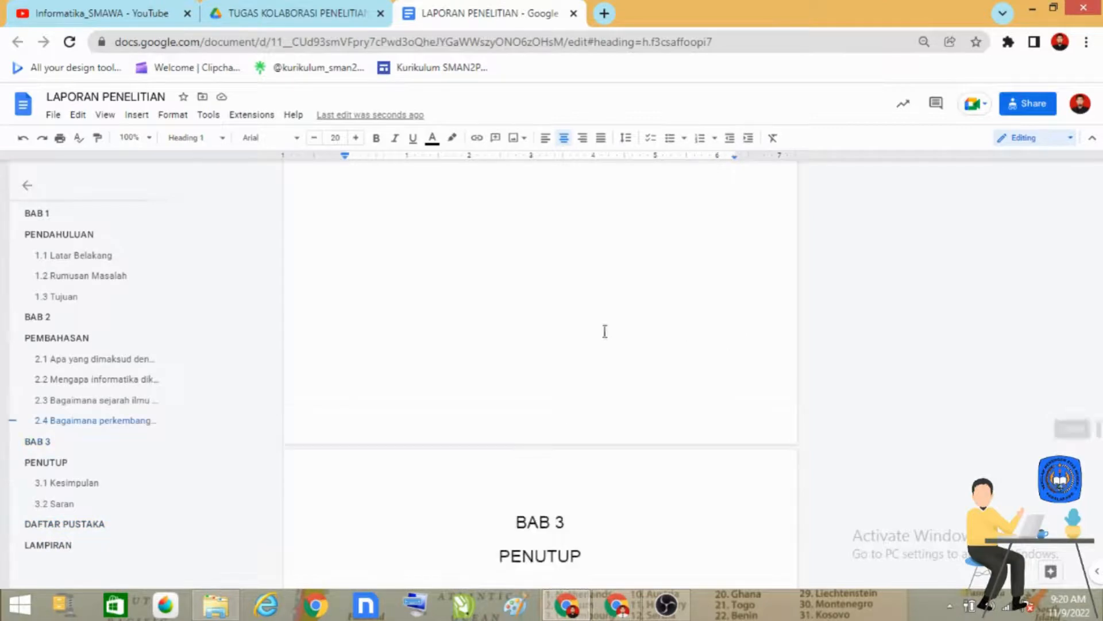
{"action": "scroll", "coordinate": [612, 333], "scroll_direction": "up", "scroll_amount": 15}
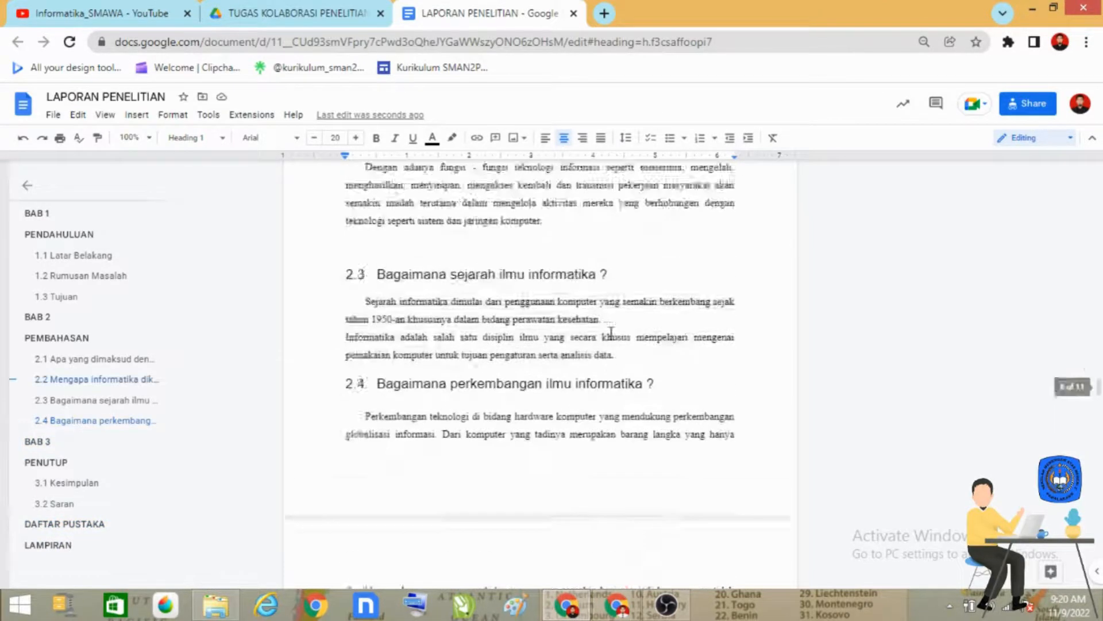
{"action": "scroll", "coordinate": [612, 334], "scroll_direction": "up", "scroll_amount": 15}
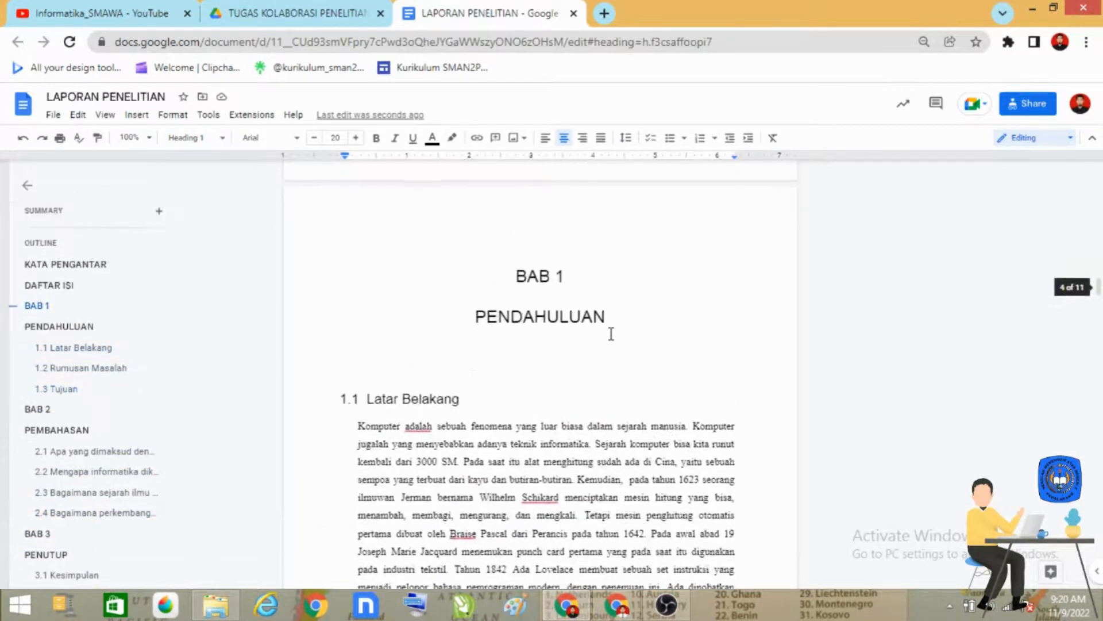
{"action": "scroll", "coordinate": [612, 334], "scroll_direction": "up", "scroll_amount": 10}
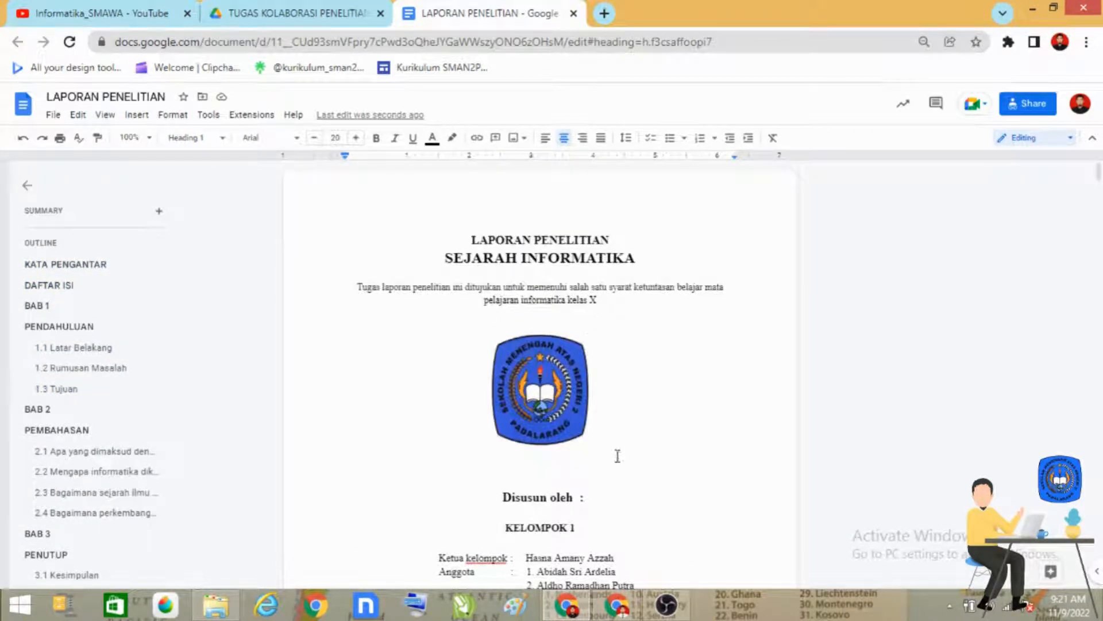
{"action": "scroll", "coordinate": [624, 481], "scroll_direction": "down", "scroll_amount": 7}
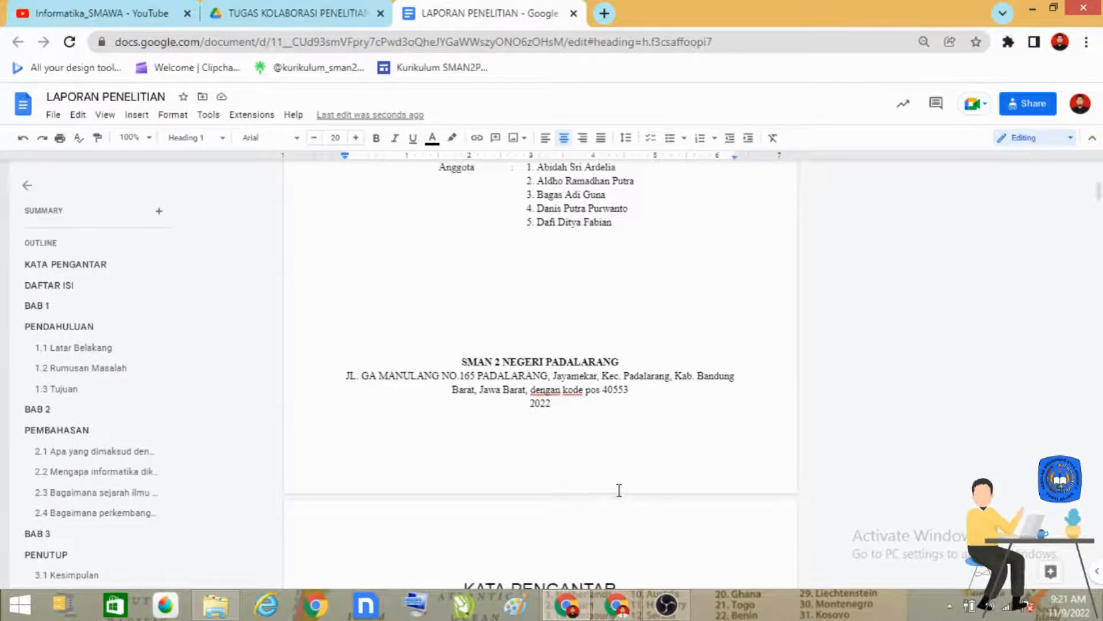
{"action": "scroll", "coordinate": [619, 489], "scroll_direction": "up", "scroll_amount": 7}
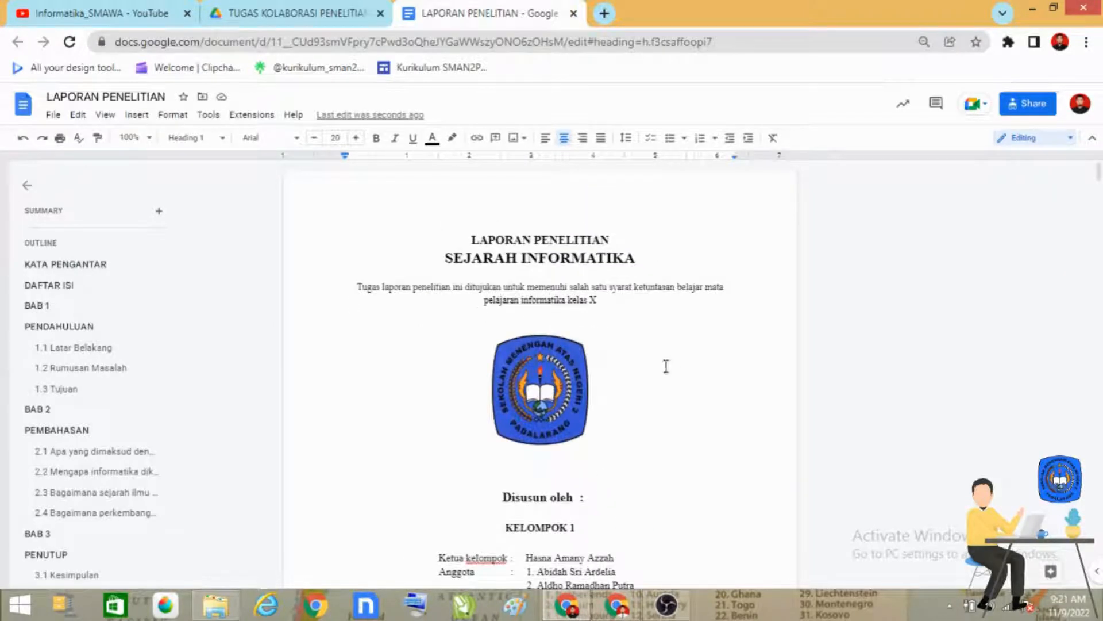
{"action": "left_click", "coordinate": [638, 308]}
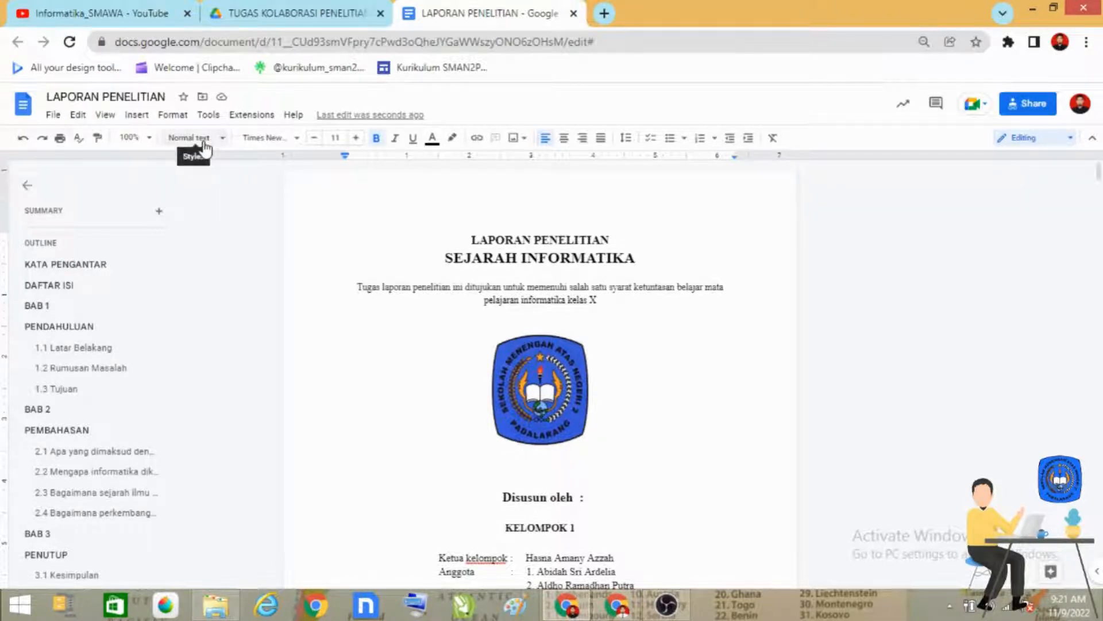
{"action": "left_click", "coordinate": [139, 116]}
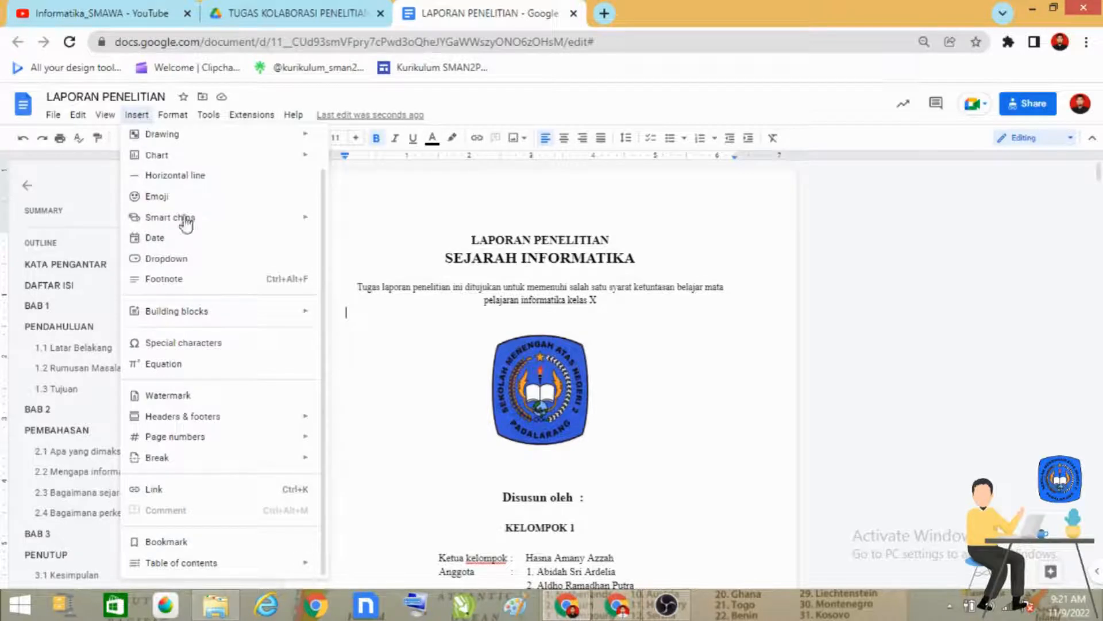
{"action": "mouse_move", "coordinate": [279, 440]}
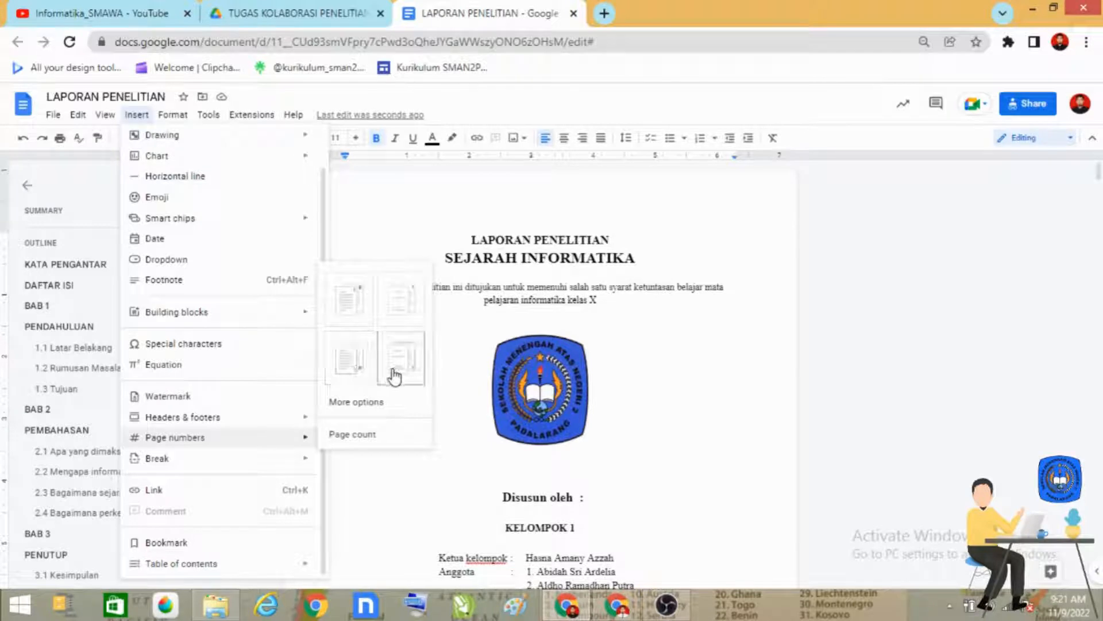
{"action": "left_click", "coordinate": [353, 371]}
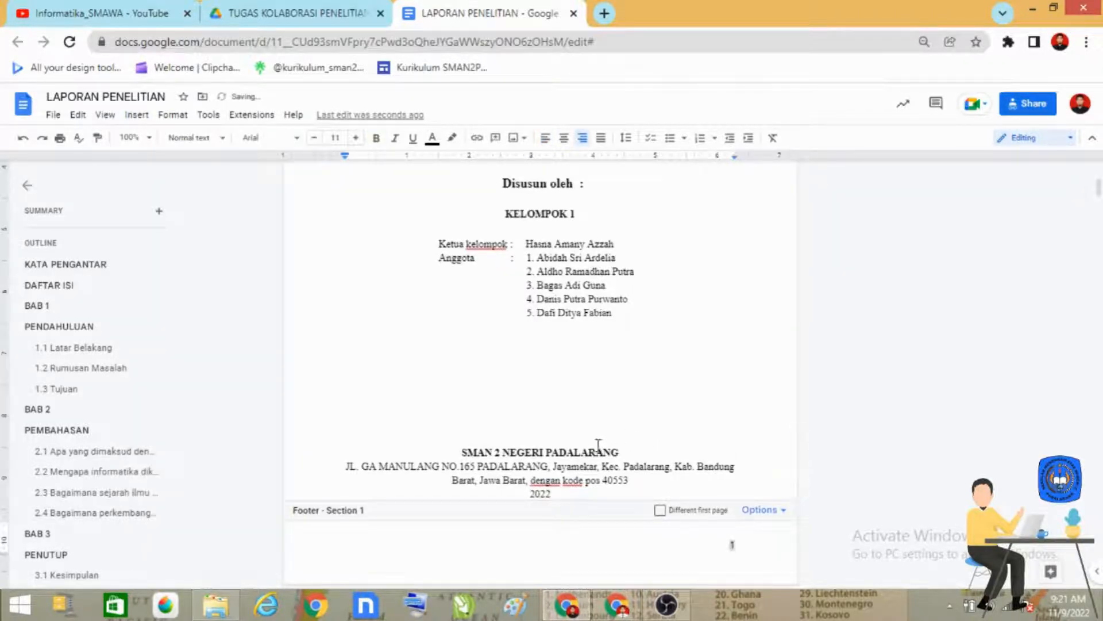
- Set the Section 1 footer to use a different first page so the cover carries no page number
{"action": "scroll", "coordinate": [608, 438], "scroll_direction": "down", "scroll_amount": 4}
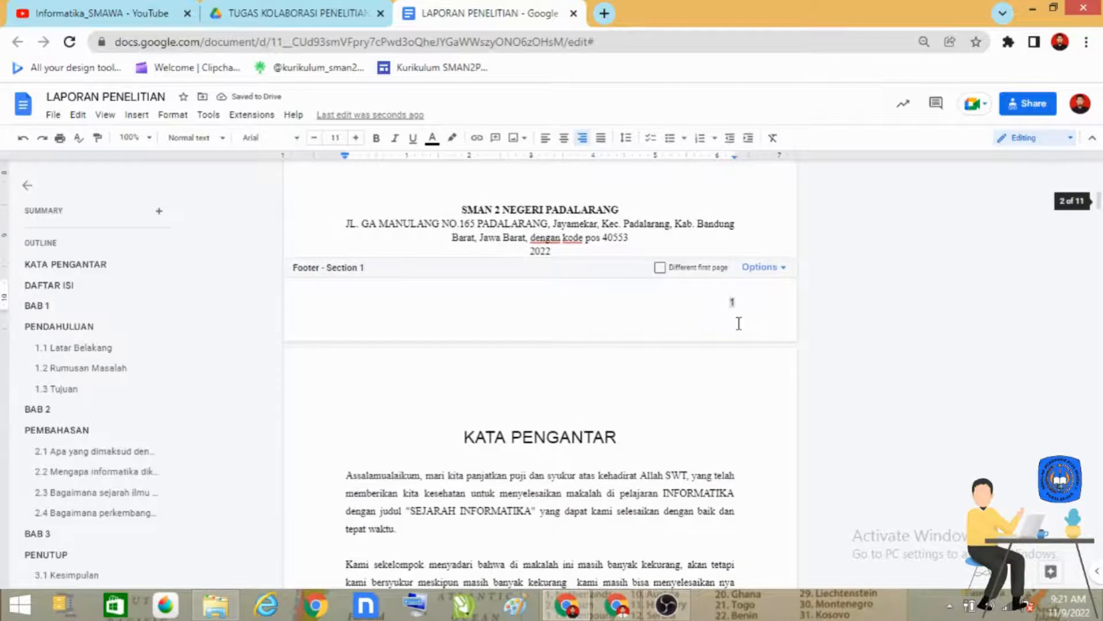
{"action": "scroll", "coordinate": [737, 402], "scroll_direction": "down", "scroll_amount": 5}
{"action": "scroll", "coordinate": [736, 418], "scroll_direction": "down", "scroll_amount": 15}
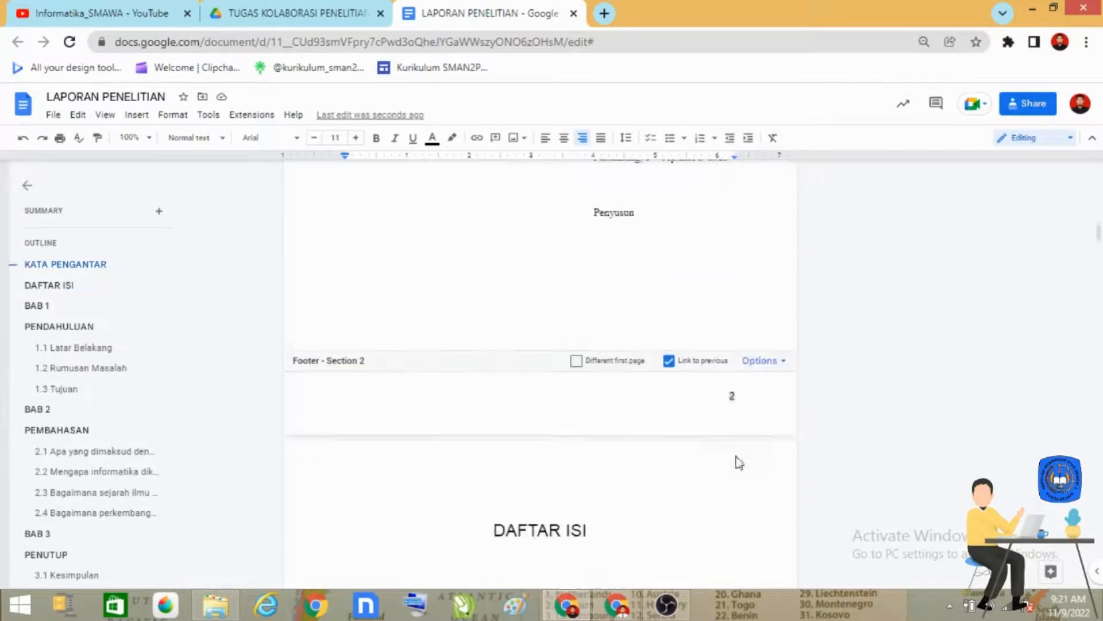
{"action": "scroll", "coordinate": [735, 461], "scroll_direction": "down", "scroll_amount": 3}
{"action": "scroll", "coordinate": [726, 461], "scroll_direction": "up", "scroll_amount": 20}
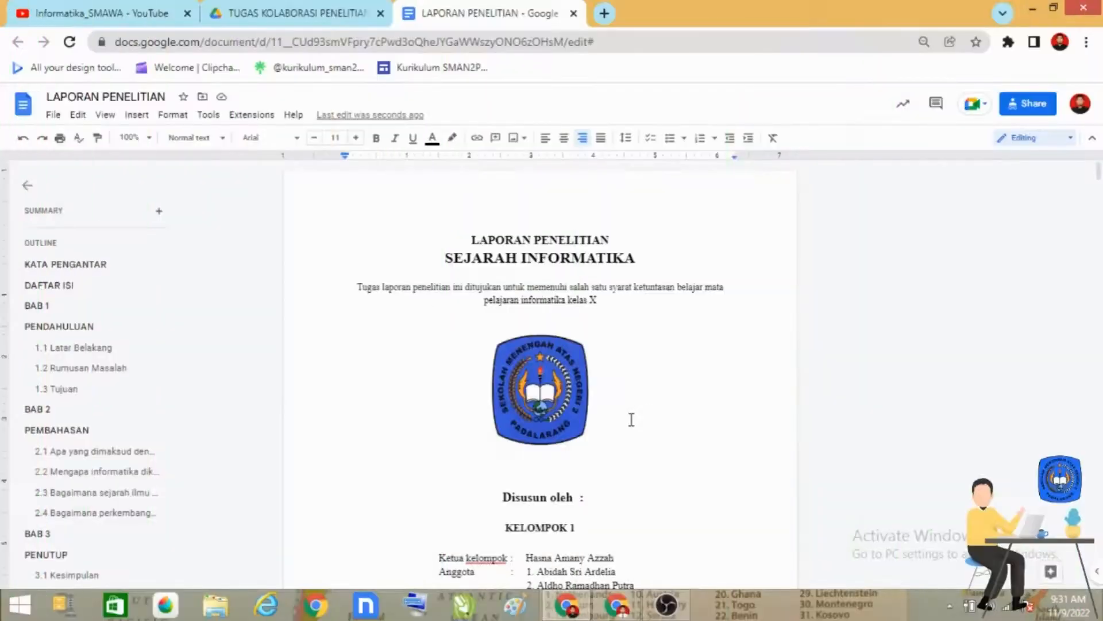
{"action": "scroll", "coordinate": [632, 417], "scroll_direction": "down", "scroll_amount": 1}
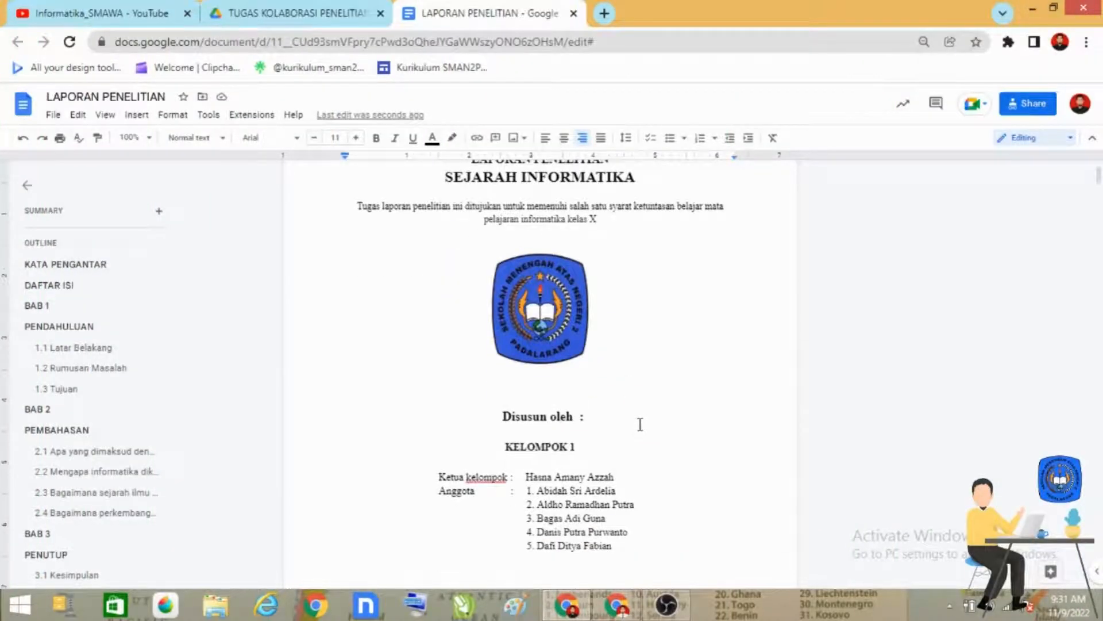
{"action": "scroll", "coordinate": [639, 429], "scroll_direction": "down", "scroll_amount": 3}
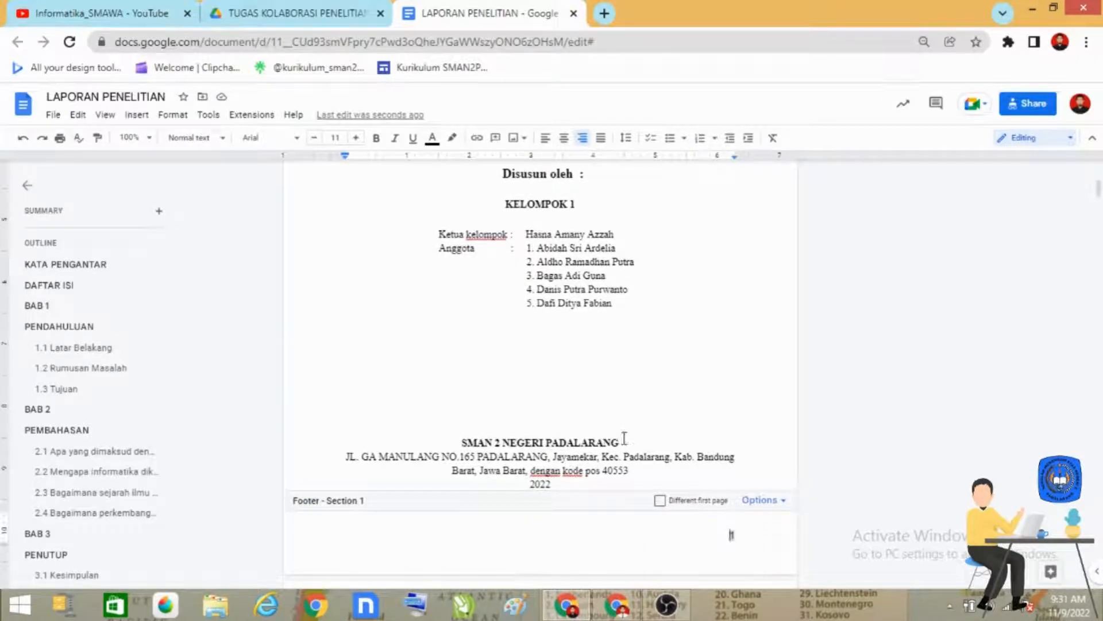
{"action": "scroll", "coordinate": [609, 445], "scroll_direction": "down", "scroll_amount": 1}
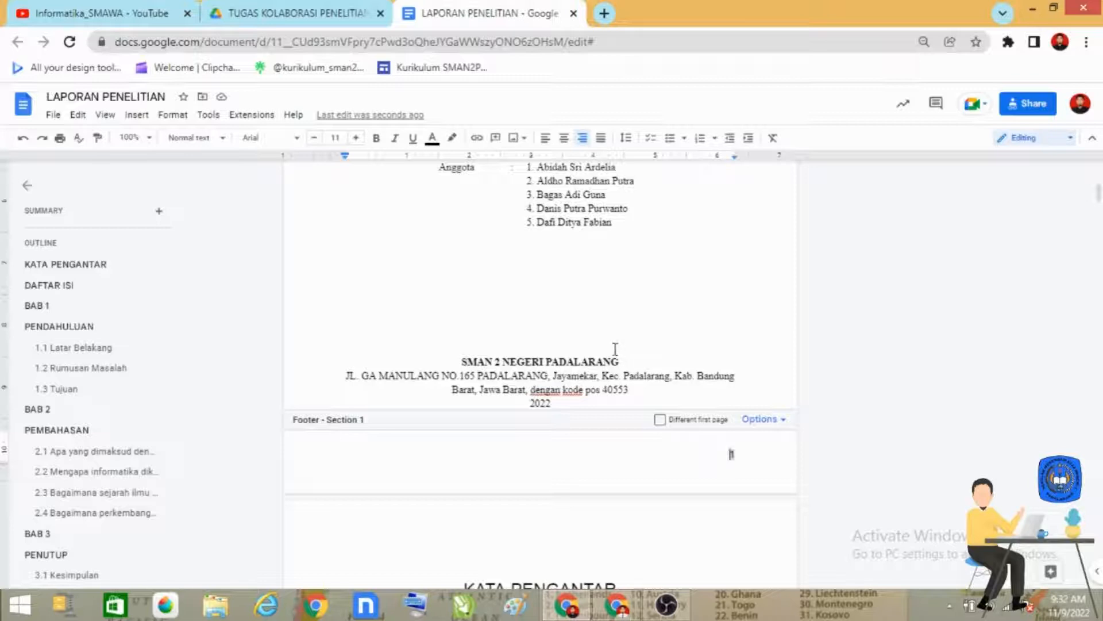
{"action": "left_click", "coordinate": [659, 423]}
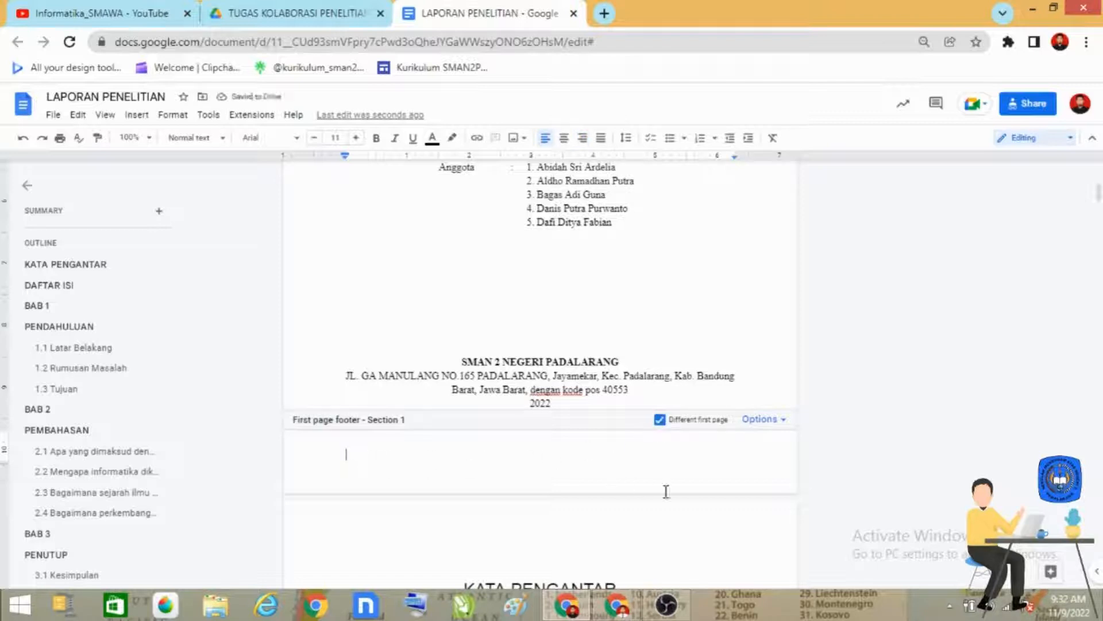
- Examine the footers and page numbering on the pages around KATA PENGANTAR and DAFTAR ISI
{"action": "scroll", "coordinate": [650, 510], "scroll_direction": "down", "scroll_amount": 4}
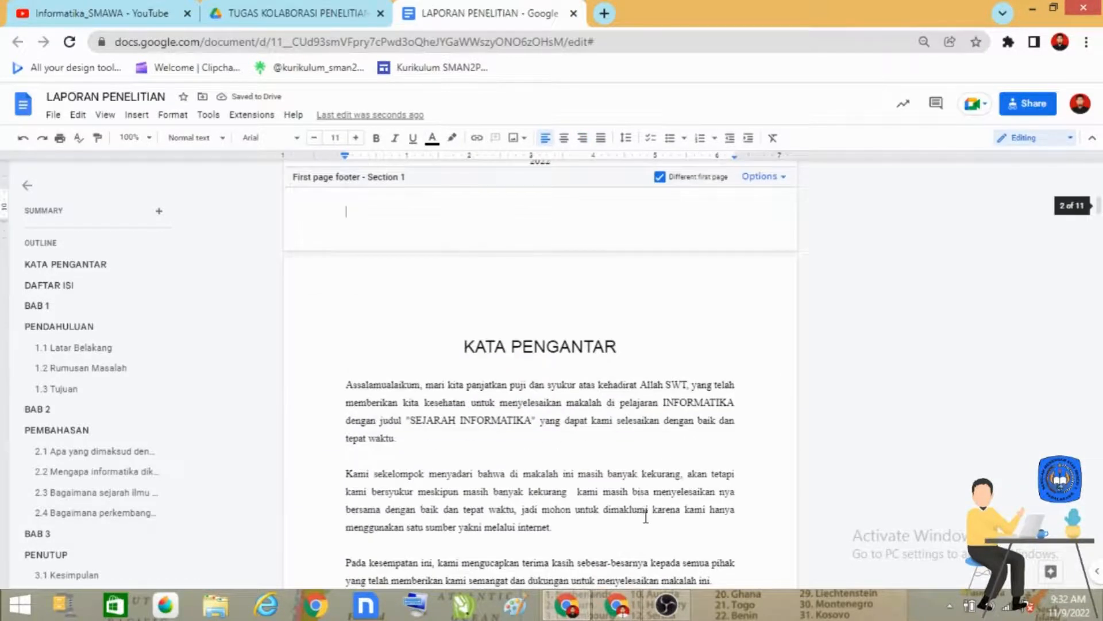
{"action": "scroll", "coordinate": [646, 516], "scroll_direction": "down", "scroll_amount": 8}
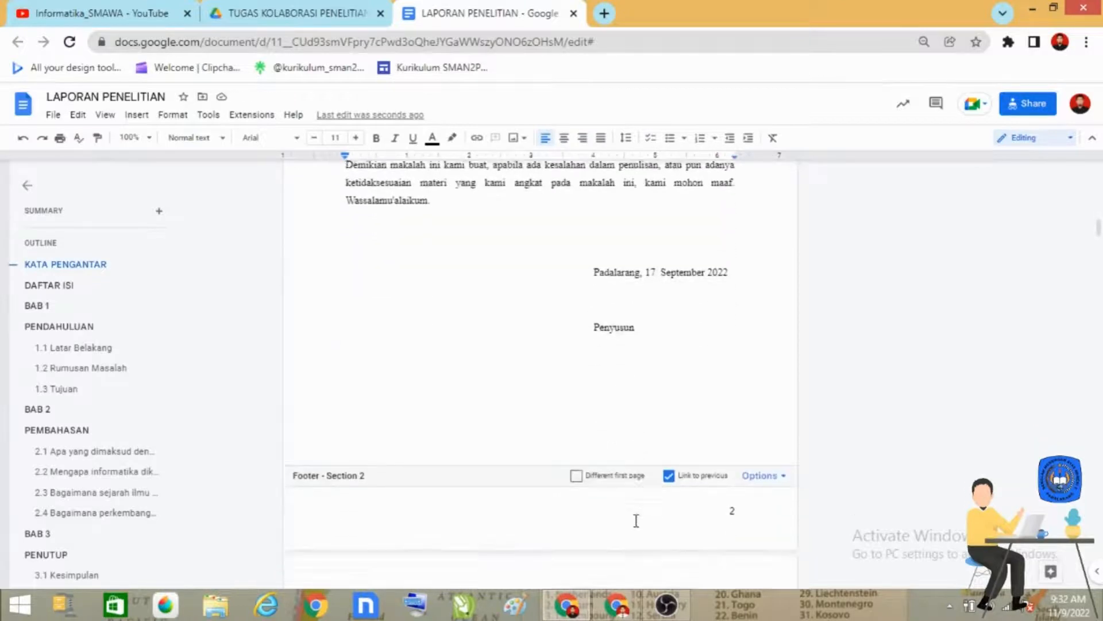
{"action": "scroll", "coordinate": [638, 520], "scroll_direction": "up", "scroll_amount": 3}
{"action": "scroll", "coordinate": [632, 520], "scroll_direction": "down", "scroll_amount": 4}
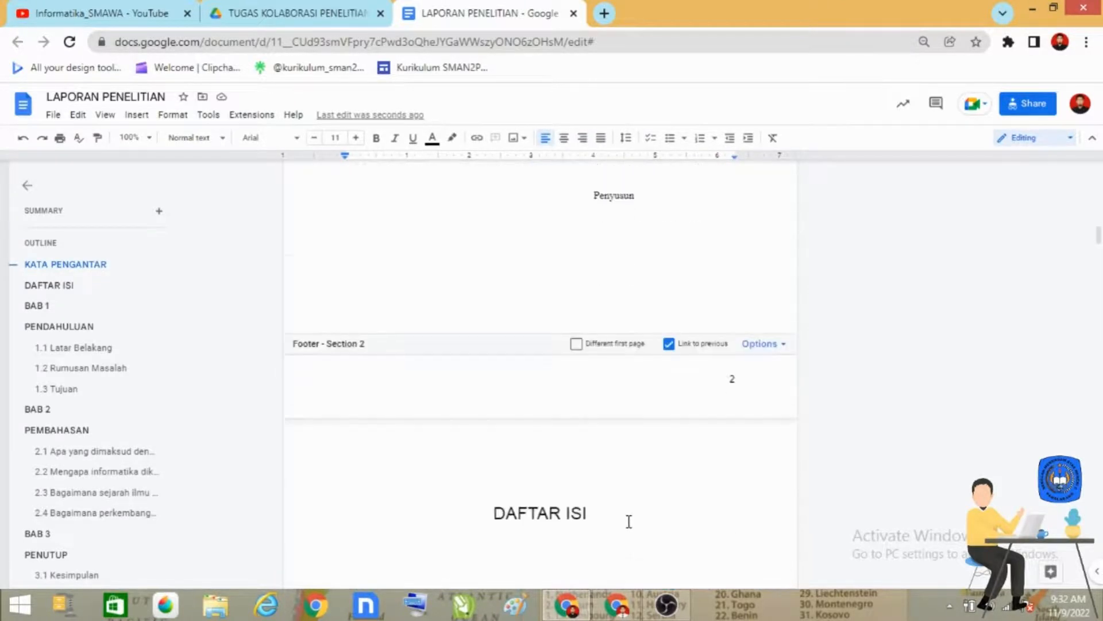
{"action": "scroll", "coordinate": [629, 521], "scroll_direction": "down", "scroll_amount": 5}
{"action": "scroll", "coordinate": [626, 520], "scroll_direction": "up", "scroll_amount": 9}
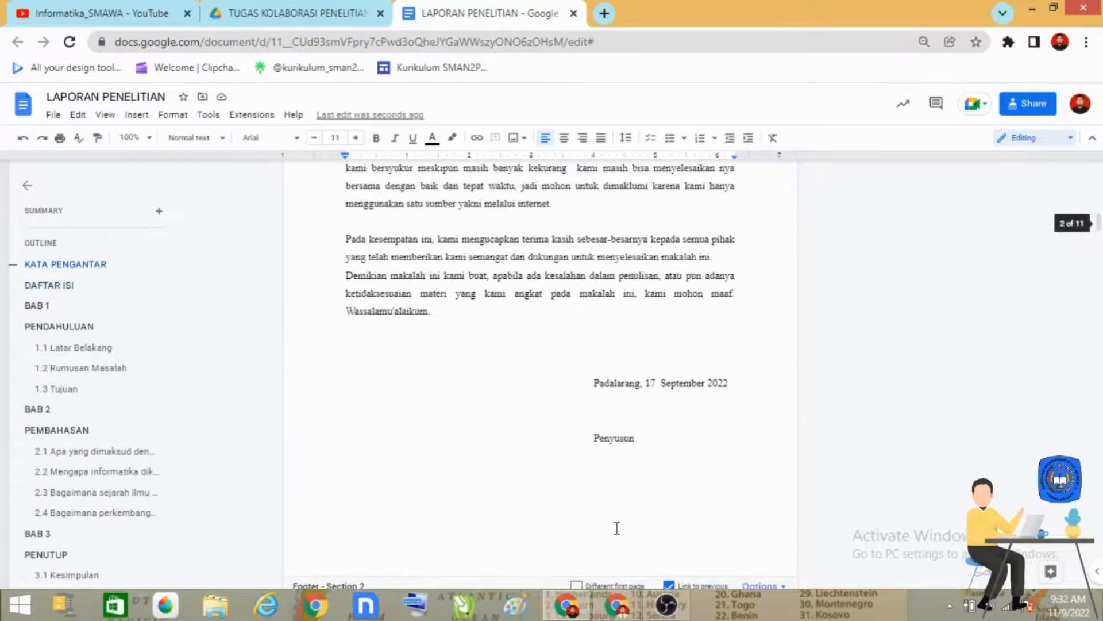
{"action": "scroll", "coordinate": [616, 528], "scroll_direction": "up", "scroll_amount": 4}
{"action": "scroll", "coordinate": [606, 528], "scroll_direction": "down", "scroll_amount": 10}
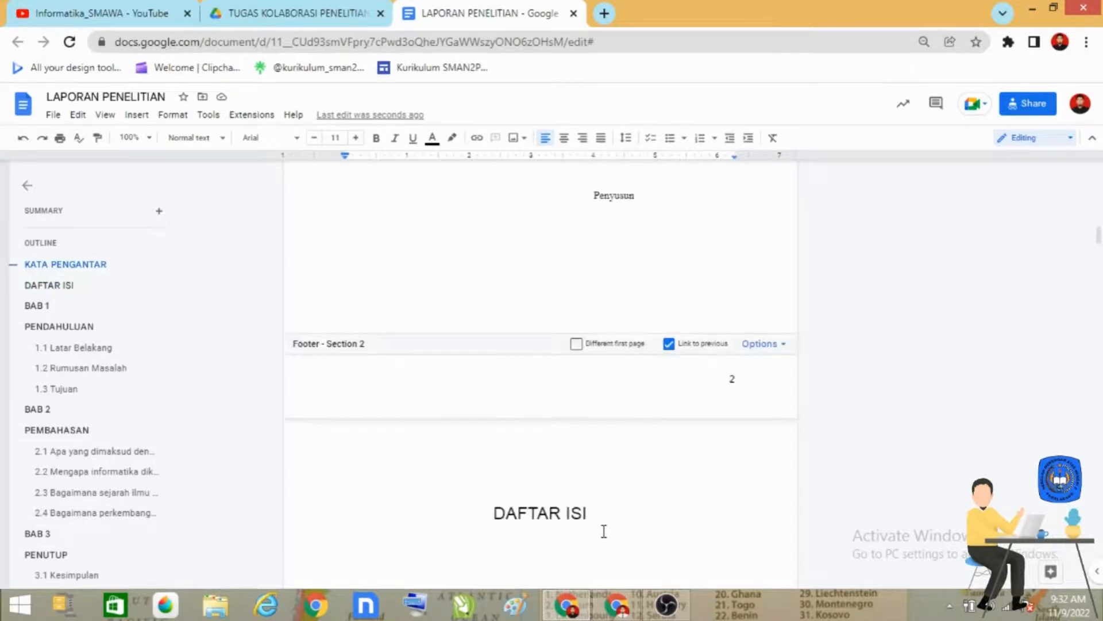
{"action": "scroll", "coordinate": [605, 531], "scroll_direction": "down", "scroll_amount": 5}
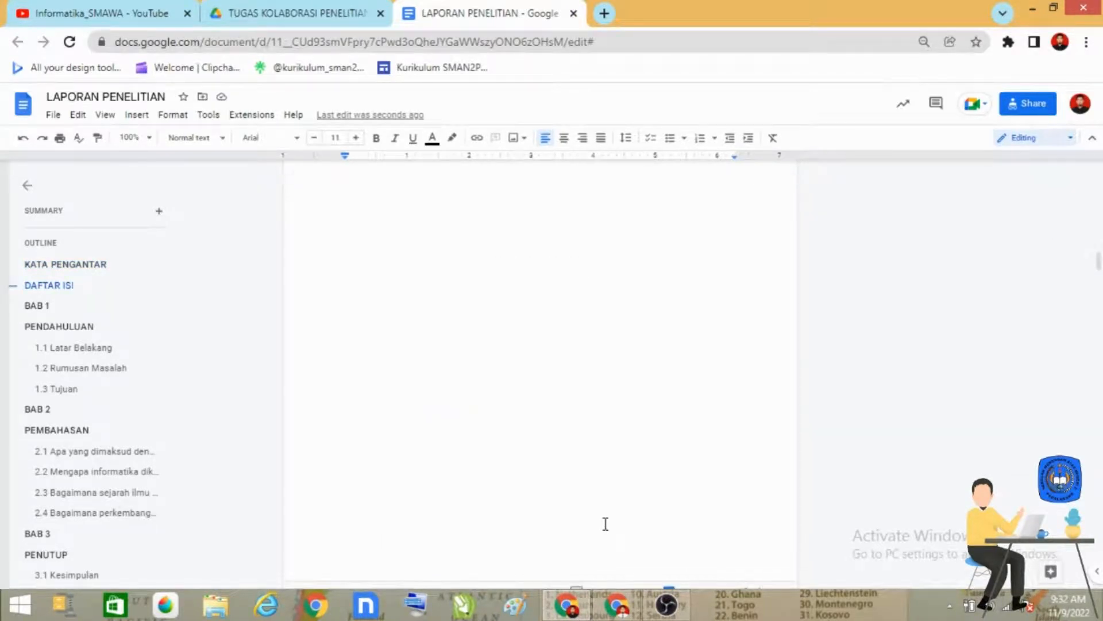
{"action": "scroll", "coordinate": [605, 519], "scroll_direction": "up", "scroll_amount": 8}
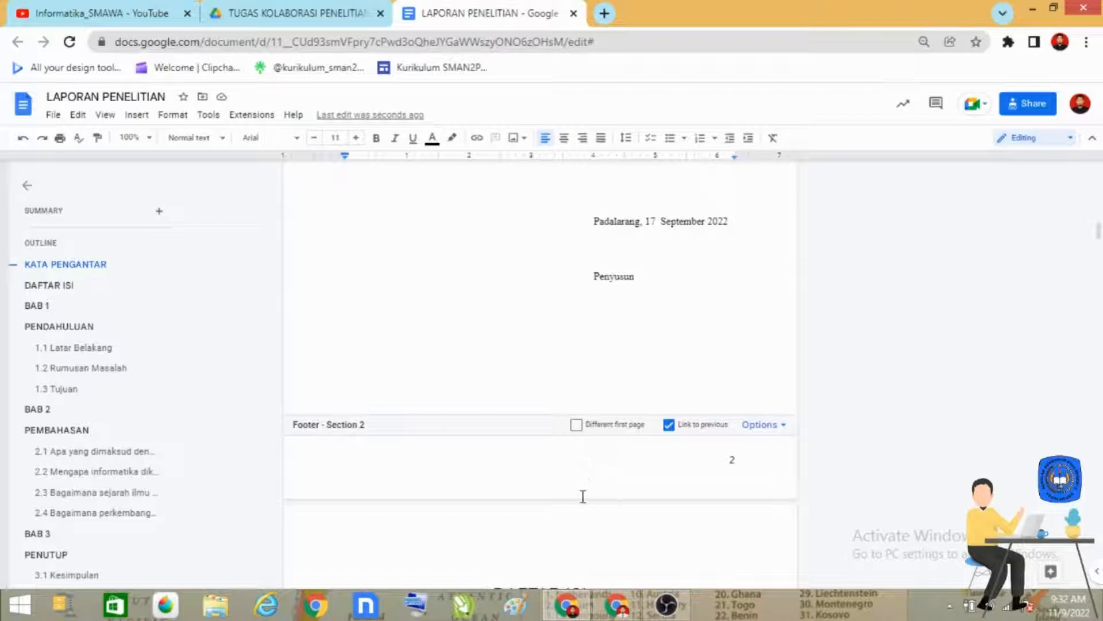
{"action": "scroll", "coordinate": [582, 516], "scroll_direction": "down", "scroll_amount": 5}
{"action": "scroll", "coordinate": [588, 516], "scroll_direction": "up", "scroll_amount": 4}
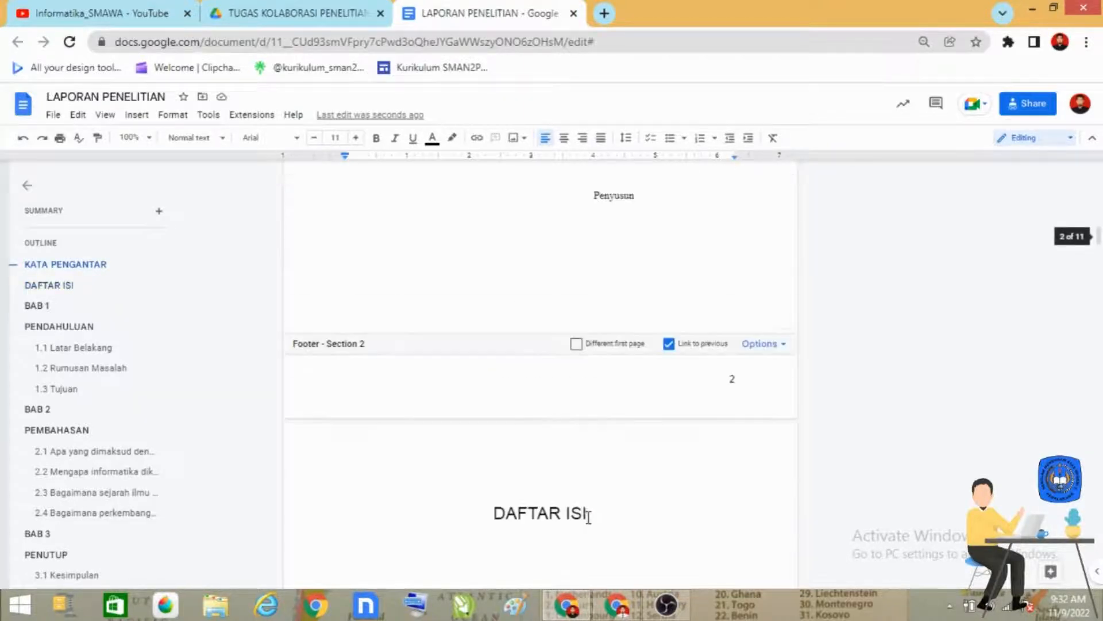
{"action": "scroll", "coordinate": [584, 510], "scroll_direction": "up", "scroll_amount": 4}
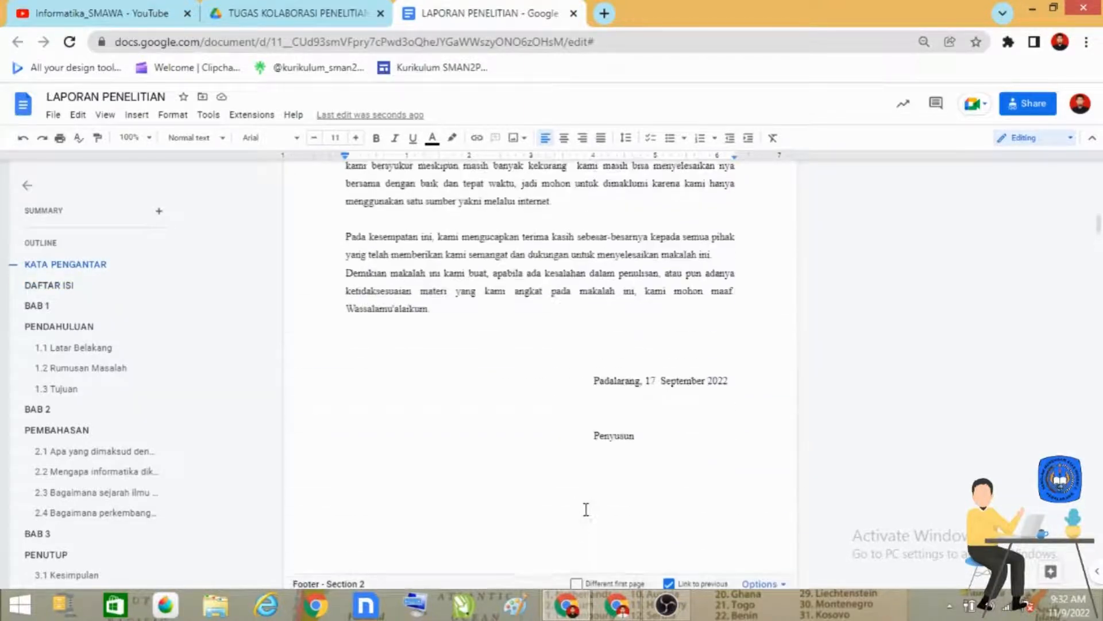
{"action": "scroll", "coordinate": [581, 508], "scroll_direction": "up", "scroll_amount": 5}
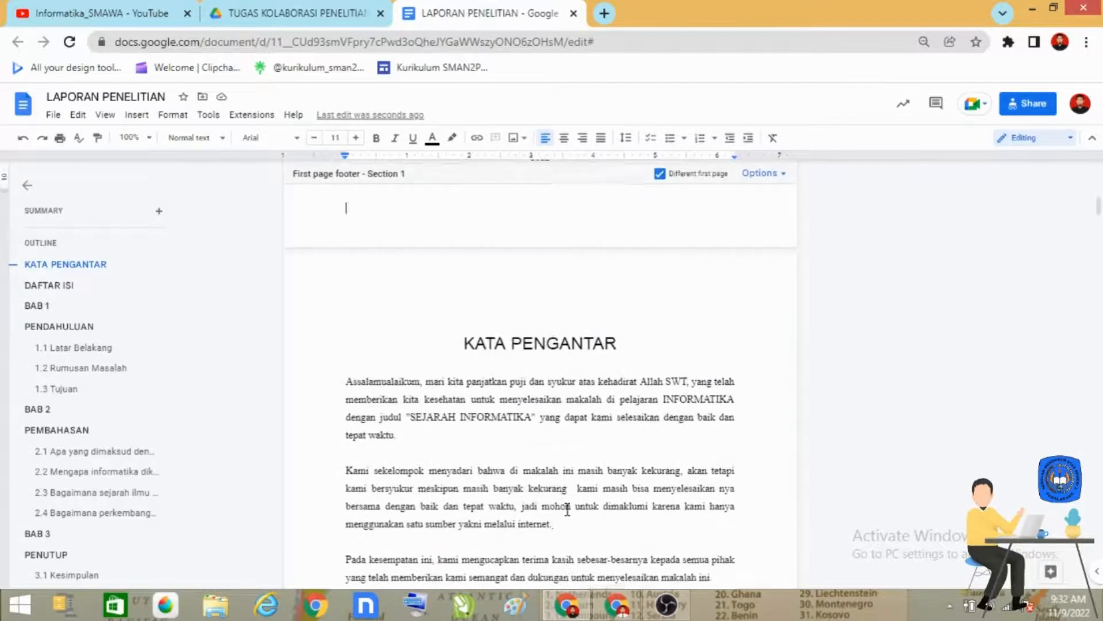
- Enable a different first page for the Section 2 footer on the KATA PENGANTAR page and unlink it from the previous section
{"action": "scroll", "coordinate": [569, 510], "scroll_direction": "down", "scroll_amount": 6}
{"action": "scroll", "coordinate": [565, 511], "scroll_direction": "down", "scroll_amount": 3}
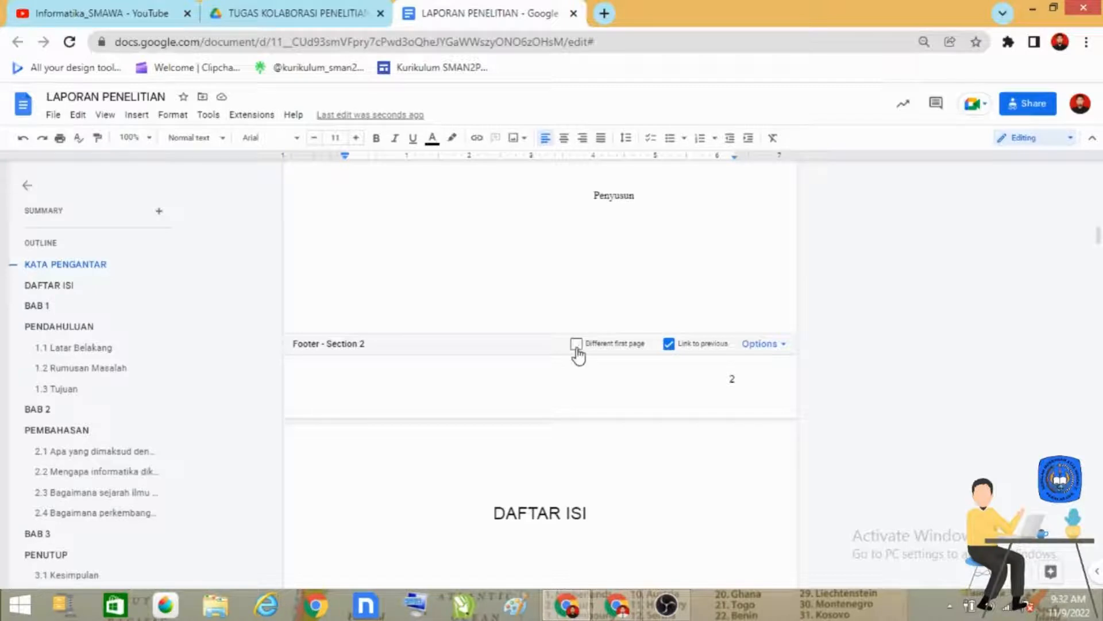
{"action": "left_click", "coordinate": [669, 345]}
{"action": "left_click", "coordinate": [576, 344]}
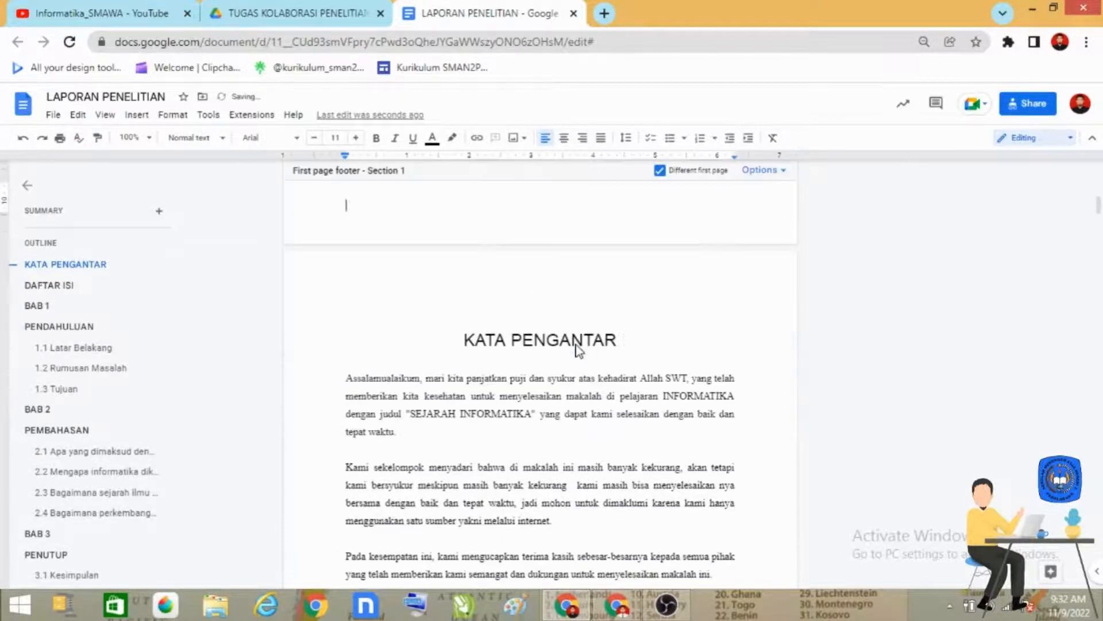
{"action": "scroll", "coordinate": [618, 411], "scroll_direction": "up", "scroll_amount": 7}
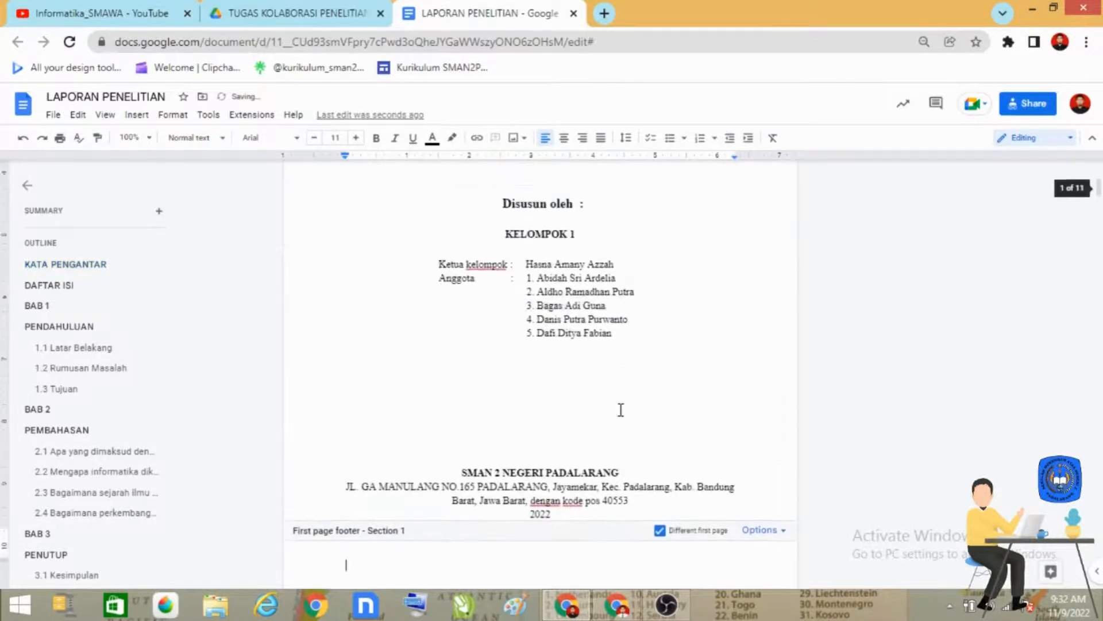
{"action": "scroll", "coordinate": [619, 412], "scroll_direction": "down", "scroll_amount": 10}
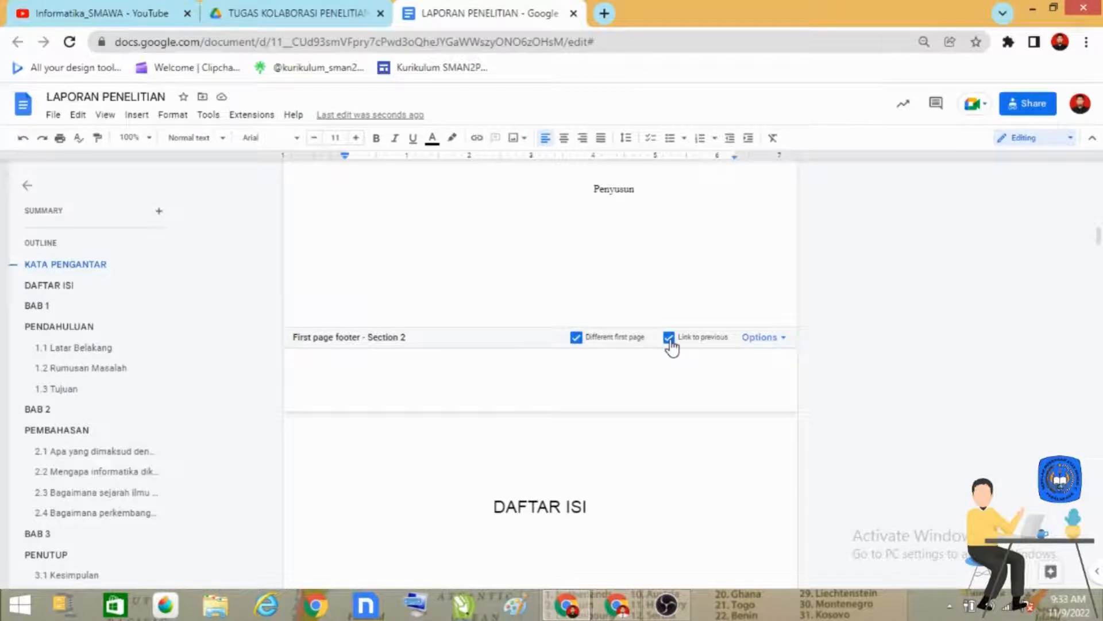
{"action": "left_click", "coordinate": [670, 339]}
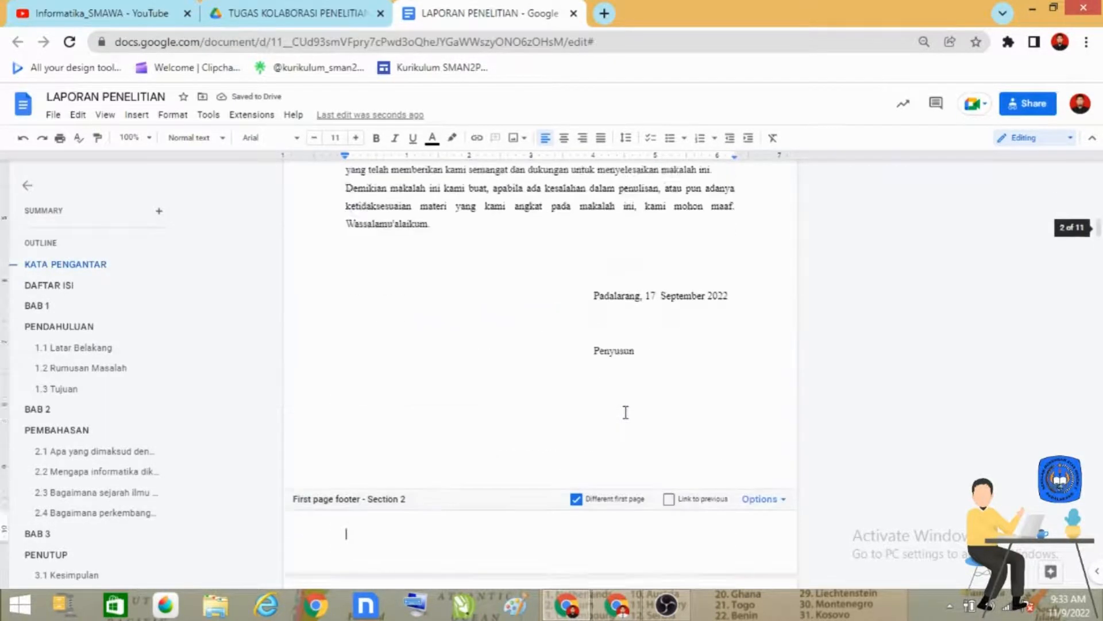
- Enter the Roman numeral i in the Section 2 first-page footer on the KATA PENGANTAR page and center it
{"action": "scroll", "coordinate": [625, 412], "scroll_direction": "down", "scroll_amount": 3}
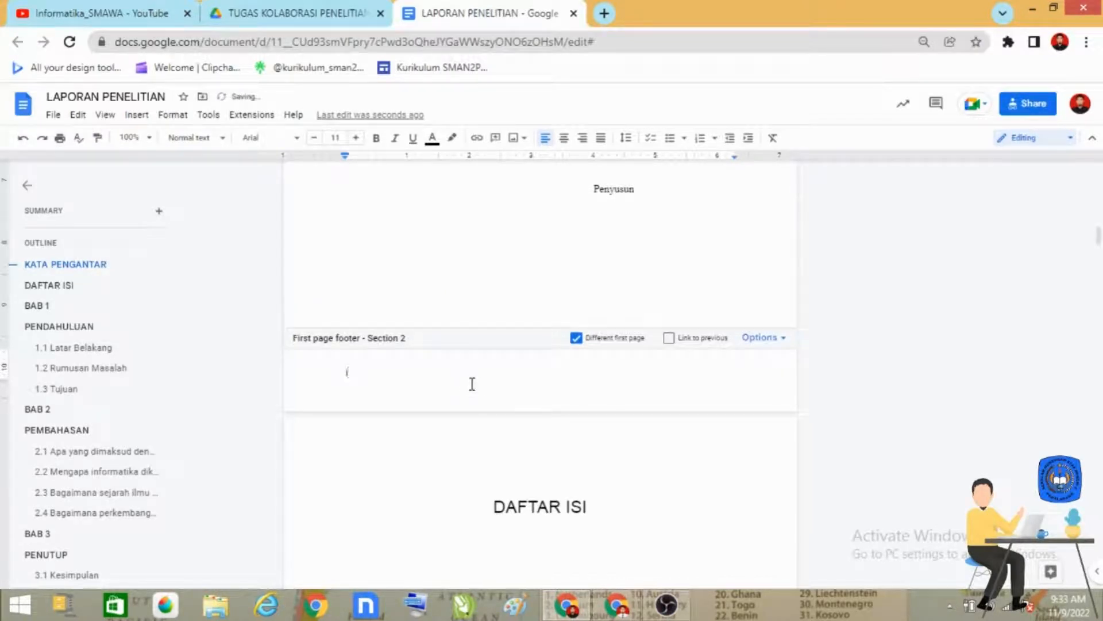
{"action": "type", "text": "("}
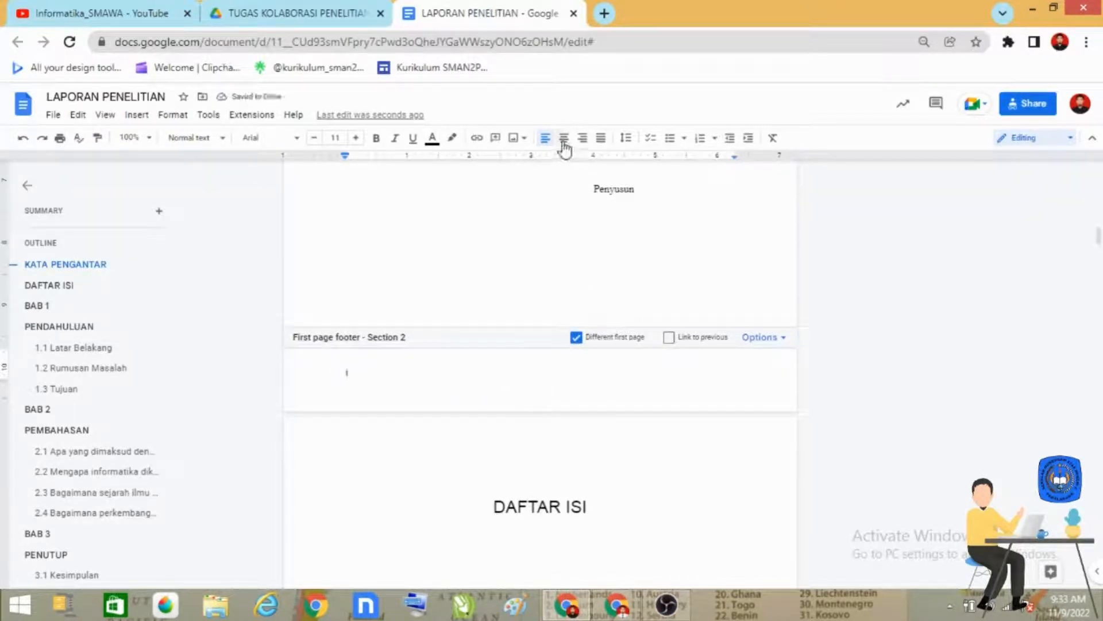
{"action": "left_click", "coordinate": [565, 139]}
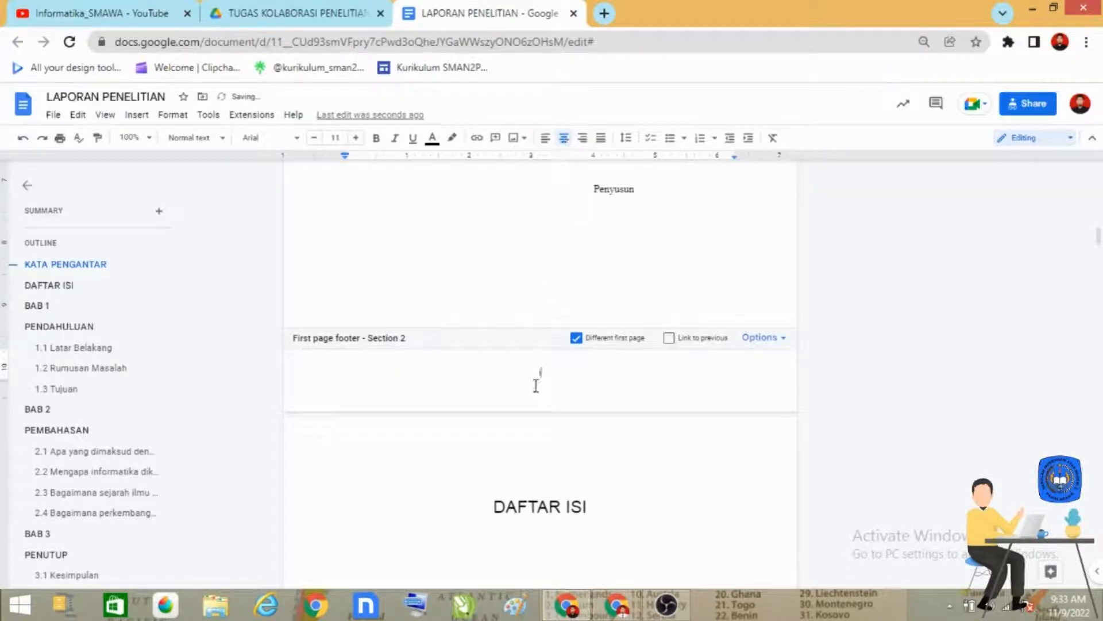
- Enable a different first page for the Section 3 footer on the DAFTAR ISI page and unlink it from the previous section
{"action": "scroll", "coordinate": [624, 484], "scroll_direction": "down", "scroll_amount": 9}
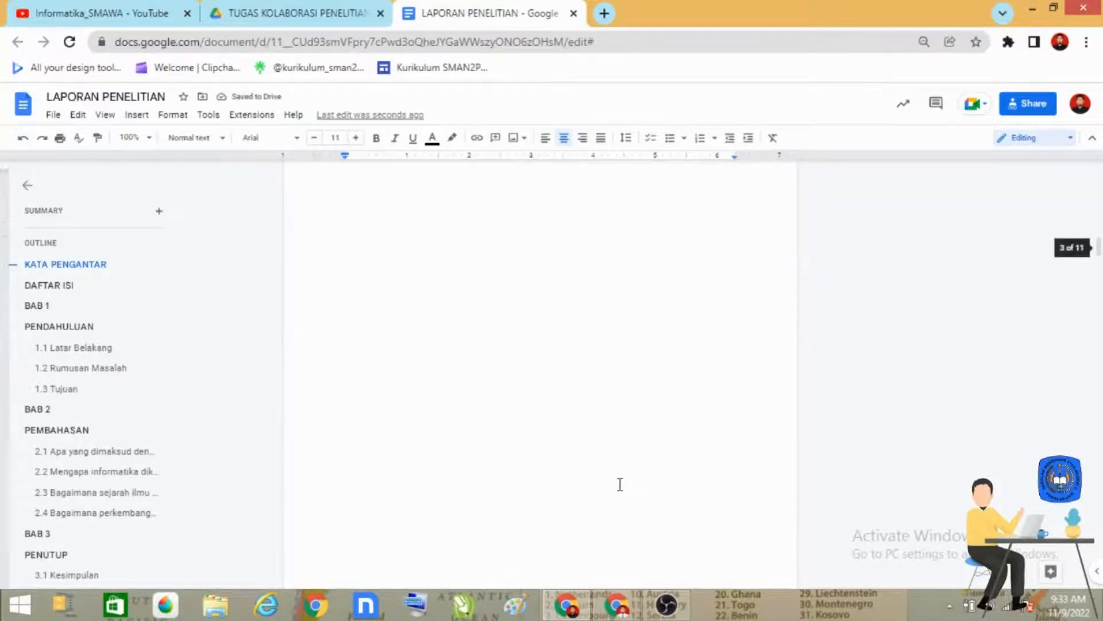
{"action": "left_click", "coordinate": [546, 472]}
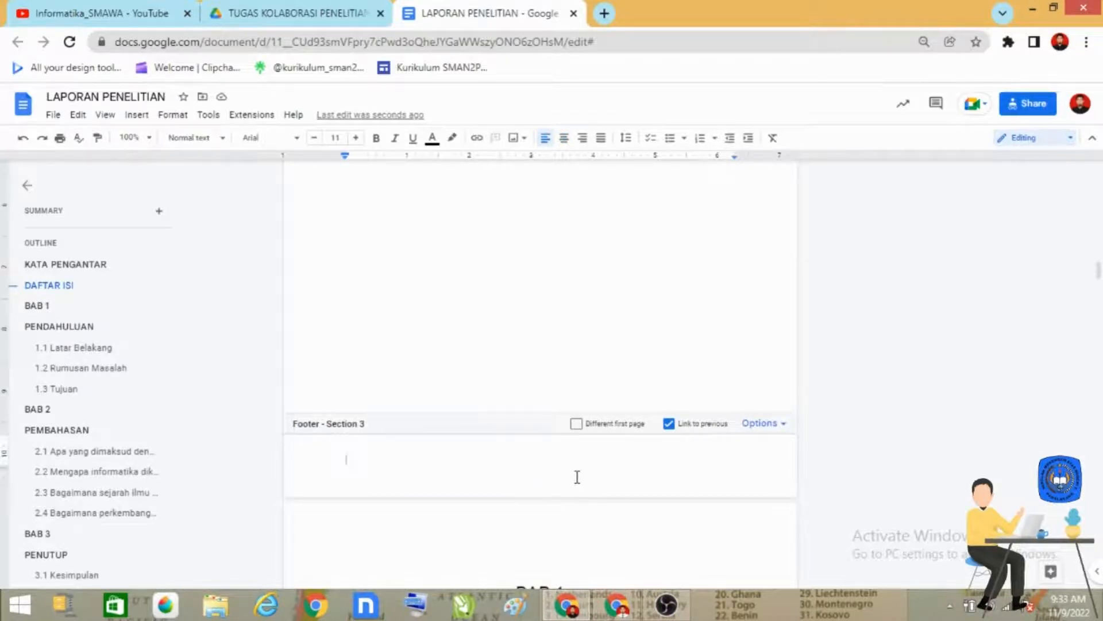
{"action": "left_click", "coordinate": [576, 424]}
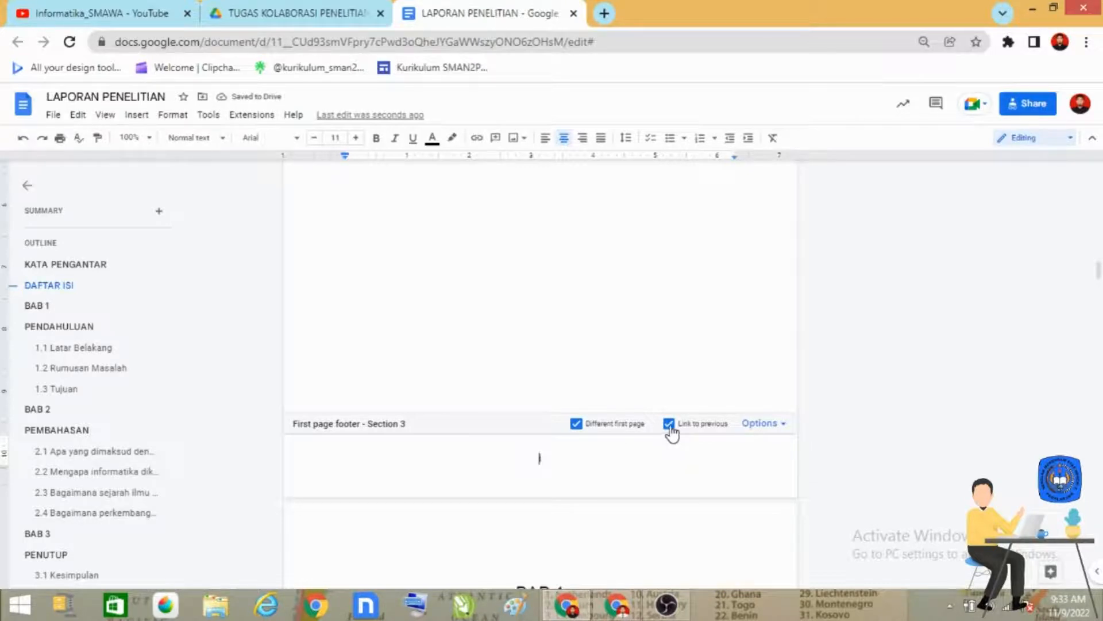
{"action": "left_click", "coordinate": [669, 423]}
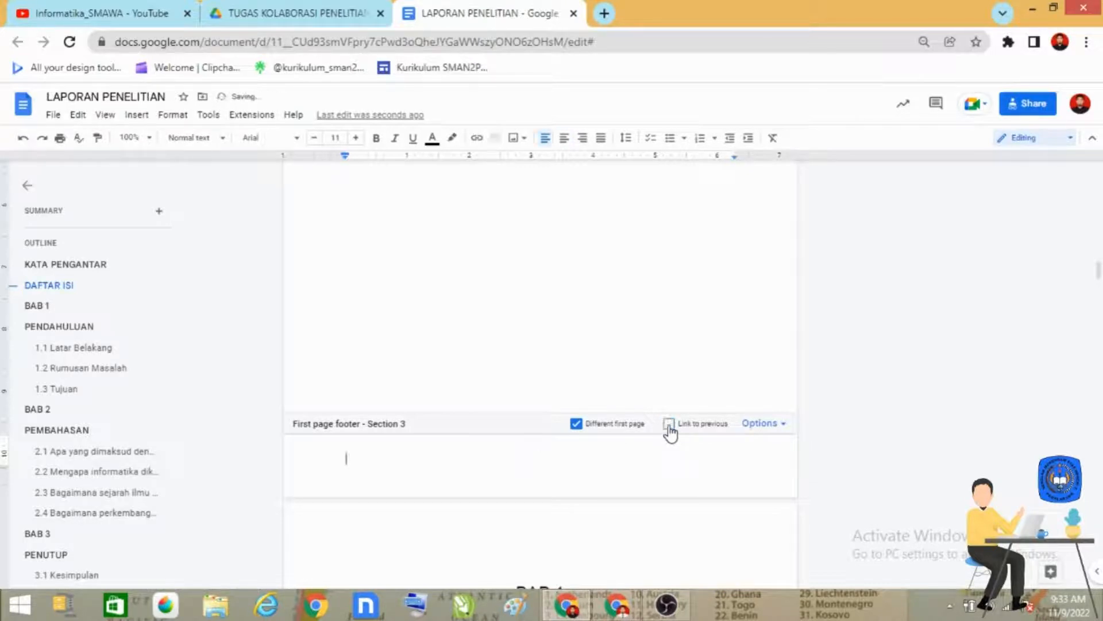
{"action": "key", "text": "Escape"}
- Enter the Roman numeral ii in the Section 3 first-page footer on the DAFTAR ISI page and center it
{"action": "scroll", "coordinate": [497, 442], "scroll_direction": "up", "scroll_amount": 7}
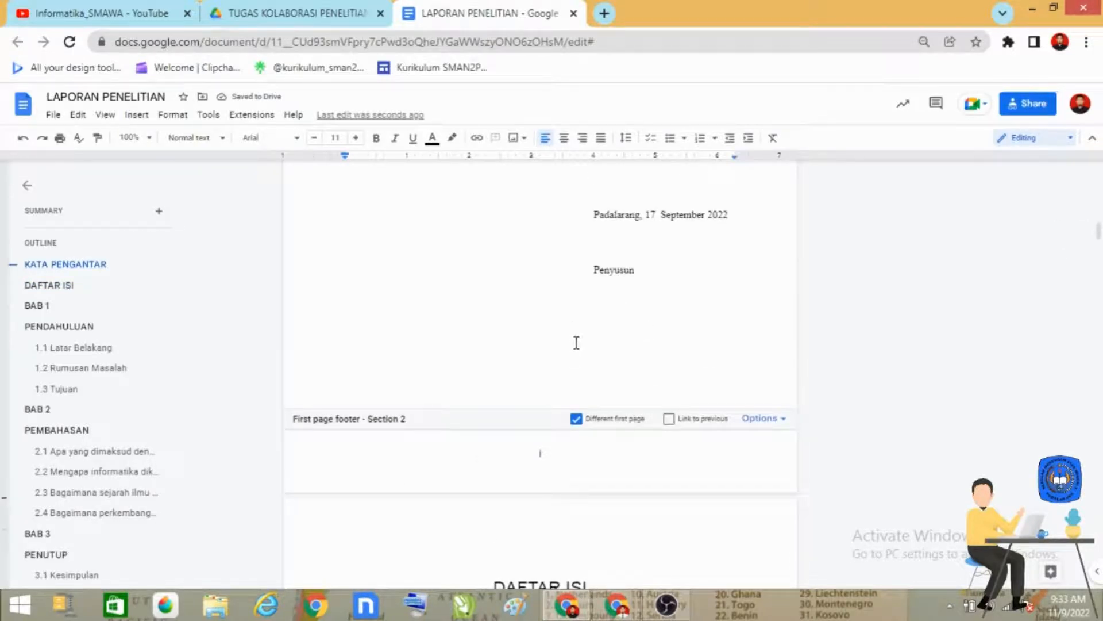
{"action": "scroll", "coordinate": [576, 342], "scroll_direction": "down", "scroll_amount": 10}
{"action": "scroll", "coordinate": [598, 408], "scroll_direction": "up", "scroll_amount": 6}
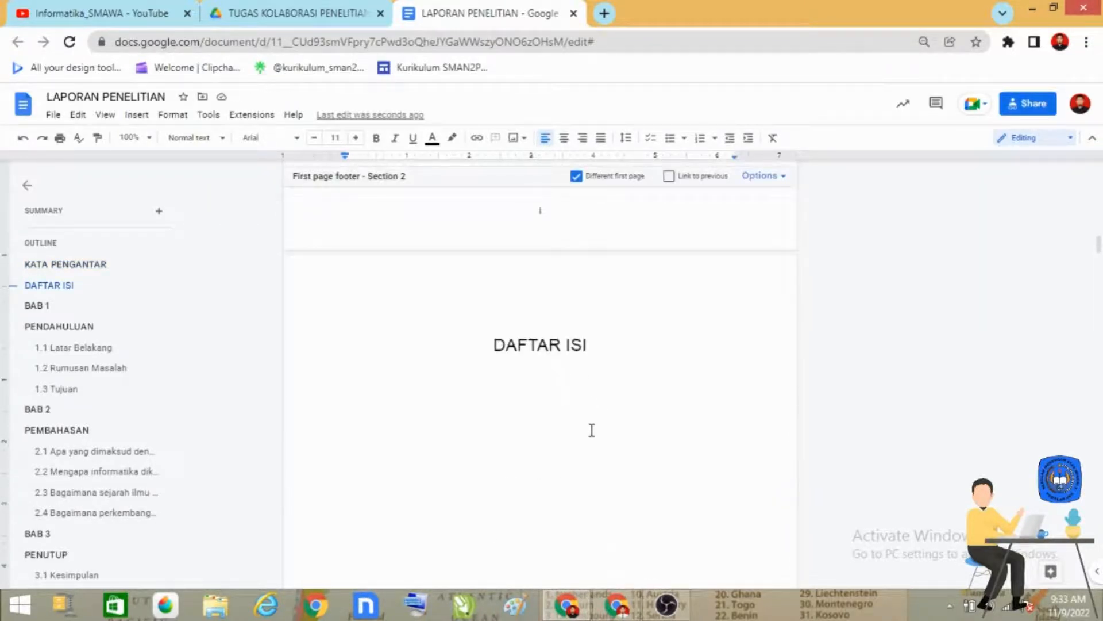
{"action": "scroll", "coordinate": [598, 449], "scroll_direction": "down", "scroll_amount": 6}
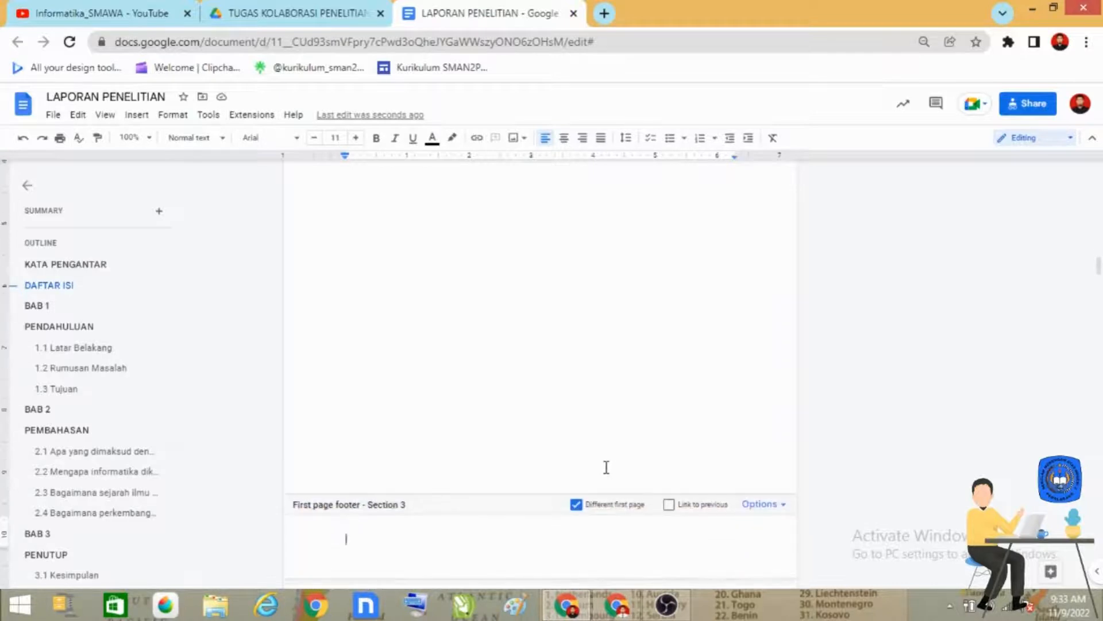
{"action": "scroll", "coordinate": [603, 466], "scroll_direction": "down", "scroll_amount": 3}
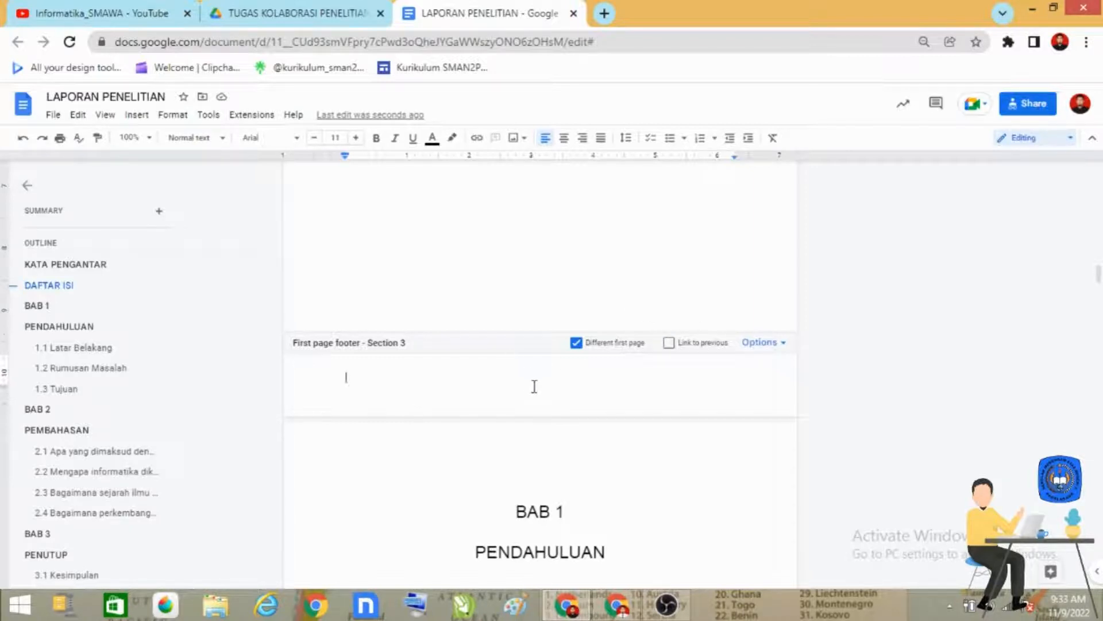
{"action": "scroll", "coordinate": [526, 387], "scroll_direction": "up", "scroll_amount": 1}
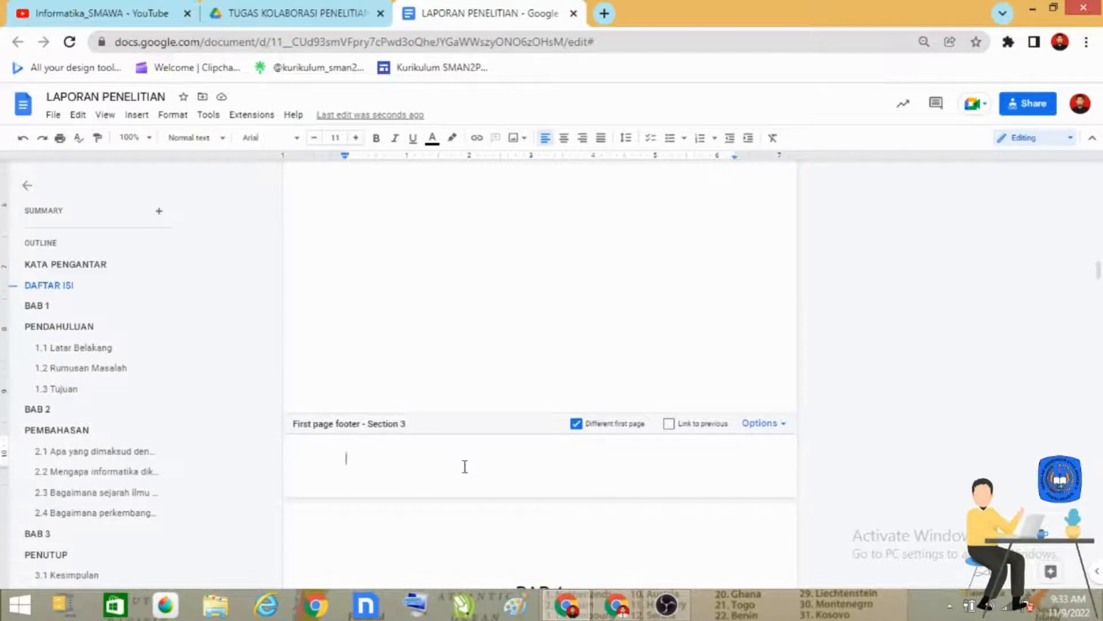
{"action": "type", "text": "4"}
{"action": "left_click", "coordinate": [563, 139]}
- Examine the footers from the DAFTAR ISI page through BAB 1, including the options available for the Section 4 footer
{"action": "scroll", "coordinate": [604, 469], "scroll_direction": "up", "scroll_amount": 2}
{"action": "scroll", "coordinate": [604, 470], "scroll_direction": "up", "scroll_amount": 6}
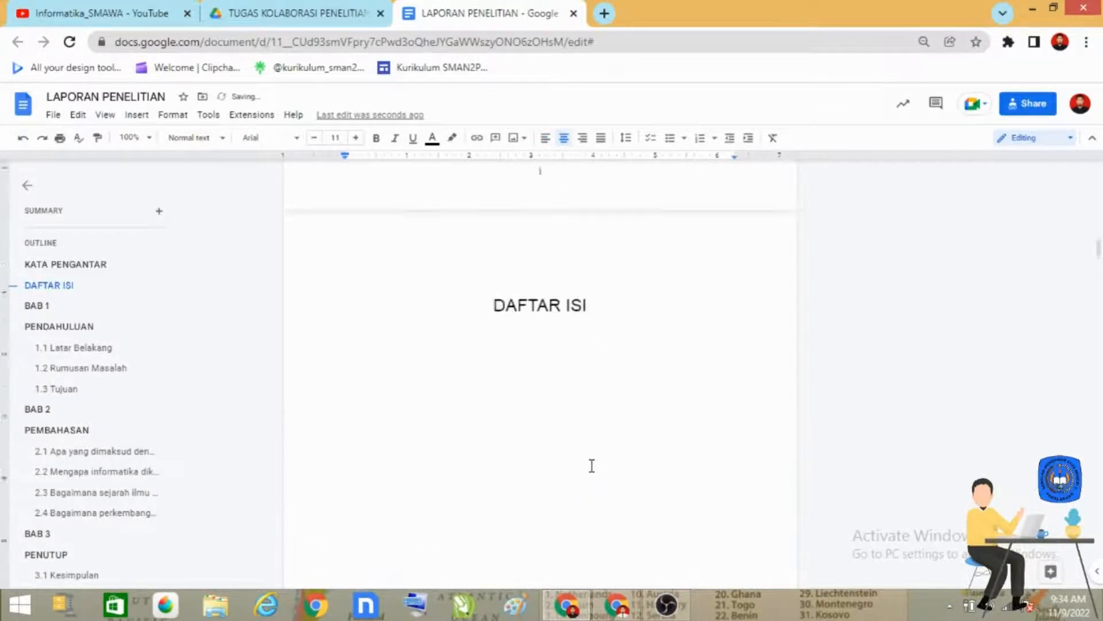
{"action": "scroll", "coordinate": [557, 374], "scroll_direction": "down", "scroll_amount": 12}
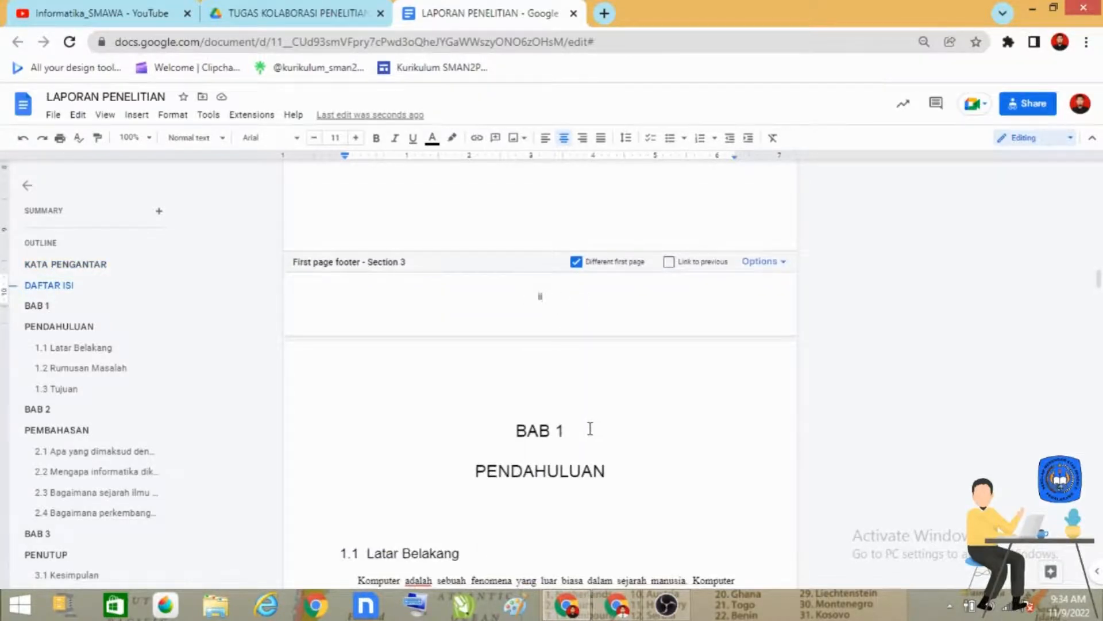
{"action": "scroll", "coordinate": [591, 429], "scroll_direction": "down", "scroll_amount": 3}
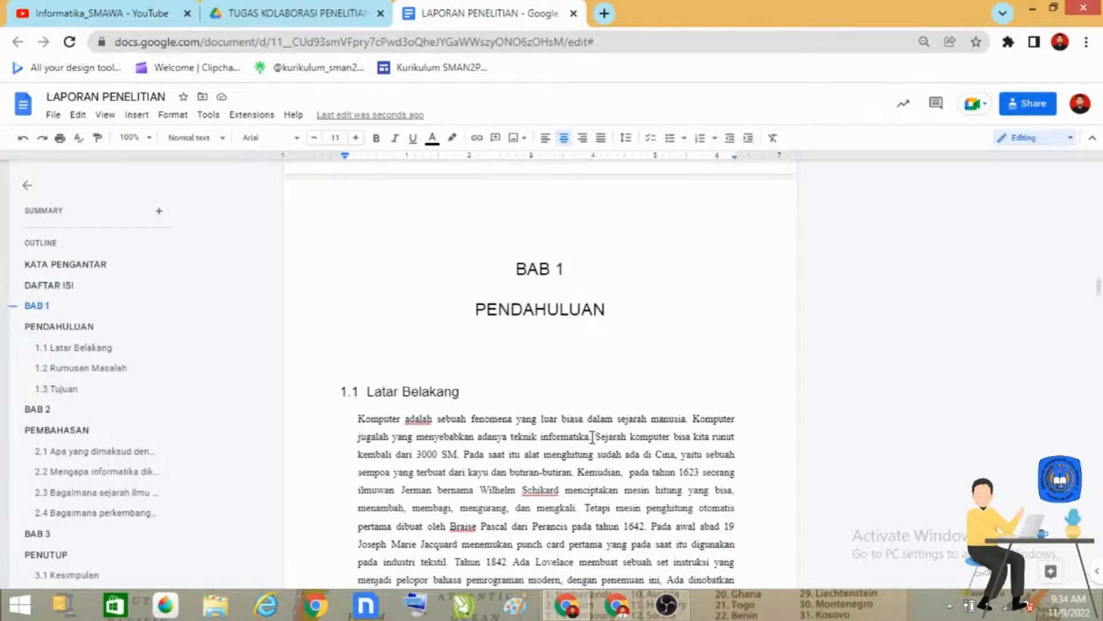
{"action": "scroll", "coordinate": [619, 383], "scroll_direction": "down", "scroll_amount": 10}
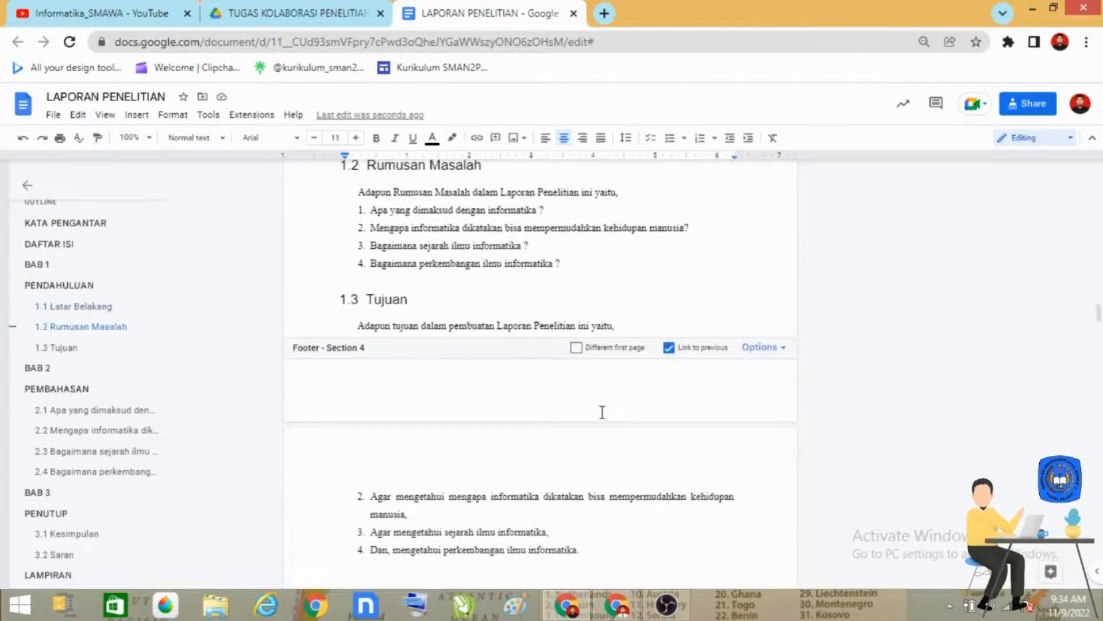
{"action": "left_click", "coordinate": [513, 391]}
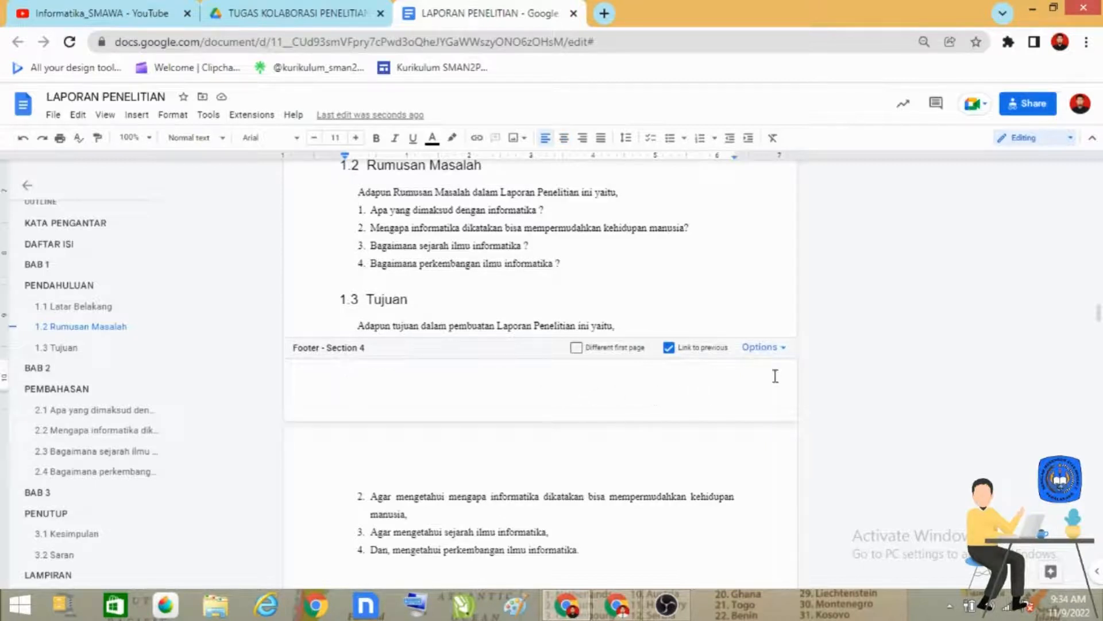
{"action": "left_click", "coordinate": [779, 352]}
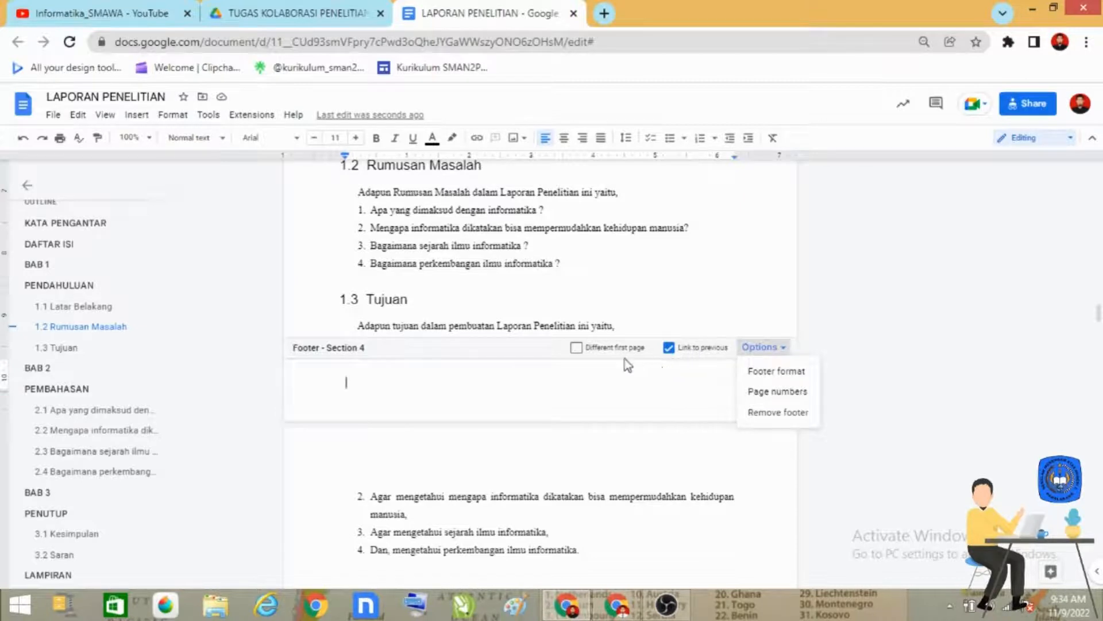
{"action": "left_click", "coordinate": [544, 374]}
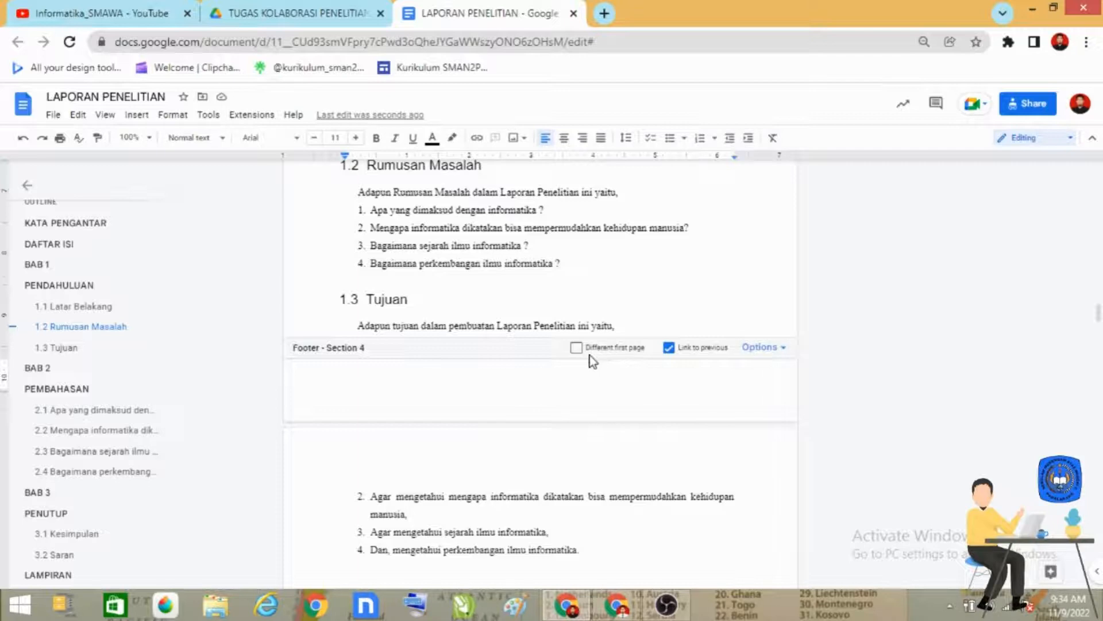
{"action": "scroll", "coordinate": [569, 403], "scroll_direction": "up", "scroll_amount": 7}
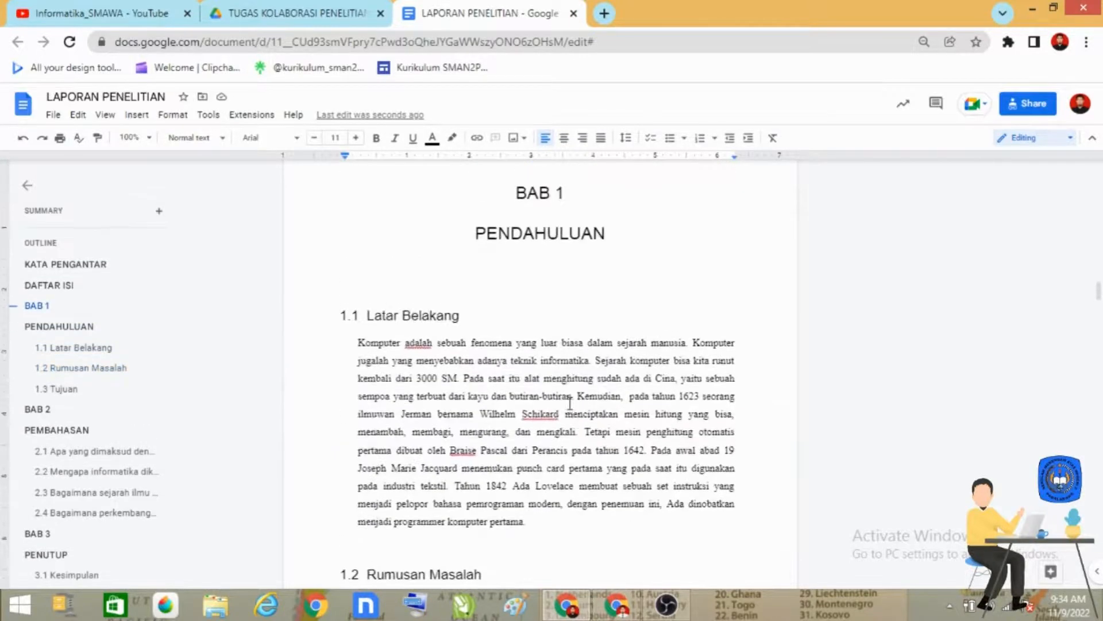
{"action": "scroll", "coordinate": [570, 404], "scroll_direction": "up", "scroll_amount": 5}
{"action": "scroll", "coordinate": [571, 287], "scroll_direction": "down", "scroll_amount": 8}
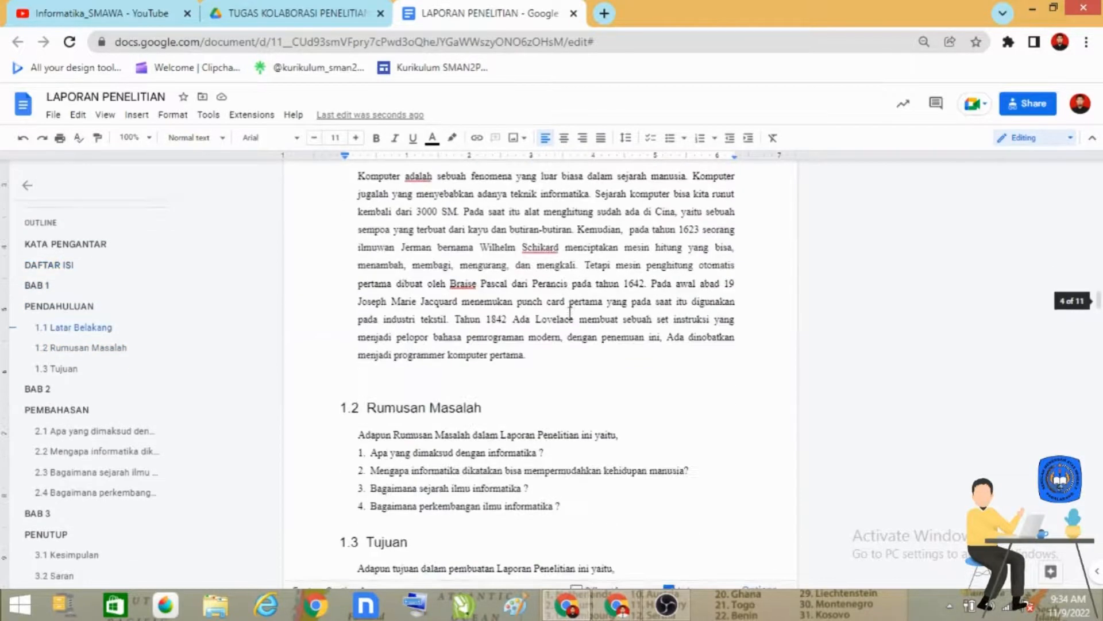
{"action": "scroll", "coordinate": [571, 314], "scroll_direction": "down", "scroll_amount": 4}
{"action": "scroll", "coordinate": [564, 322], "scroll_direction": "up", "scroll_amount": 11}
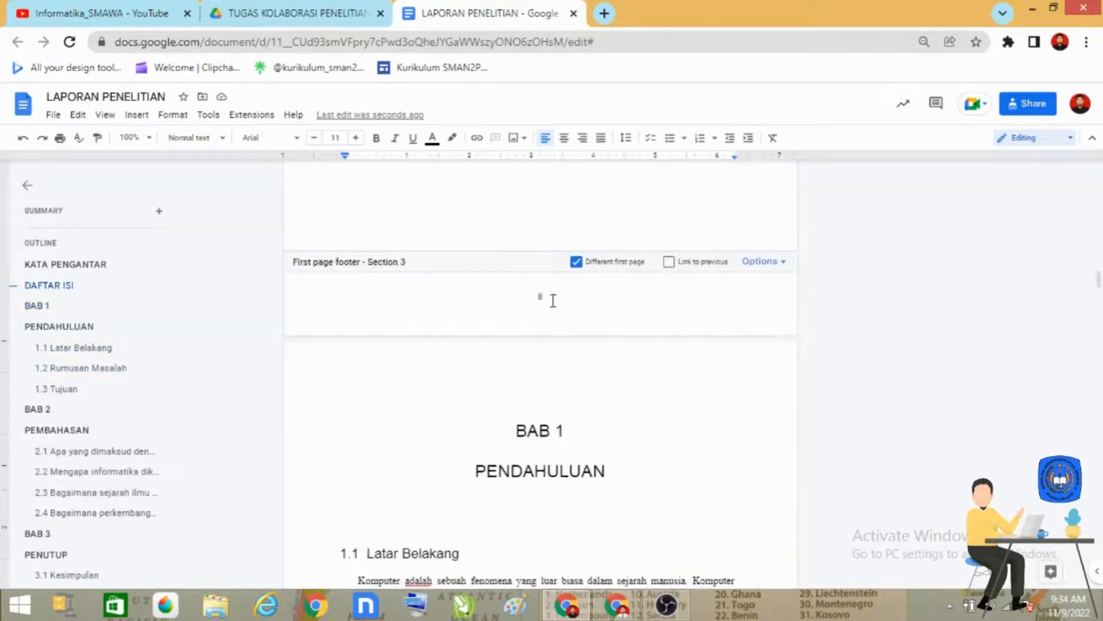
{"action": "scroll", "coordinate": [566, 322], "scroll_direction": "down", "scroll_amount": 6}
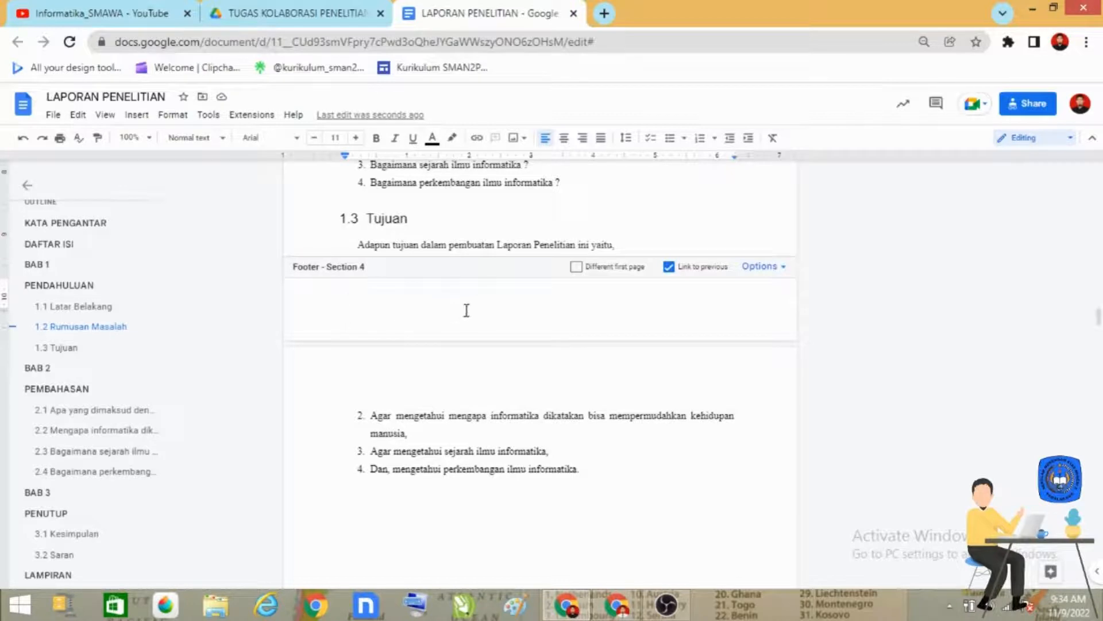
- Enable a different first page for the Section 4 footer on the BAB 1 page and unlink it from the previous section
{"action": "scroll", "coordinate": [603, 368], "scroll_direction": "up", "scroll_amount": 3}
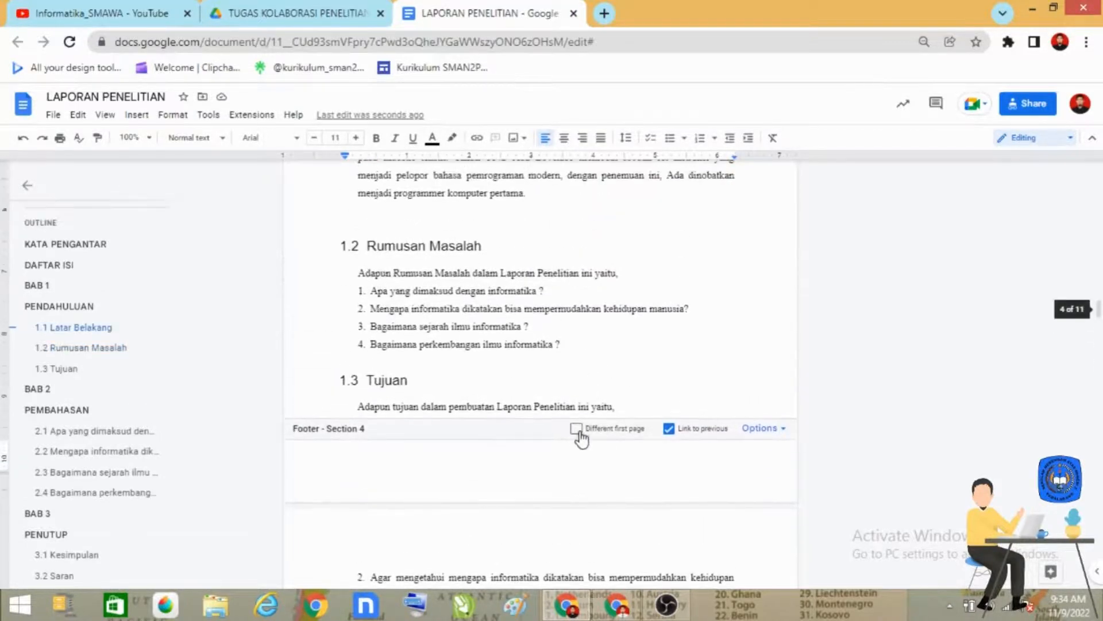
{"action": "left_click", "coordinate": [577, 430]}
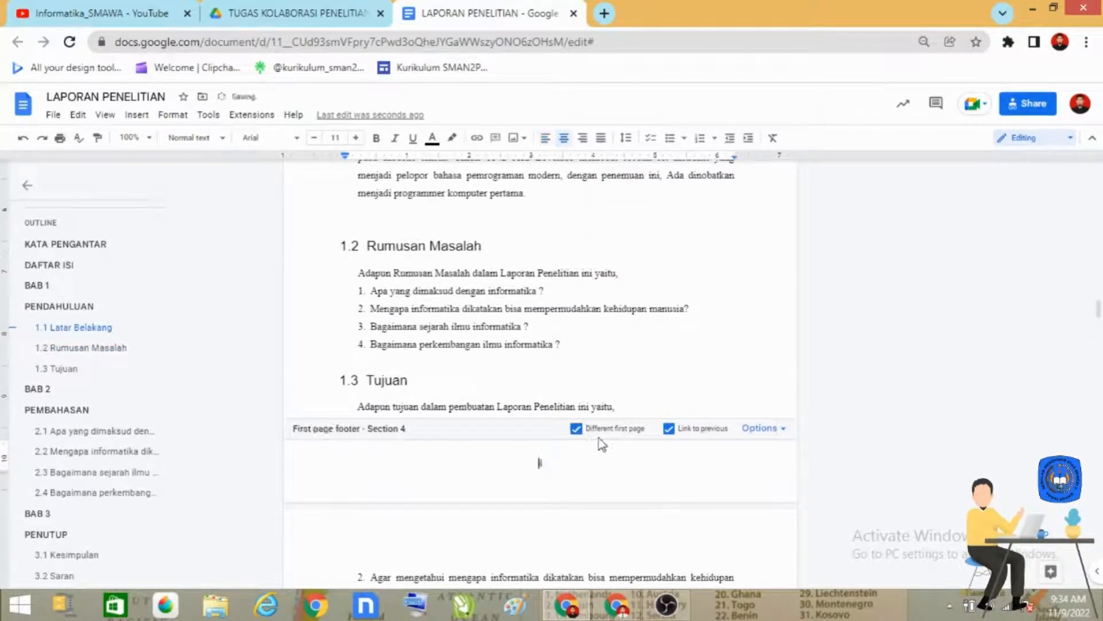
{"action": "left_click", "coordinate": [670, 430]}
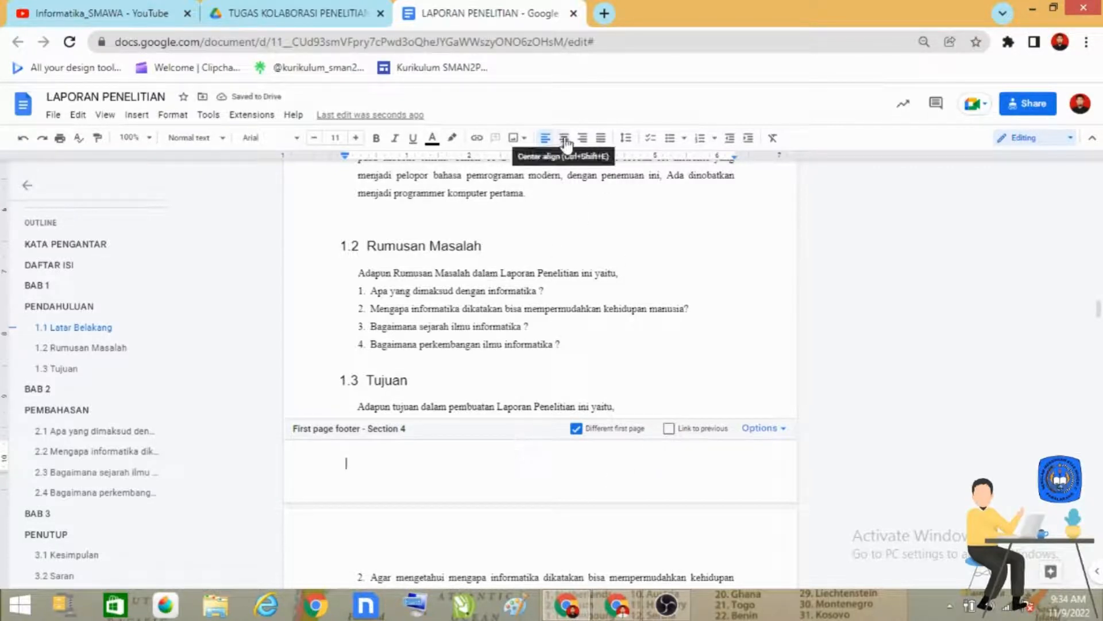
- Add footer page numbers to Section 4 starting at 1, shown on its first page, and right-align the number
{"action": "left_click", "coordinate": [778, 438]}
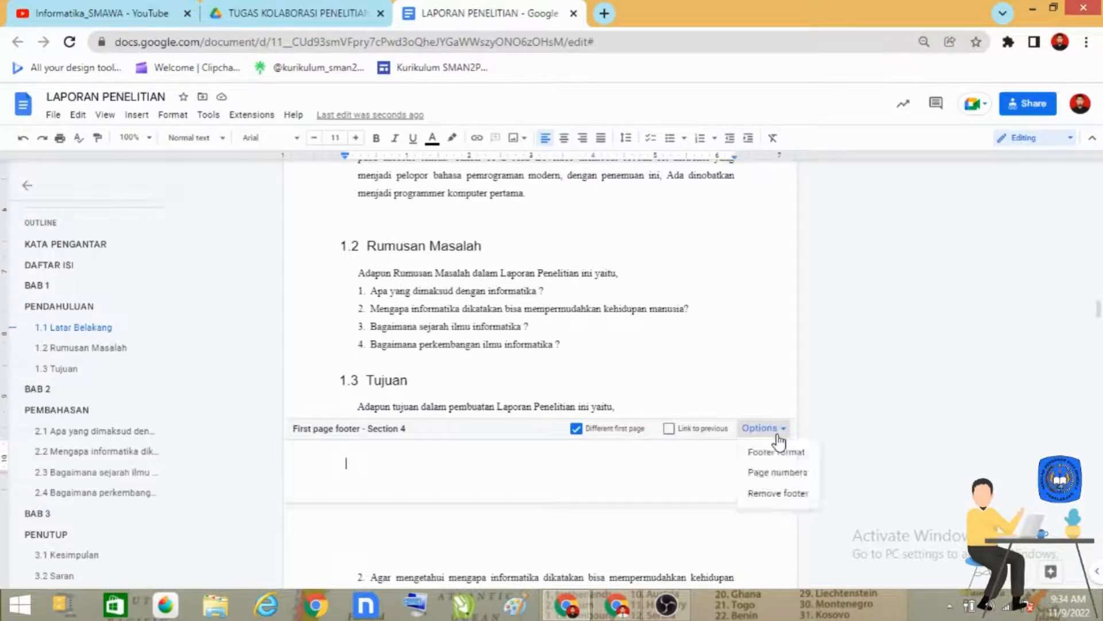
{"action": "left_click", "coordinate": [779, 475]}
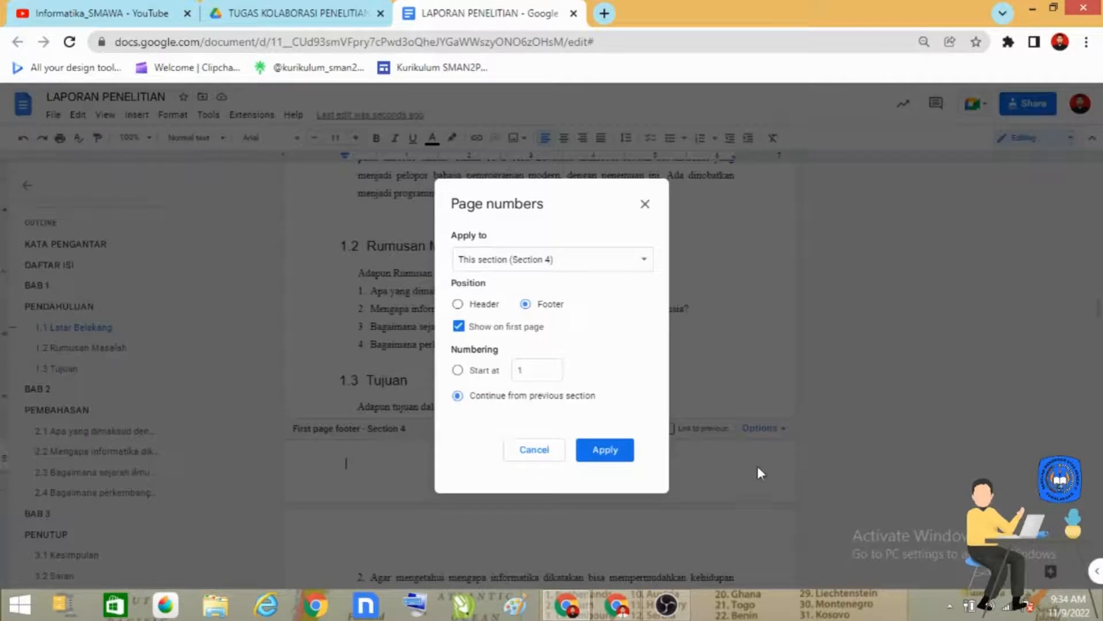
{"action": "left_click", "coordinate": [465, 372]}
{"action": "left_click", "coordinate": [541, 371]}
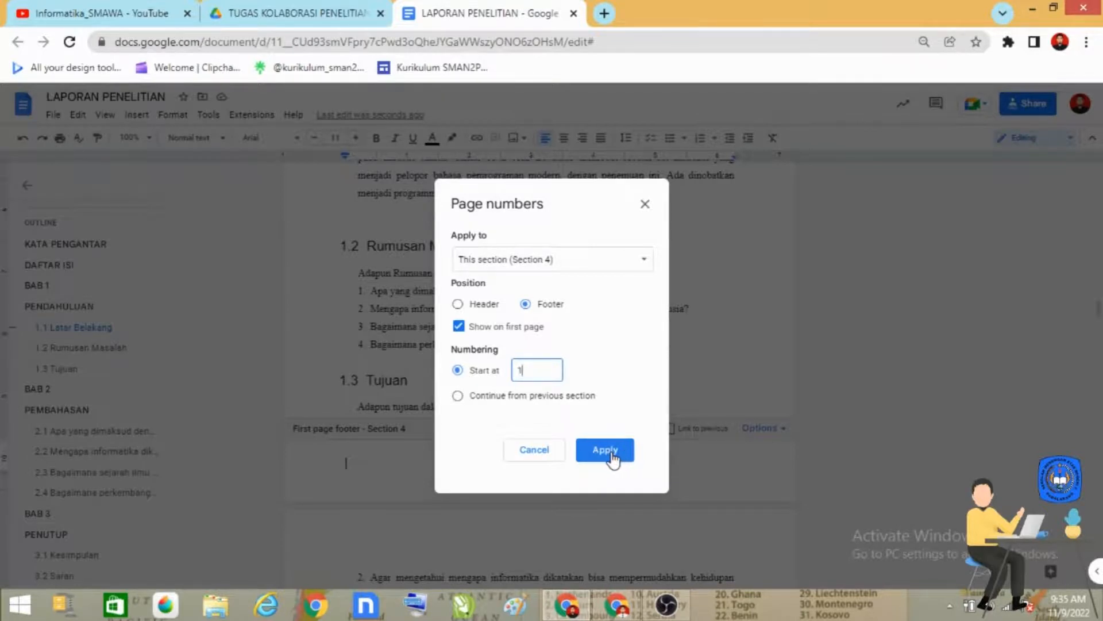
{"action": "left_click", "coordinate": [610, 456]}
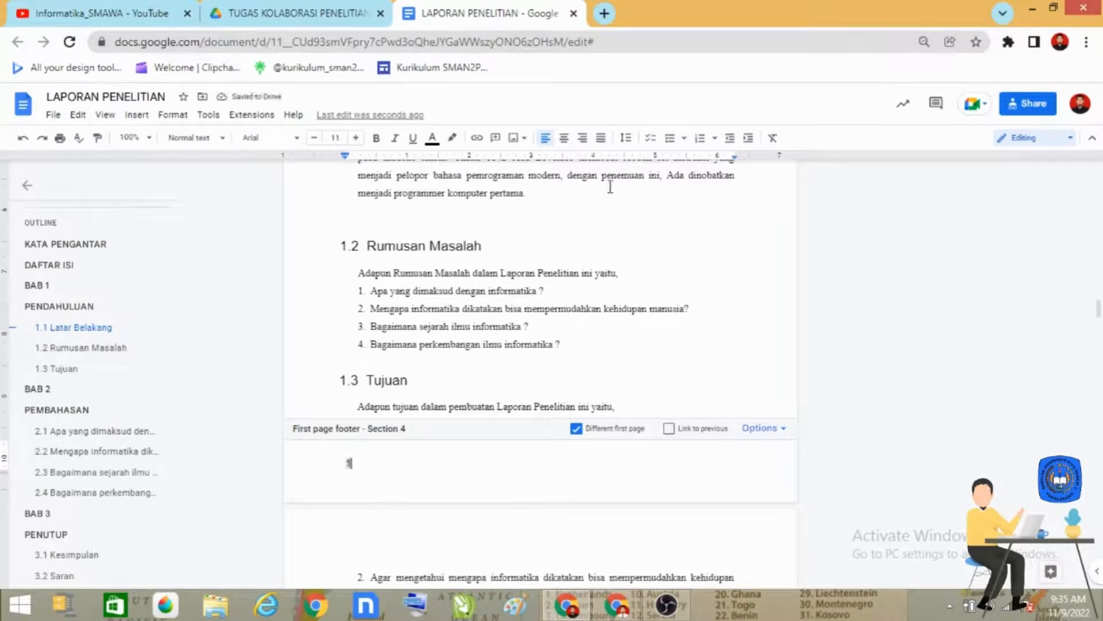
{"action": "left_click", "coordinate": [580, 142]}
- Check the footer page numbering on the pages from BAB 1 through BAB 2
{"action": "scroll", "coordinate": [613, 451], "scroll_direction": "down", "scroll_amount": 6}
{"action": "scroll", "coordinate": [615, 449], "scroll_direction": "down", "scroll_amount": 5}
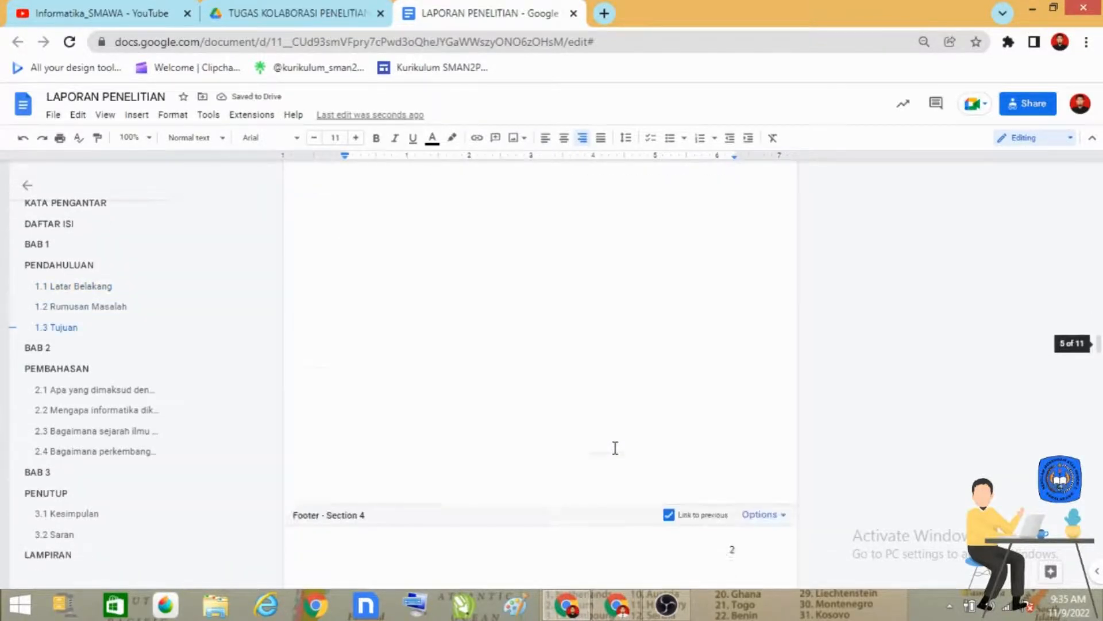
{"action": "scroll", "coordinate": [736, 427], "scroll_direction": "down", "scroll_amount": 13}
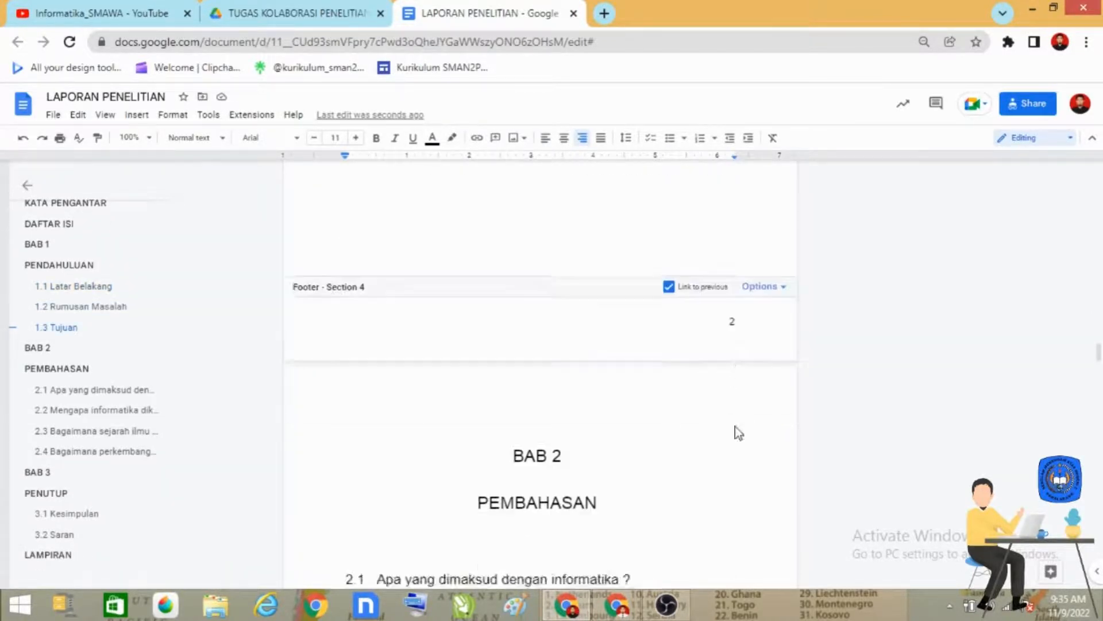
{"action": "scroll", "coordinate": [734, 416], "scroll_direction": "down", "scroll_amount": 15}
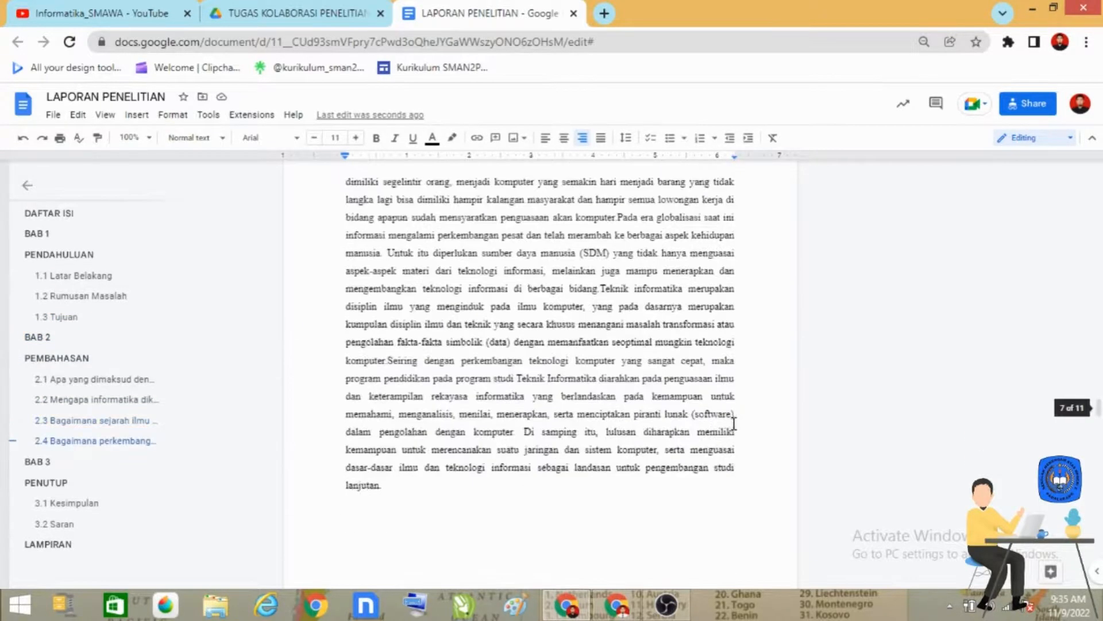
{"action": "scroll", "coordinate": [733, 429], "scroll_direction": "up", "scroll_amount": 20}
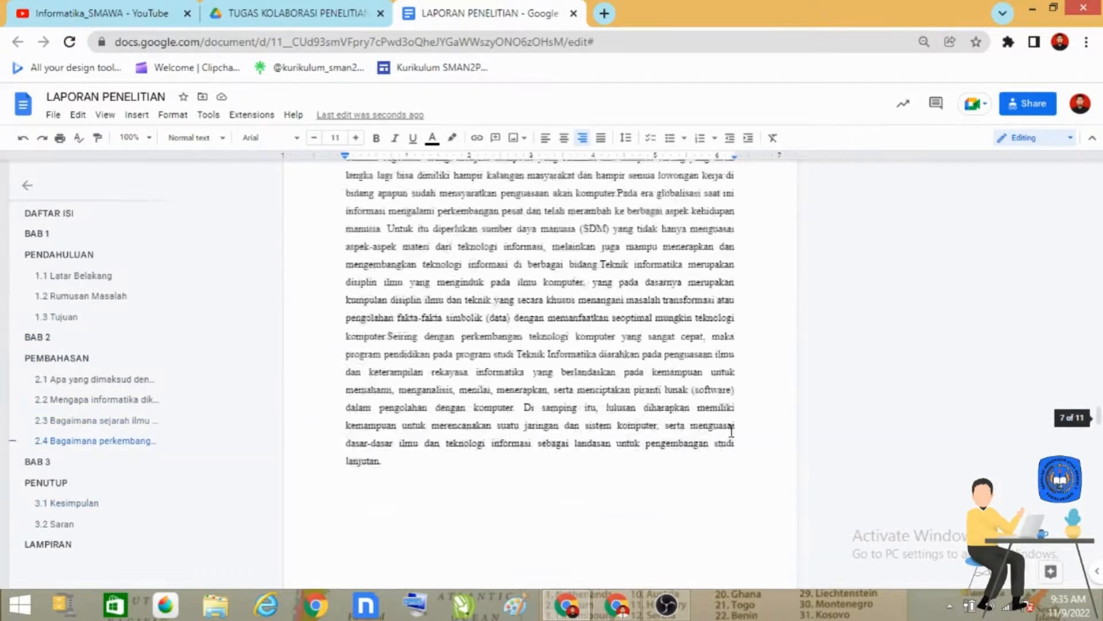
{"action": "scroll", "coordinate": [723, 447], "scroll_direction": "up", "scroll_amount": 20}
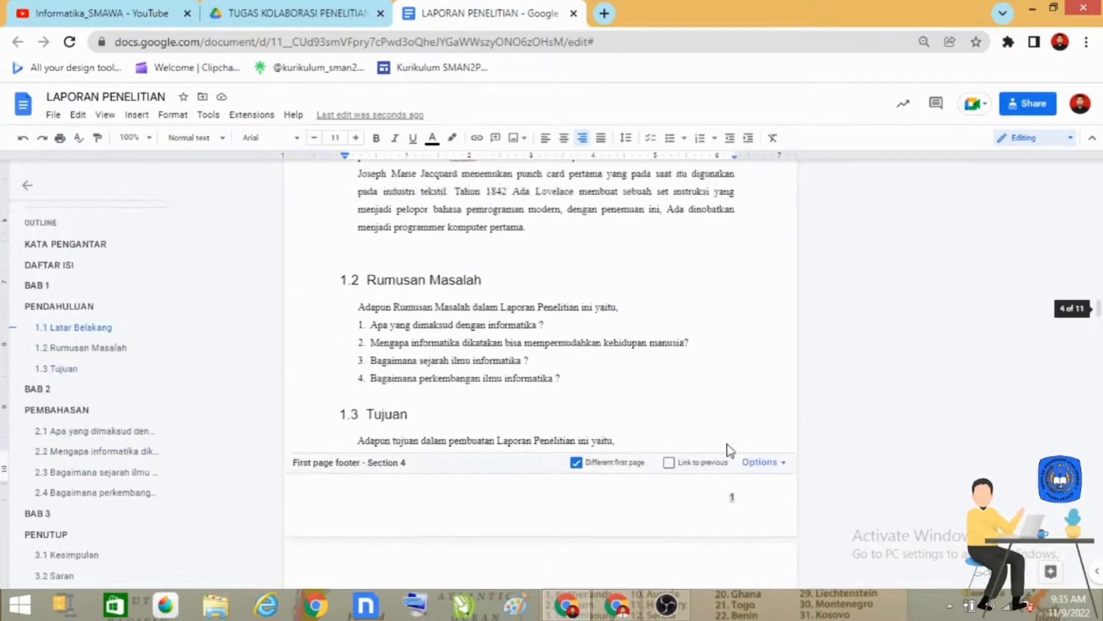
- Review the footer page numbering from the cover through KATA PENGANTAR, DAFTAR ISI and the BAB 1 pages
{"action": "scroll", "coordinate": [726, 451], "scroll_direction": "up", "scroll_amount": 15}
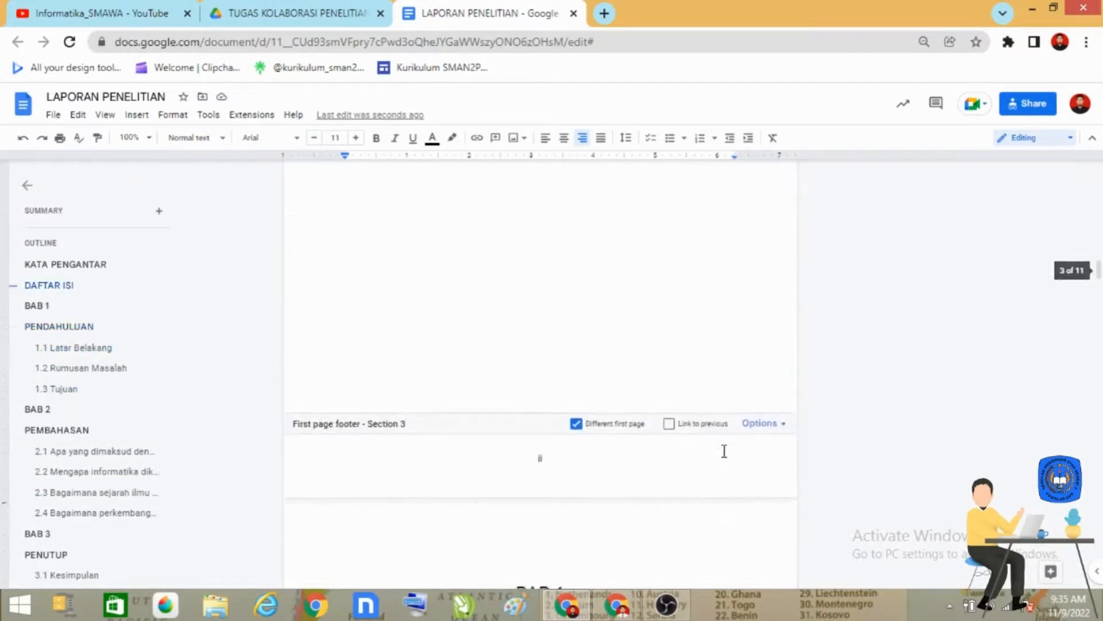
{"action": "scroll", "coordinate": [721, 450], "scroll_direction": "up", "scroll_amount": 10}
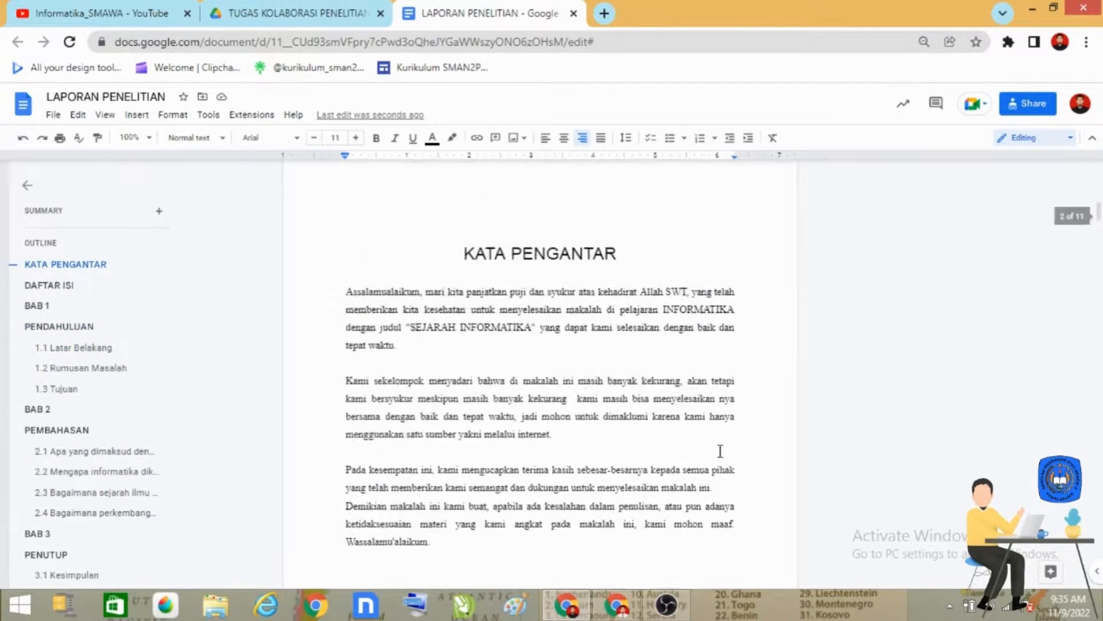
{"action": "scroll", "coordinate": [721, 451], "scroll_direction": "down", "scroll_amount": 3}
{"action": "scroll", "coordinate": [720, 451], "scroll_direction": "down", "scroll_amount": 10}
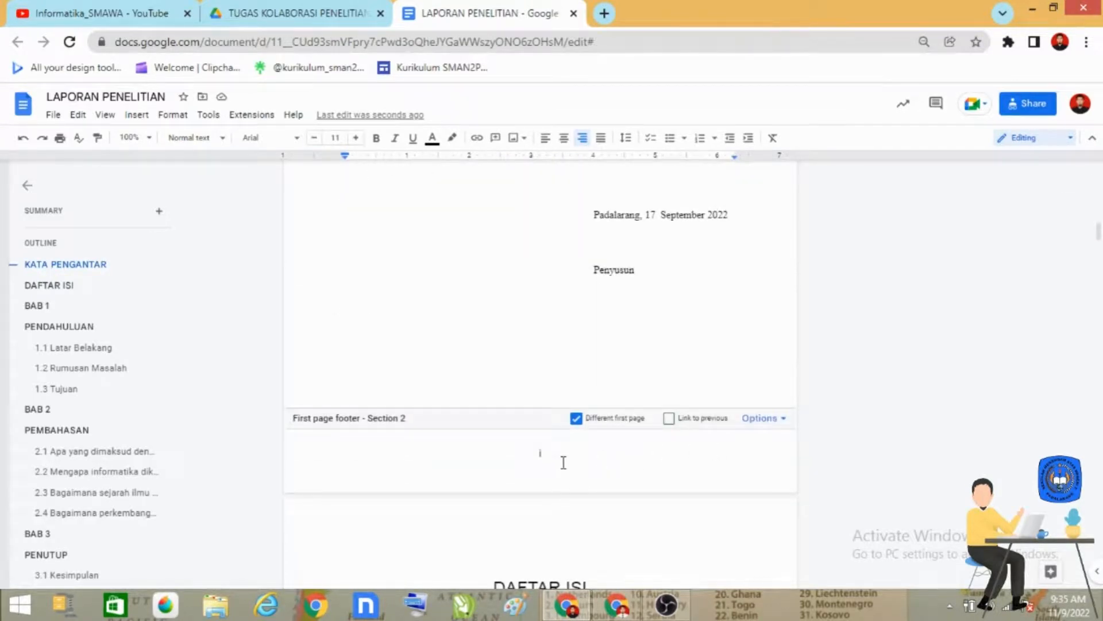
{"action": "scroll", "coordinate": [574, 462], "scroll_direction": "down", "scroll_amount": 10}
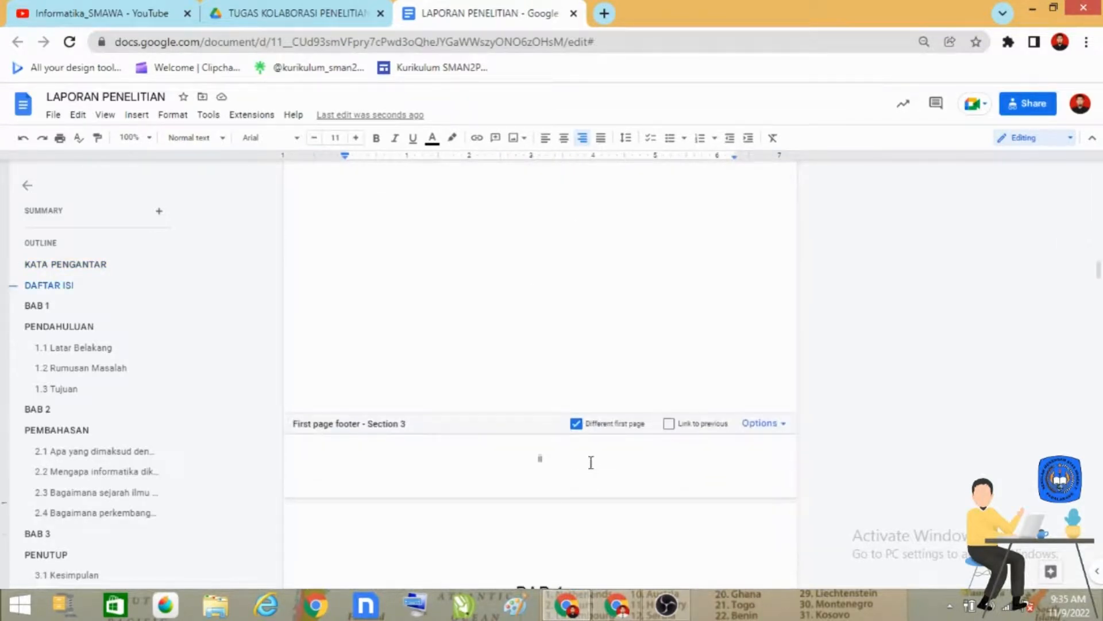
{"action": "scroll", "coordinate": [591, 462], "scroll_direction": "up", "scroll_amount": 7}
{"action": "scroll", "coordinate": [580, 463], "scroll_direction": "down", "scroll_amount": 6}
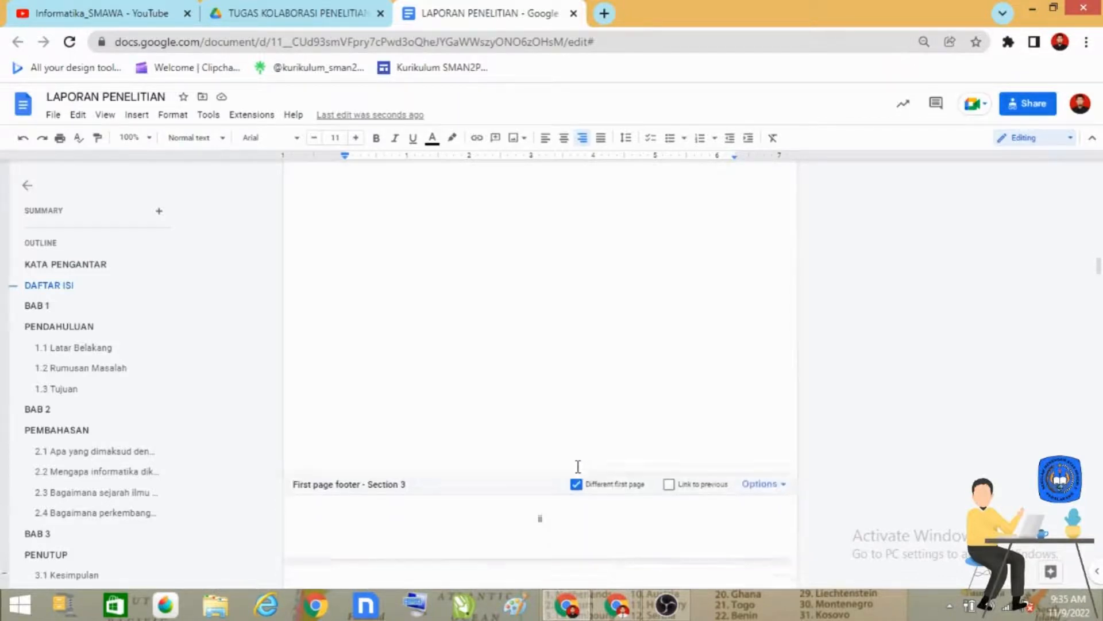
{"action": "scroll", "coordinate": [578, 466], "scroll_direction": "down", "scroll_amount": 2}
{"action": "scroll", "coordinate": [615, 445], "scroll_direction": "down", "scroll_amount": 15}
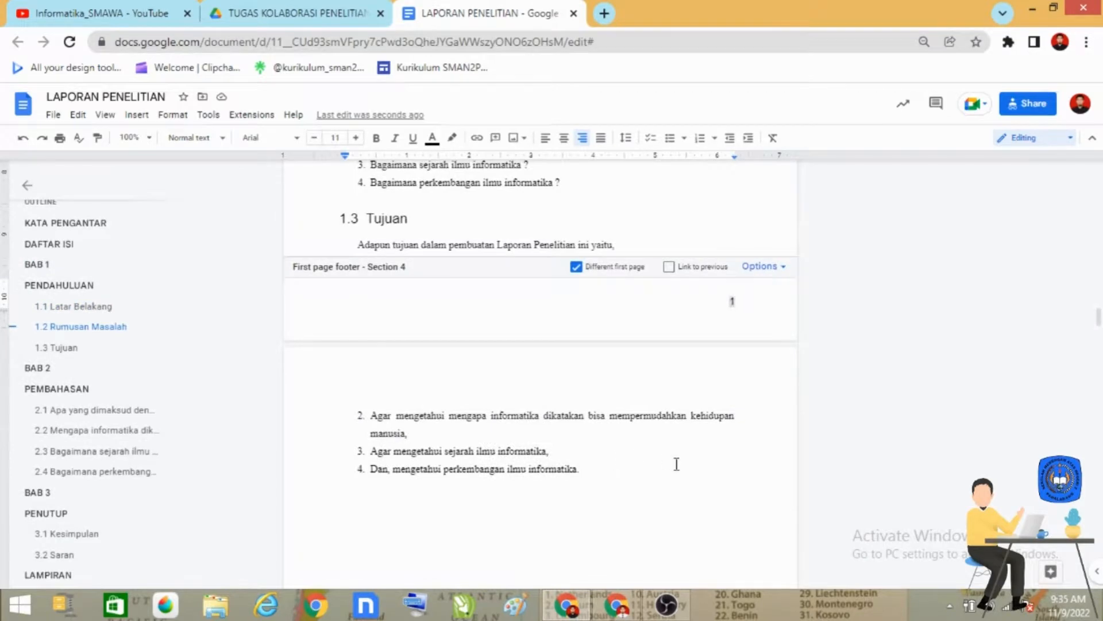
{"action": "scroll", "coordinate": [675, 464], "scroll_direction": "up", "scroll_amount": 20}
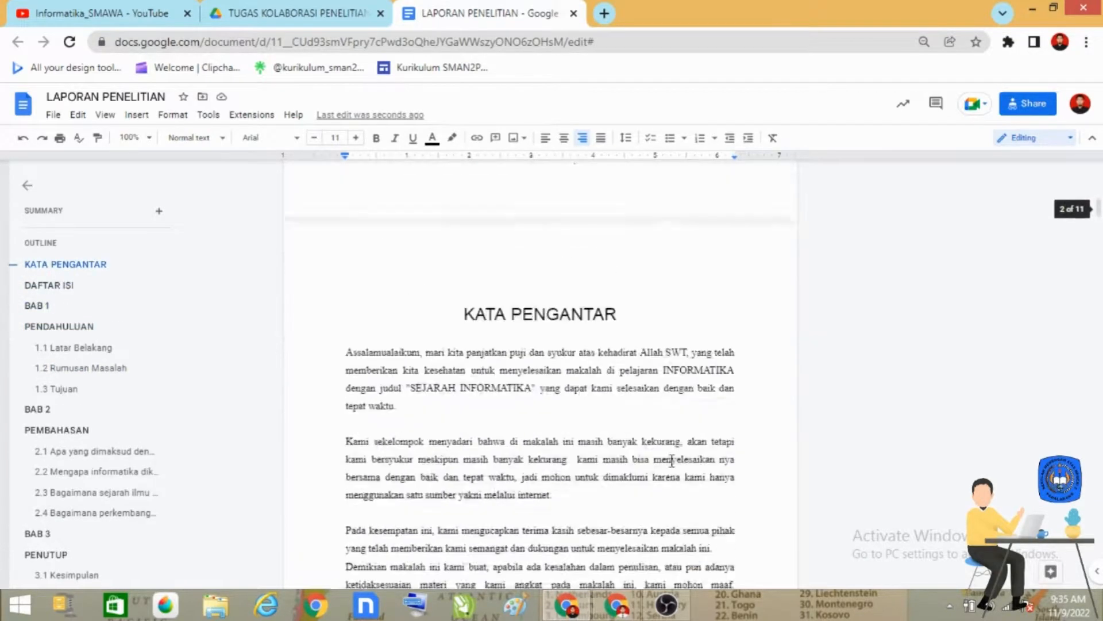
{"action": "scroll", "coordinate": [667, 460], "scroll_direction": "up", "scroll_amount": 12}
{"action": "scroll", "coordinate": [655, 465], "scroll_direction": "down", "scroll_amount": 12}
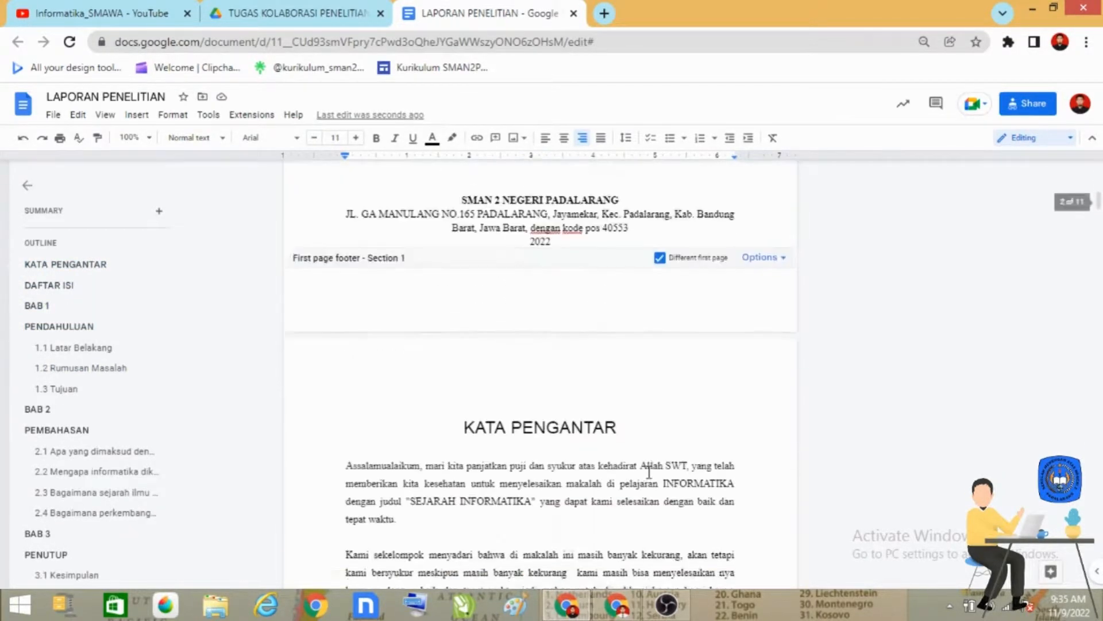
- Insert a table of contents with page numbers on a left-aligned line below the DAFTAR ISI heading
{"action": "scroll", "coordinate": [649, 471], "scroll_direction": "down", "scroll_amount": 14}
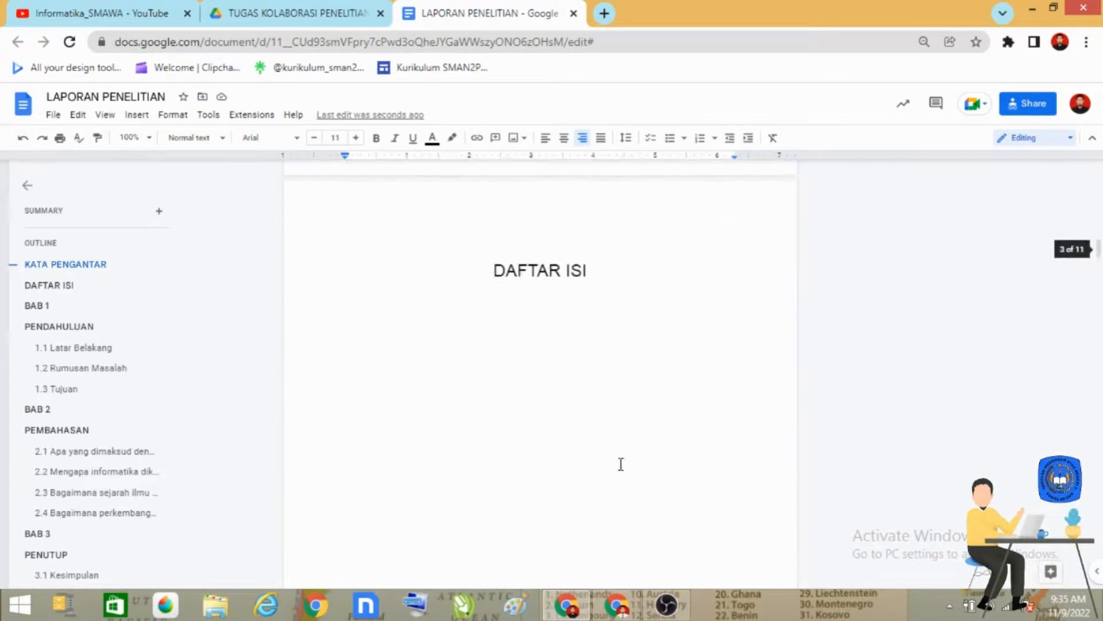
{"action": "left_click", "coordinate": [513, 314]}
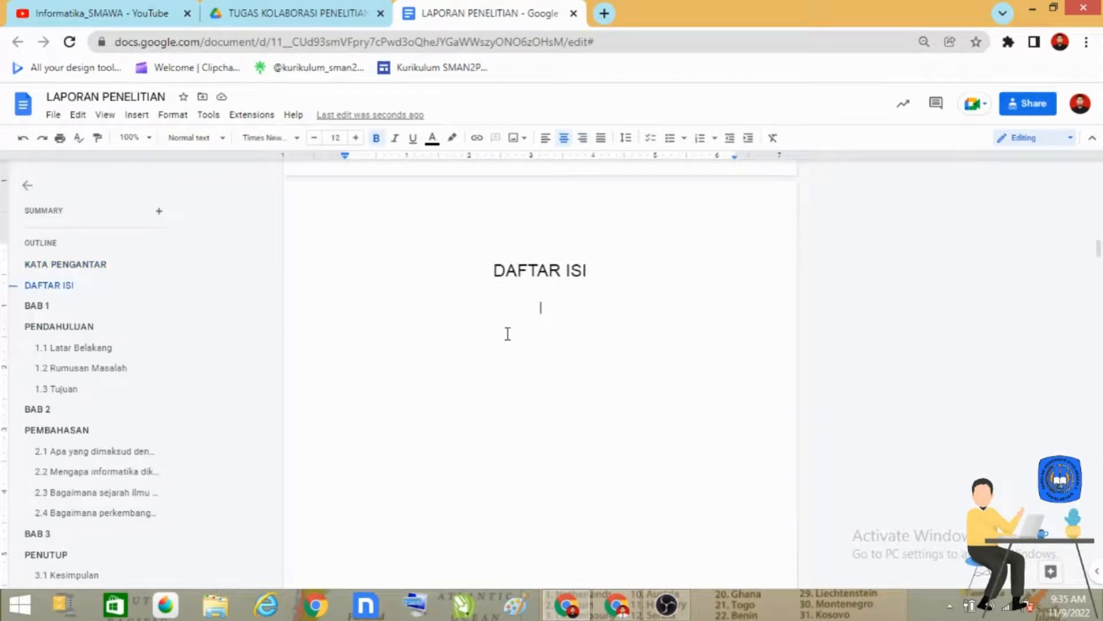
{"action": "key", "text": "ctrl+shift+l"}
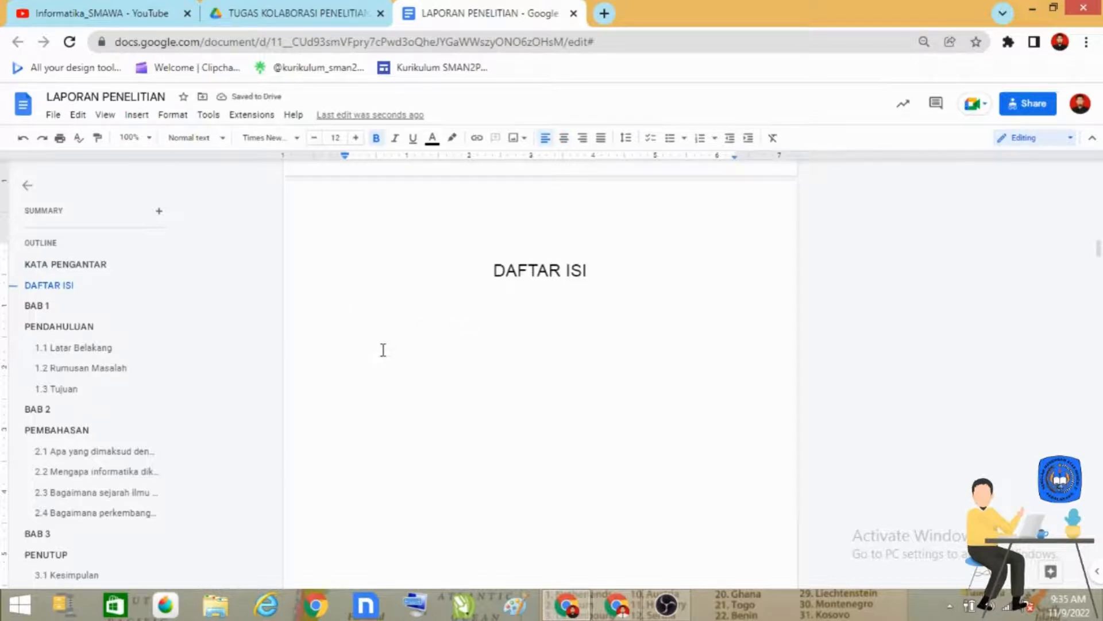
{"action": "left_click", "coordinate": [136, 115]}
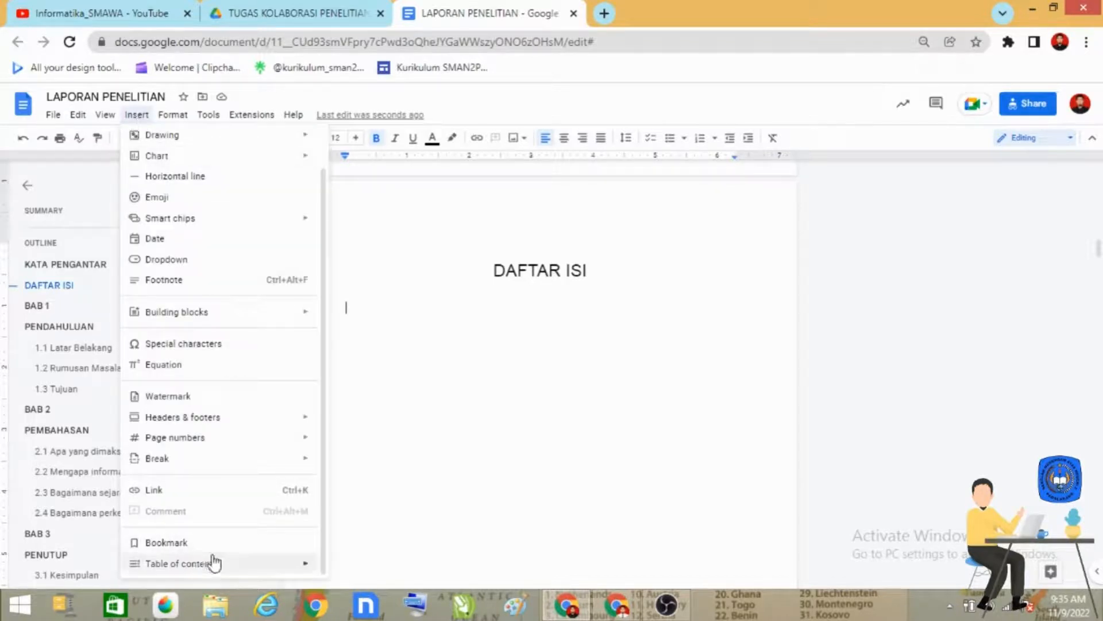
{"action": "mouse_move", "coordinate": [220, 565]}
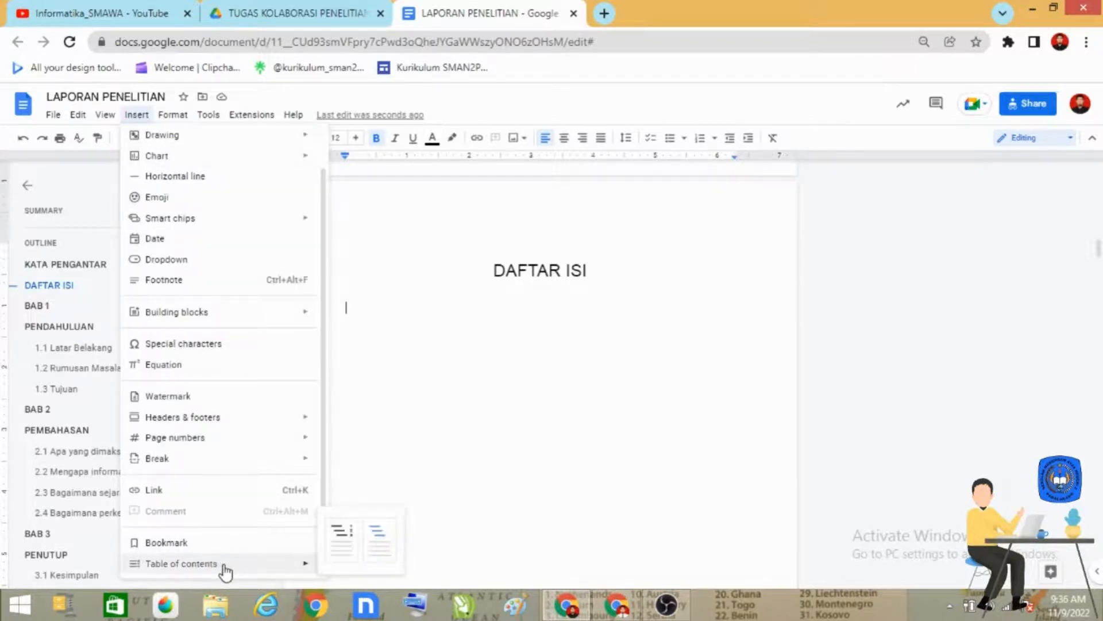
{"action": "left_click", "coordinate": [340, 535]}
{"action": "scroll", "coordinate": [706, 445], "scroll_direction": "down", "scroll_amount": 3}
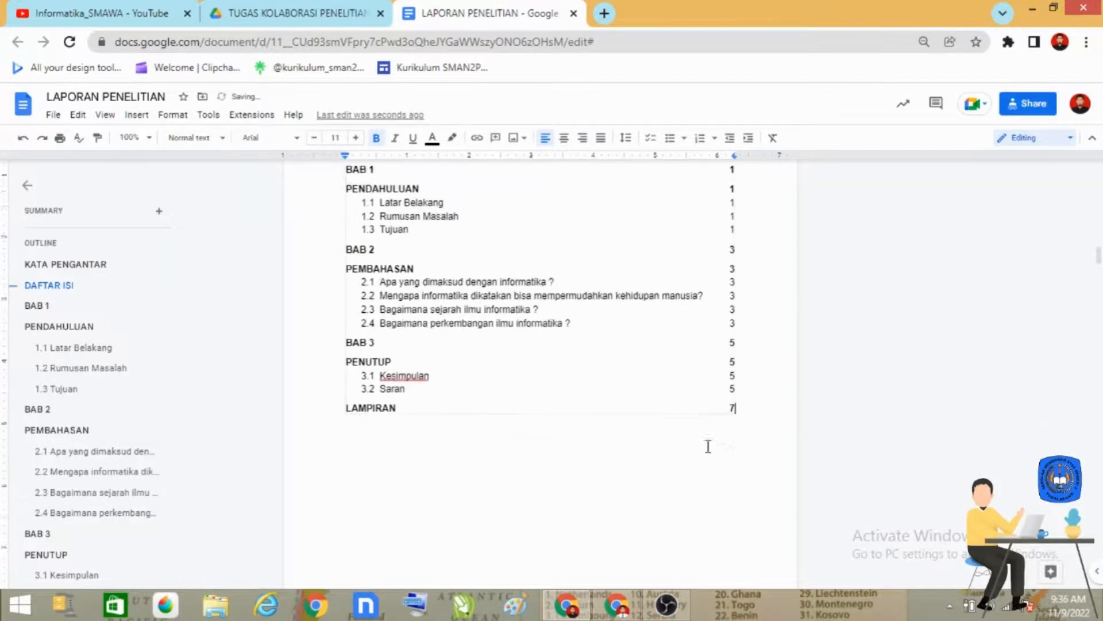
{"action": "scroll", "coordinate": [707, 446], "scroll_direction": "up", "scroll_amount": 3}
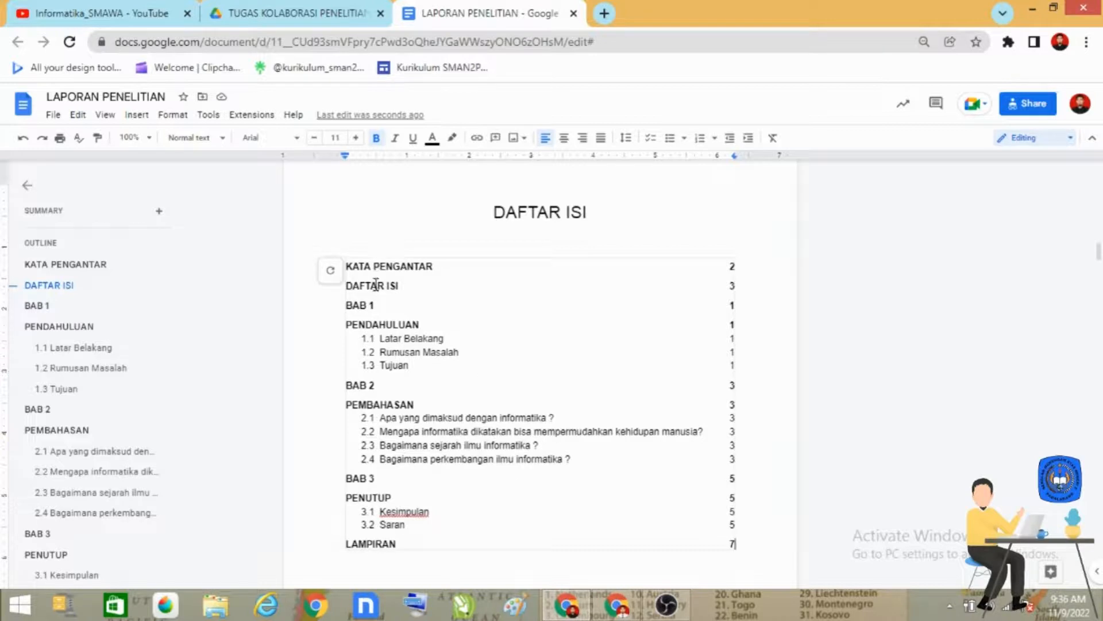
- Change the page numbers in the table of contents to i for KATA PENGANTAR and ii for DAFTAR ISI
{"action": "left_click", "coordinate": [734, 268]}
{"action": "key", "text": "Delete"}
{"action": "left_click", "coordinate": [736, 286]}
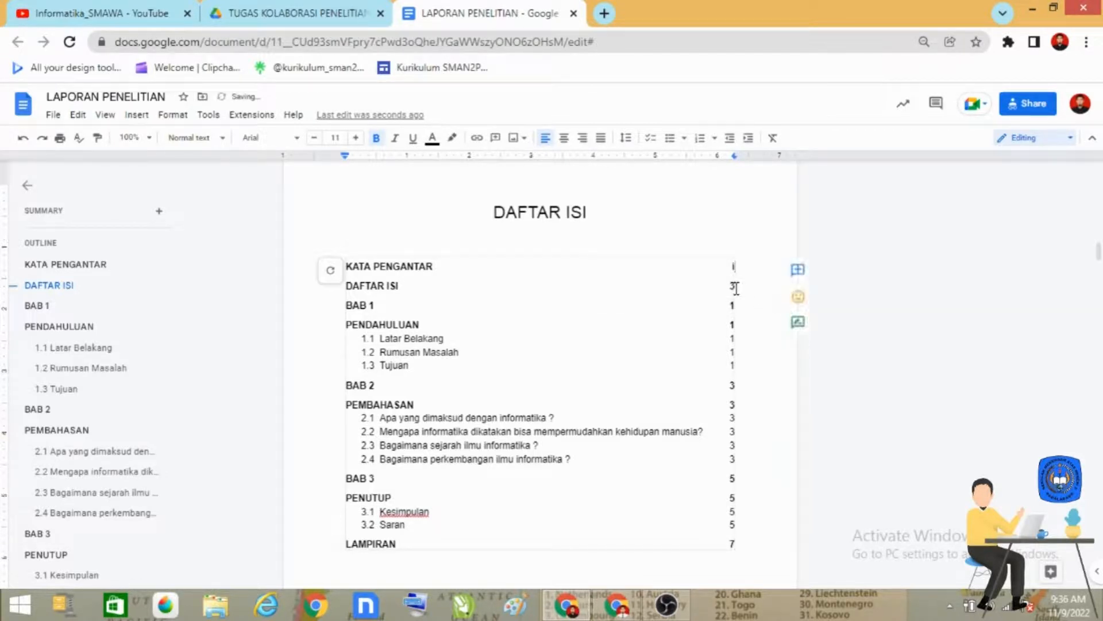
{"action": "key", "text": "BackSpace"}
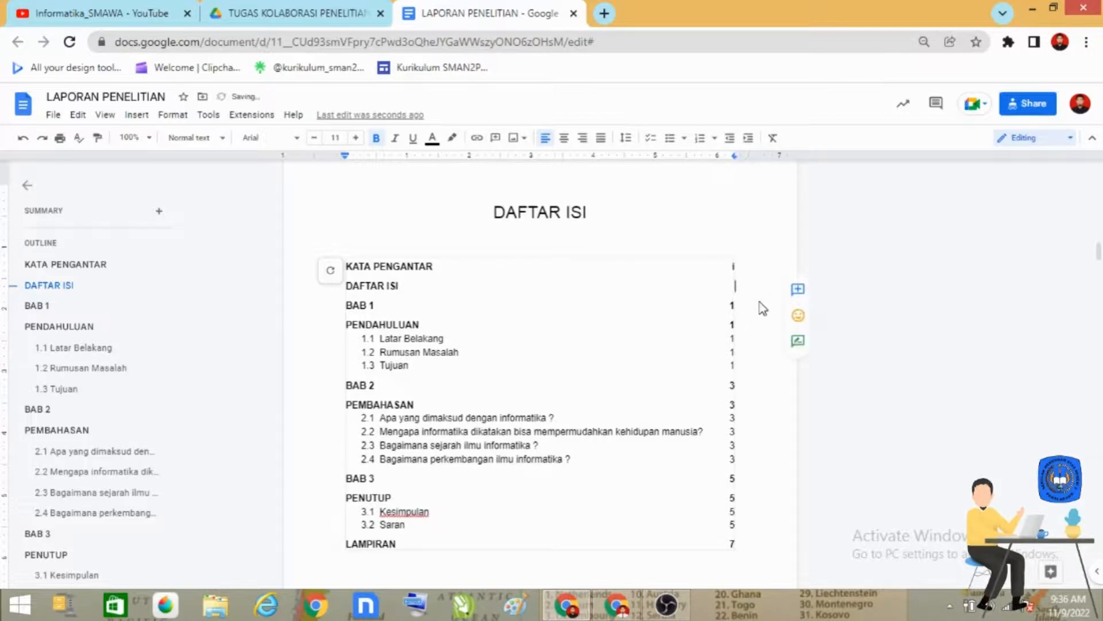
{"action": "type", "text": "ii"}
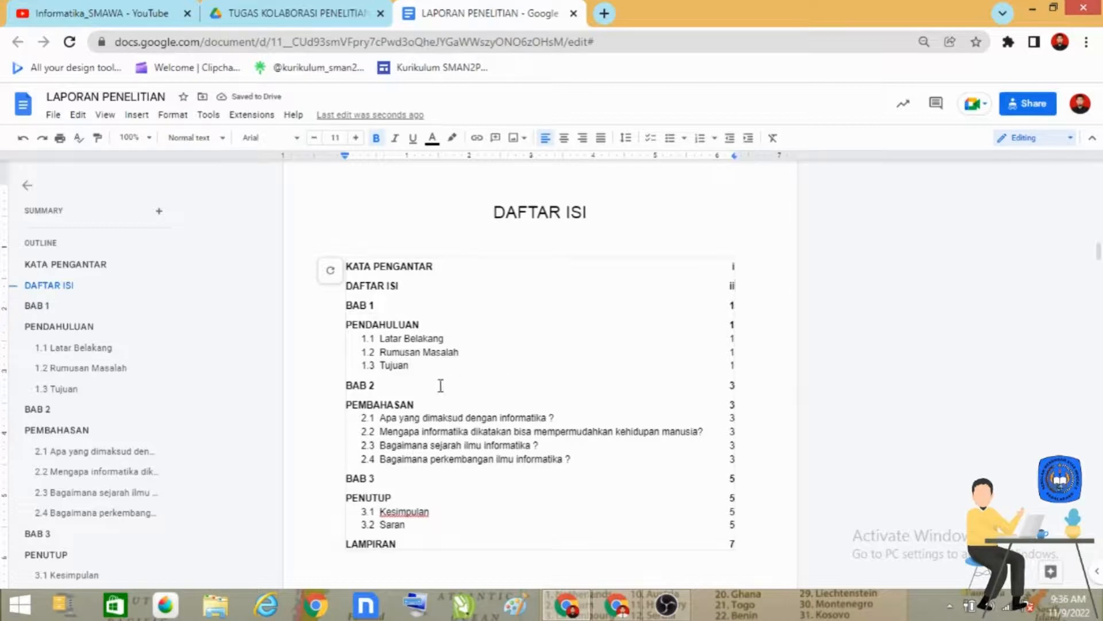
- Add the chapter titles PENDAHULUAN, PEMBAHASAN and PENUTUP after BAB 1, BAB 2 and BAB 3 in the table of contents
{"action": "left_click", "coordinate": [399, 307]}
{"action": "type", "text": "PENDAH"}
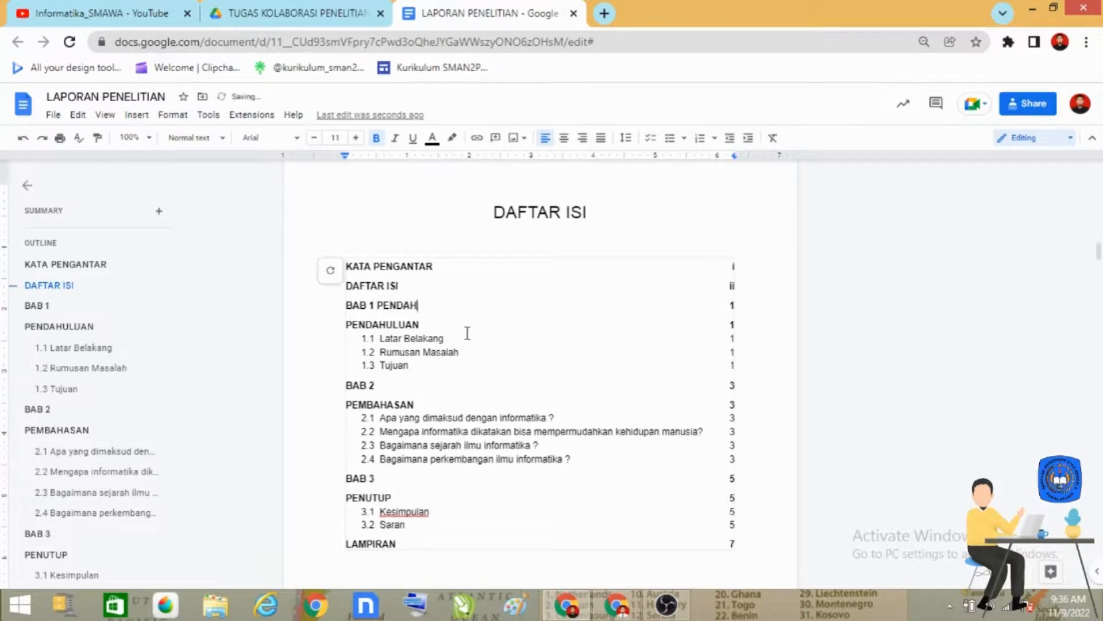
{"action": "type", "text": "ULUAN"}
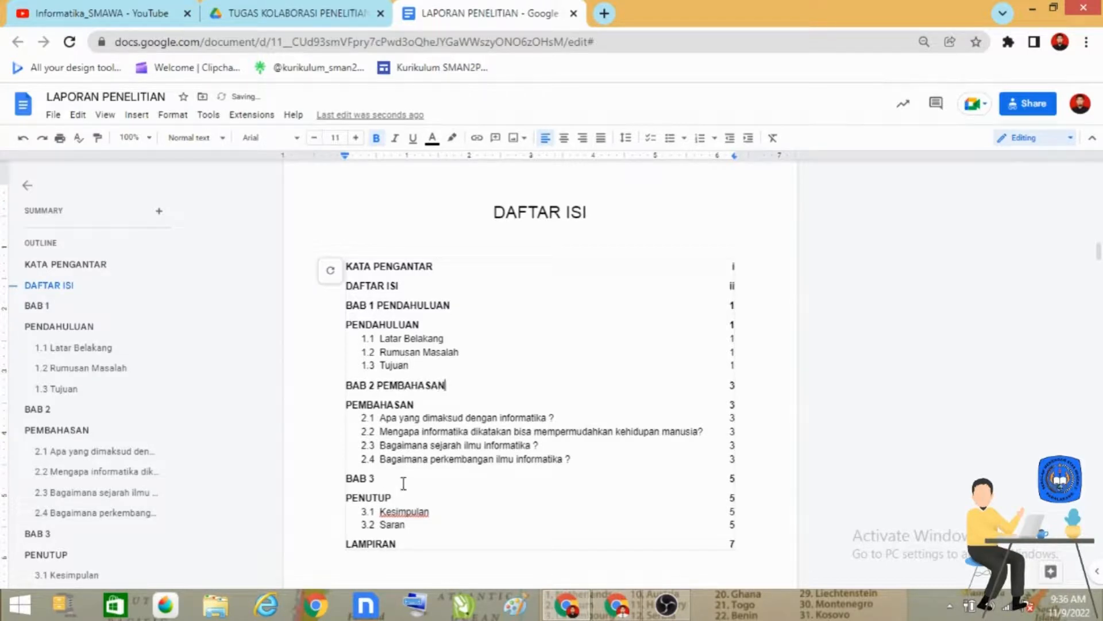
{"action": "type", "text": "PENUTUP"}
- Delete the separate PENDAHULUAN line below the BAB 1 entry in the table of contents
{"action": "key", "text": "BackSpace"}
{"action": "key", "text": "BackSpace"}
{"action": "key", "text": "BackSpace"}
{"action": "key", "text": "BackSpace"}
{"action": "key", "text": "BackSpace"}
{"action": "key", "text": "BackSpace"}
{"action": "key", "text": "BackSpace"}
{"action": "key", "text": "BackSpace"}
{"action": "key", "text": "BackSpace"}
{"action": "key", "text": "BackSpace"}
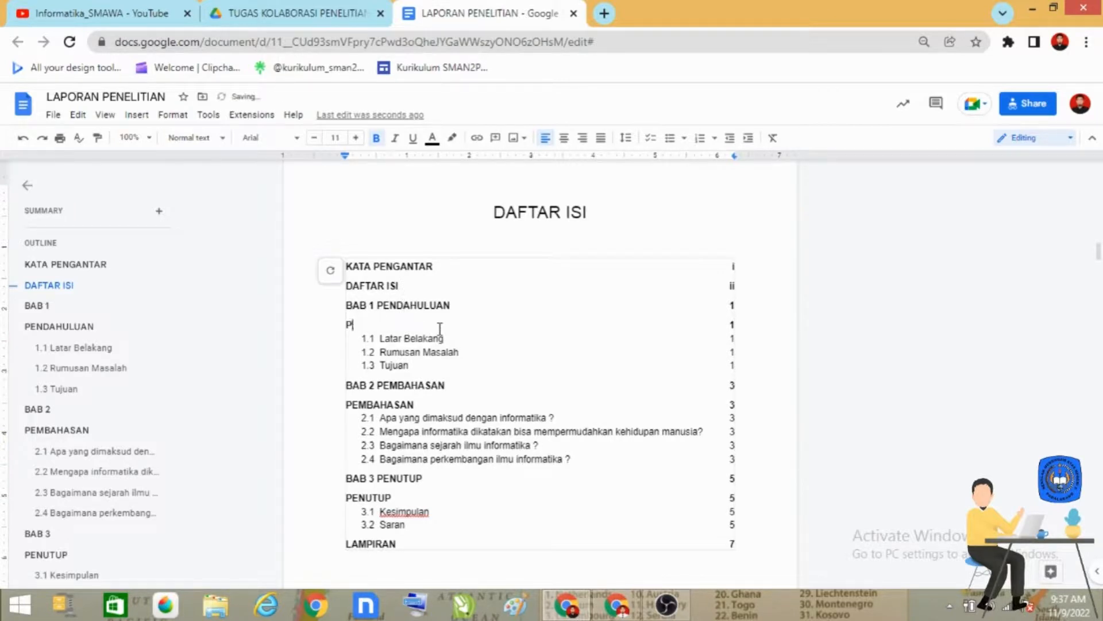
{"action": "key", "text": "BackSpace"}
{"action": "key", "text": "BackSpace"}
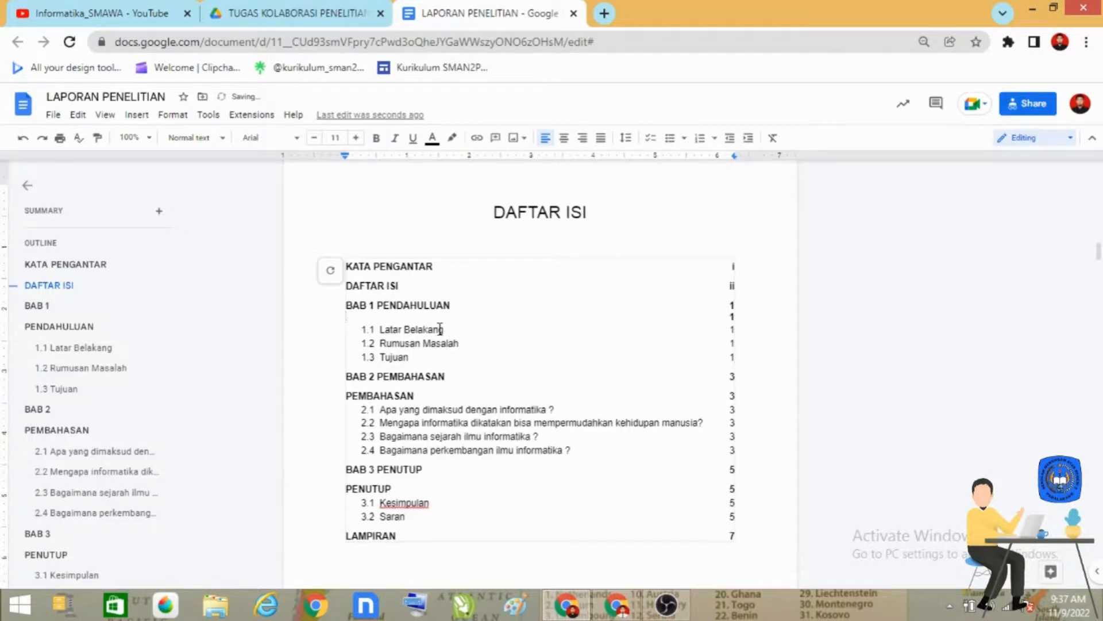
{"action": "key", "text": "BackSpace"}
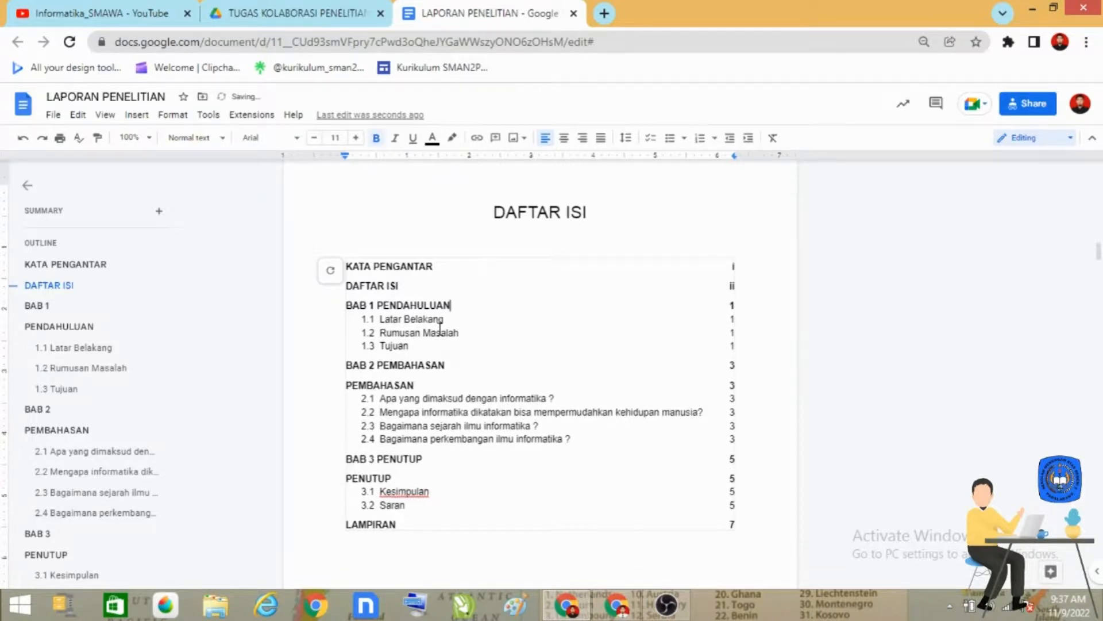
- Remove the separate PEMBAHASAN line below the BAB 2 entry in the table of contents
{"action": "left_click", "coordinate": [426, 386]}
{"action": "key", "text": "BackSpace"}
{"action": "key", "text": "BackSpace"}
{"action": "key", "text": "BackSpace"}
{"action": "key", "text": "BackSpace"}
{"action": "key", "text": "BackSpace"}
{"action": "key", "text": "BackSpace"}
{"action": "key", "text": "BackSpace"}
{"action": "key", "text": "BackSpace"}
{"action": "key", "text": "BackSpace"}
{"action": "key", "text": "BackSpace"}
{"action": "key", "text": "BackSpace"}
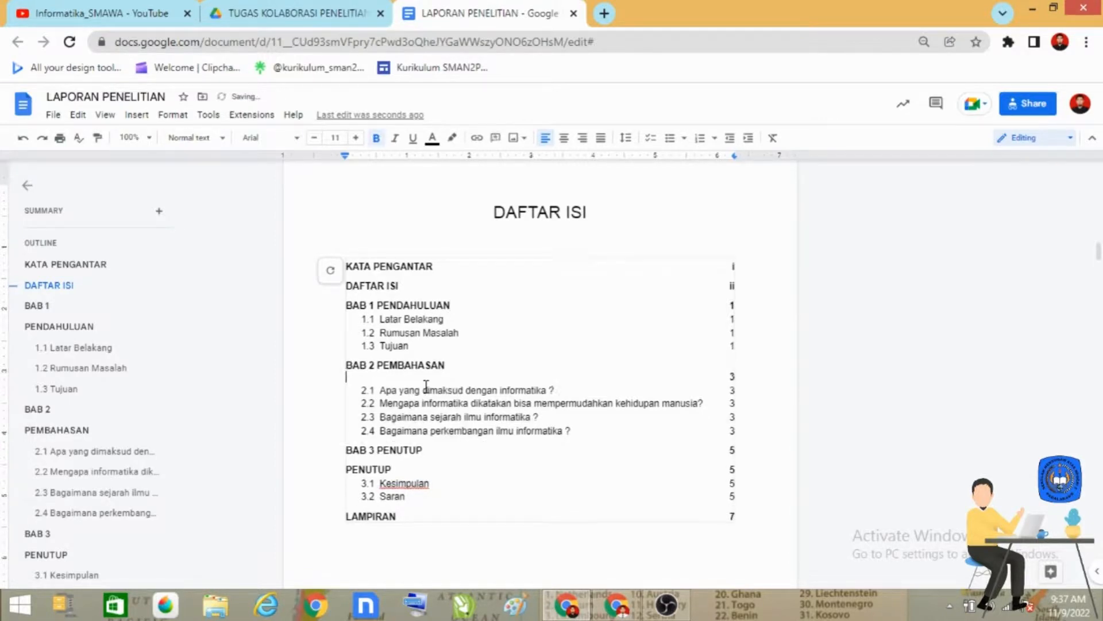
- Remove the separate PENUTUP line below the BAB 3 entry in the table of contents
{"action": "left_click", "coordinate": [407, 461]}
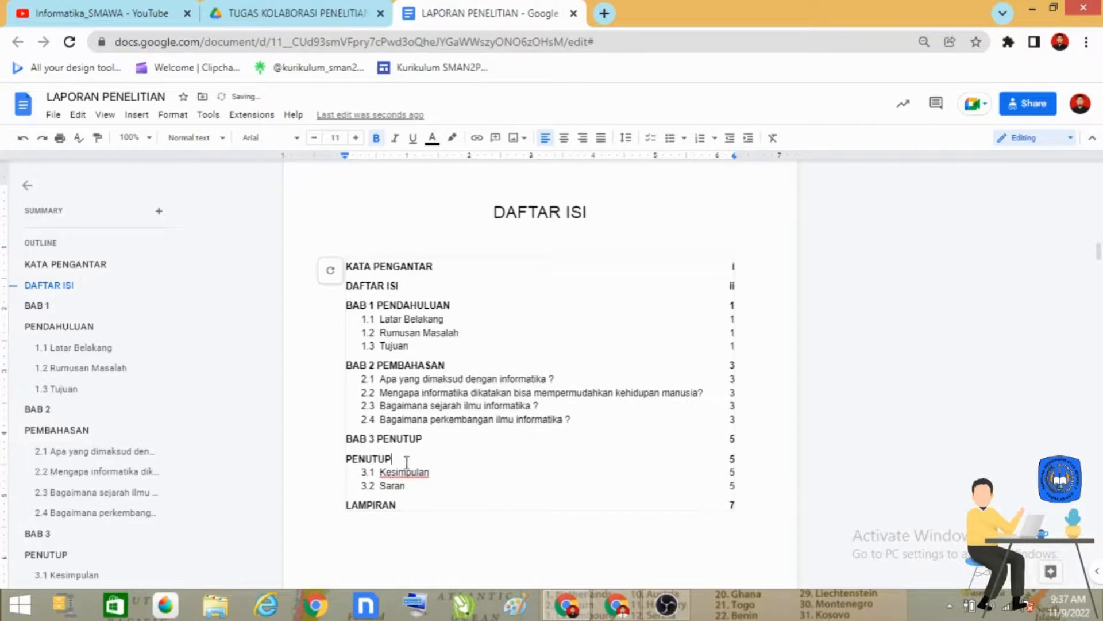
{"action": "key", "text": "BackSpace"}
{"action": "key", "text": "BackSpace"}
{"action": "key", "text": "BackSpace"}
{"action": "key", "text": "BackSpace"}
{"action": "key", "text": "BackSpace"}
{"action": "key", "text": "BackSpace"}
{"action": "key", "text": "BackSpace"}
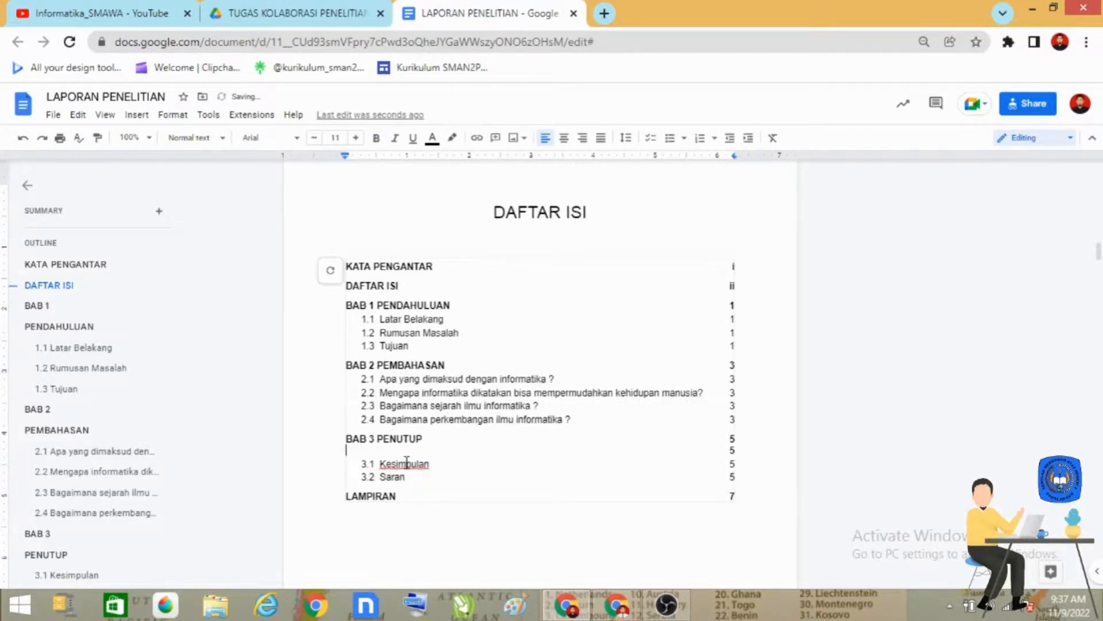
{"action": "key", "text": "BackSpace"}
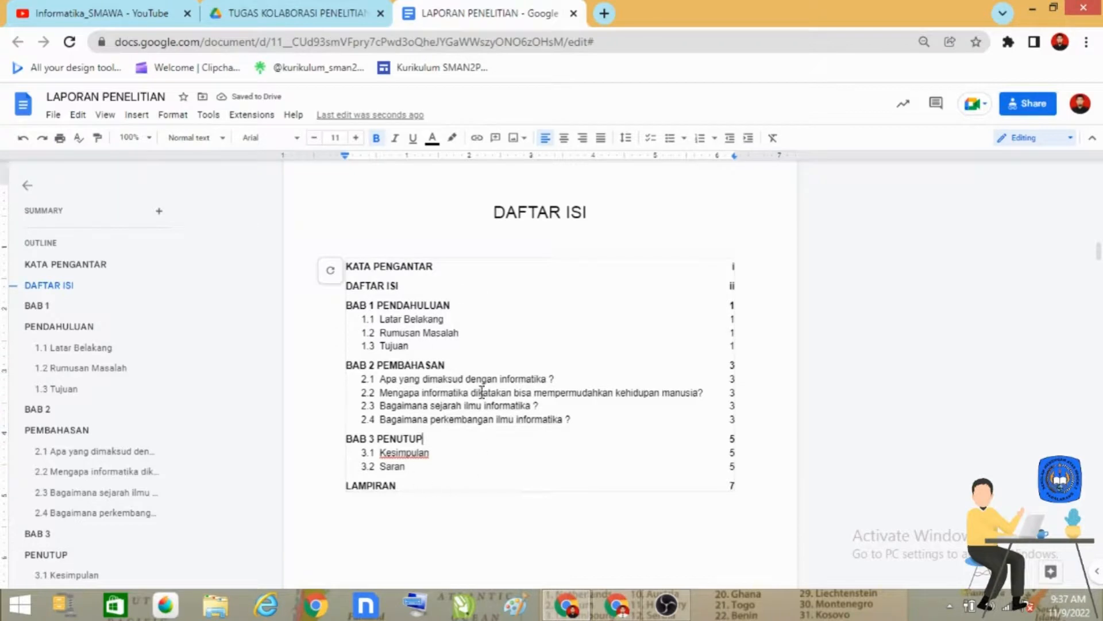
- Set the line spacing of the whole table of contents to 1.5
{"action": "left_click", "coordinate": [383, 267]}
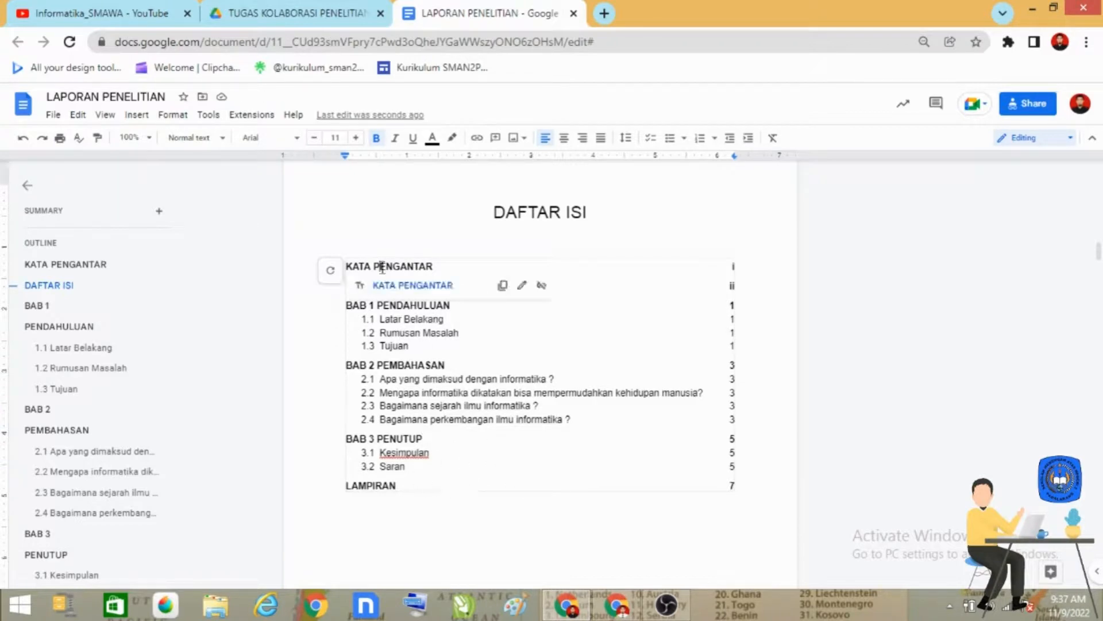
{"action": "left_click_drag", "start_coordinate": [347, 264], "coordinate": [432, 498]}
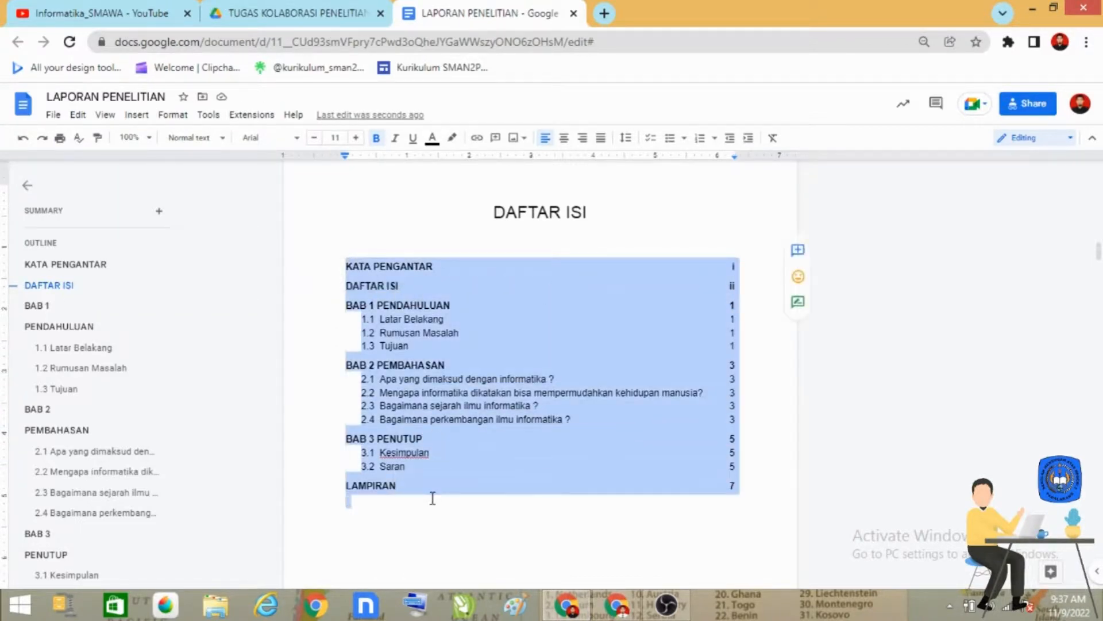
{"action": "left_click", "coordinate": [628, 141]}
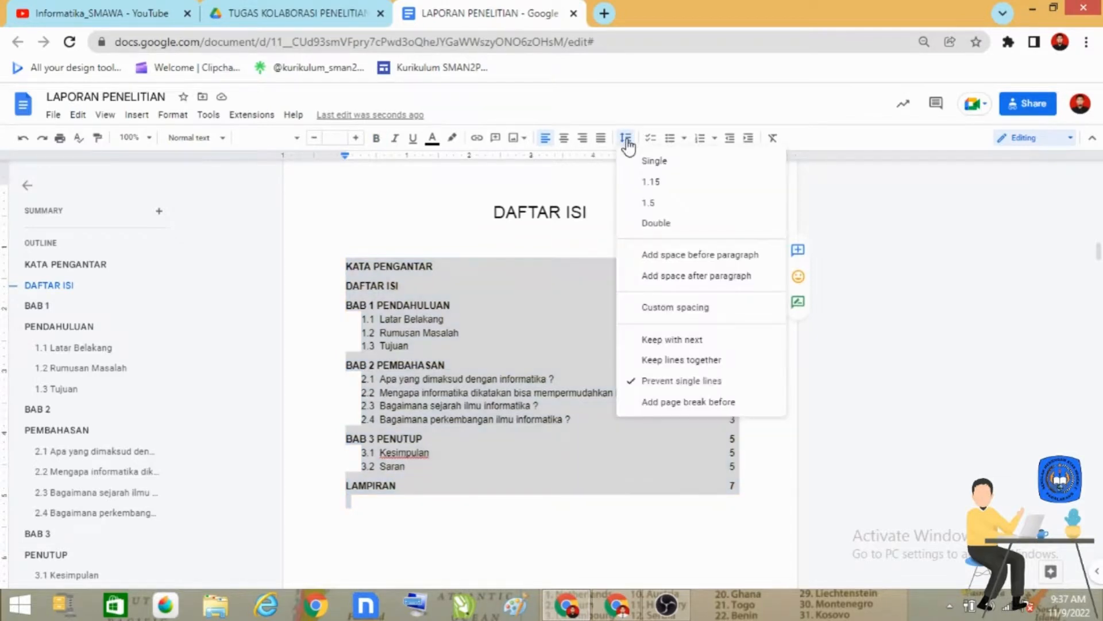
{"action": "left_click", "coordinate": [657, 206]}
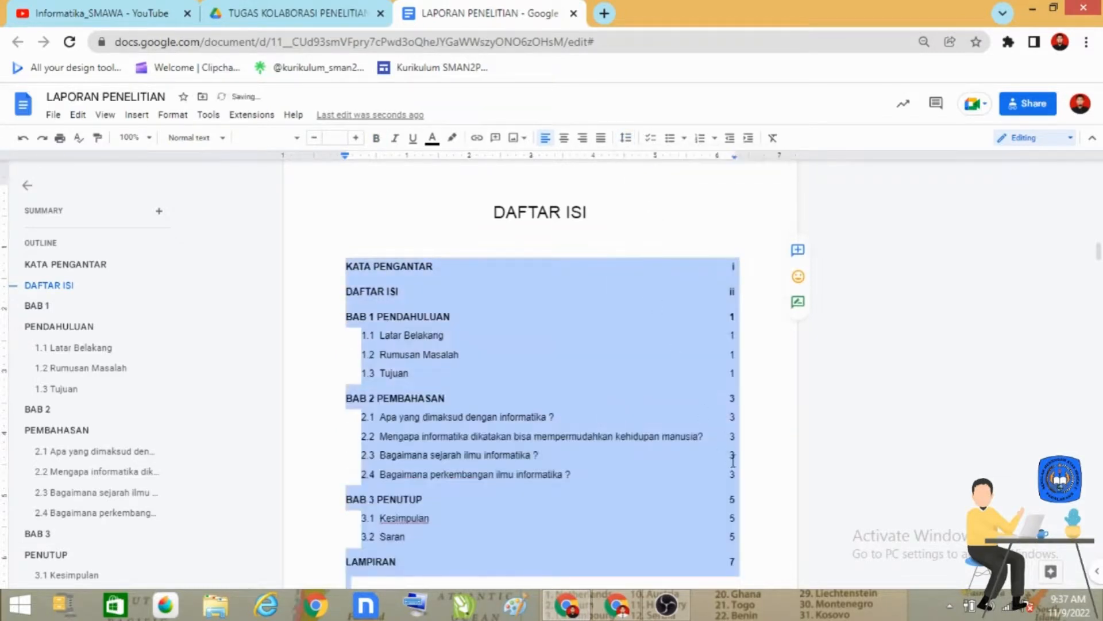
{"action": "left_click", "coordinate": [681, 503]}
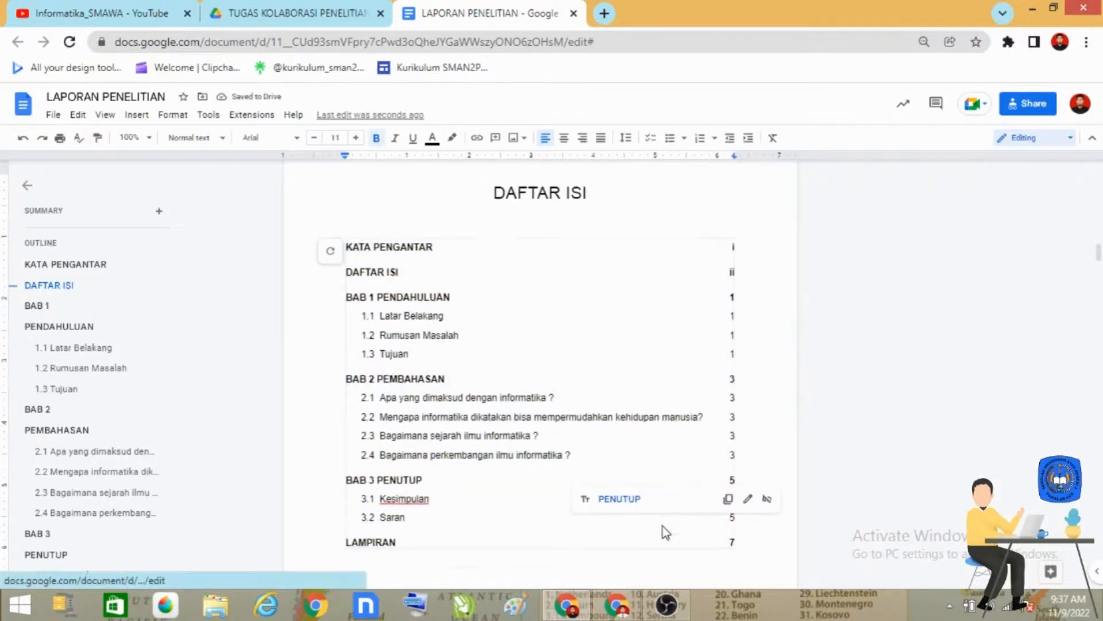
- Review the finished table of contents and the footer numbers on the DAFTAR ISI and KATA PENGANTAR pages
{"action": "scroll", "coordinate": [662, 525], "scroll_direction": "down", "scroll_amount": 3}
{"action": "scroll", "coordinate": [665, 525], "scroll_direction": "down", "scroll_amount": 3}
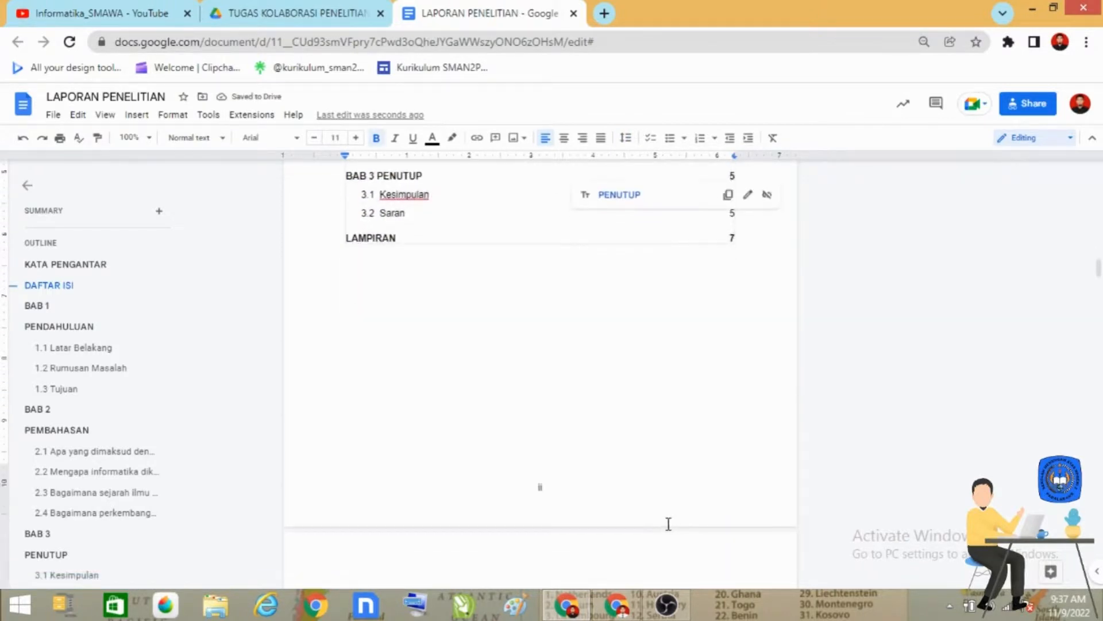
{"action": "scroll", "coordinate": [662, 523], "scroll_direction": "up", "scroll_amount": 3}
{"action": "scroll", "coordinate": [659, 523], "scroll_direction": "up", "scroll_amount": 3}
{"action": "scroll", "coordinate": [644, 491], "scroll_direction": "up", "scroll_amount": 3}
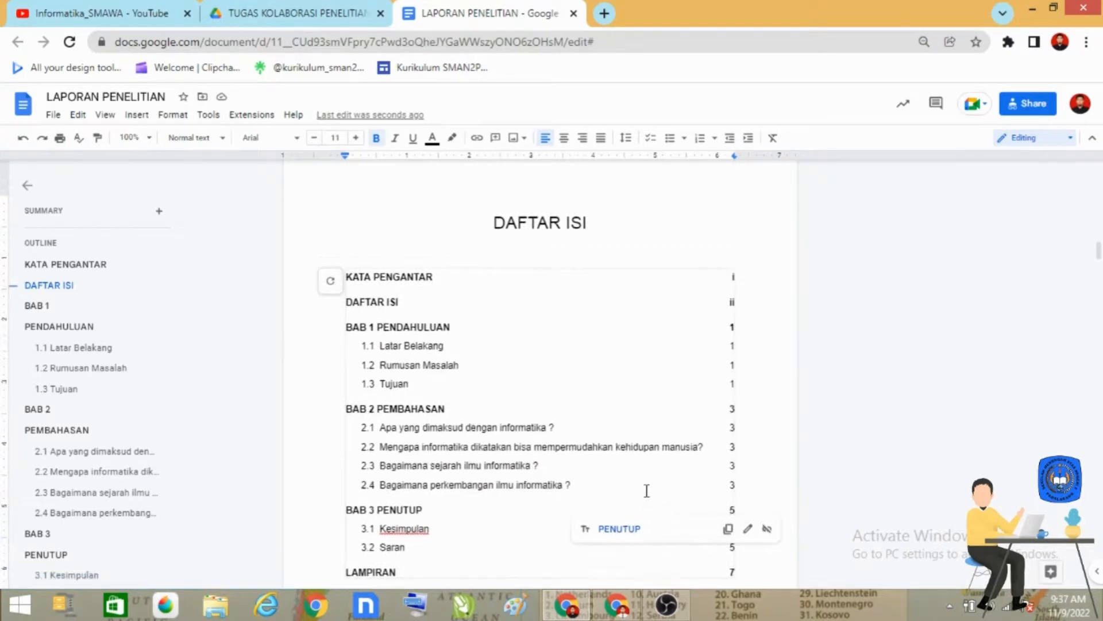
{"action": "scroll", "coordinate": [642, 488], "scroll_direction": "up", "scroll_amount": 5}
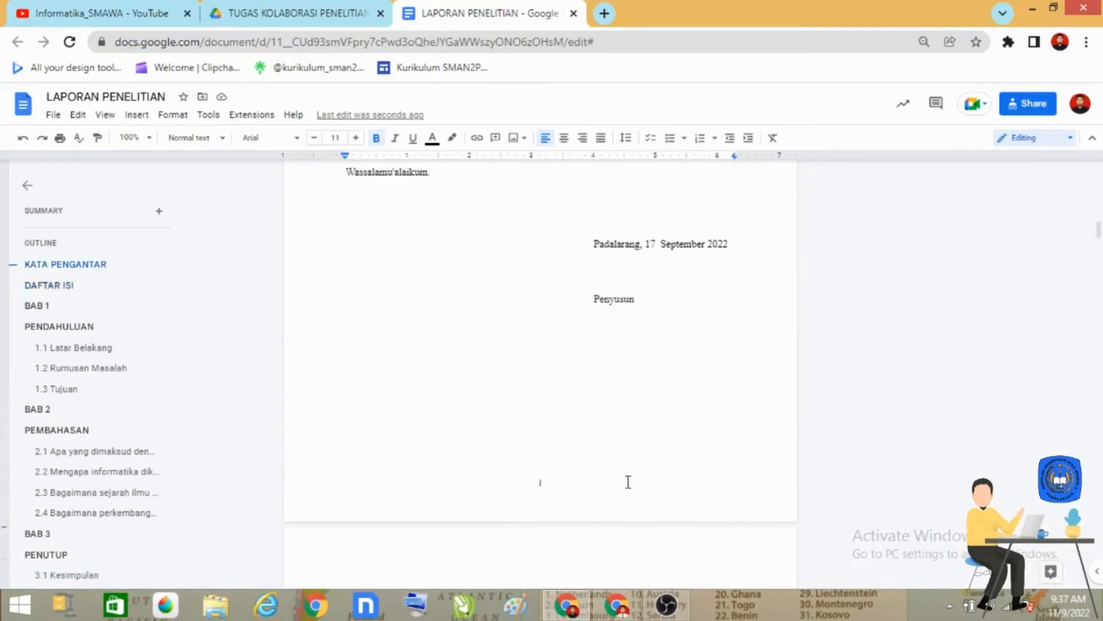
- Review the finished report from the cover page through KATA PENGANTAR and DAFTAR ISI to the start of BAB 1
{"action": "scroll", "coordinate": [620, 480], "scroll_direction": "up", "scroll_amount": 10}
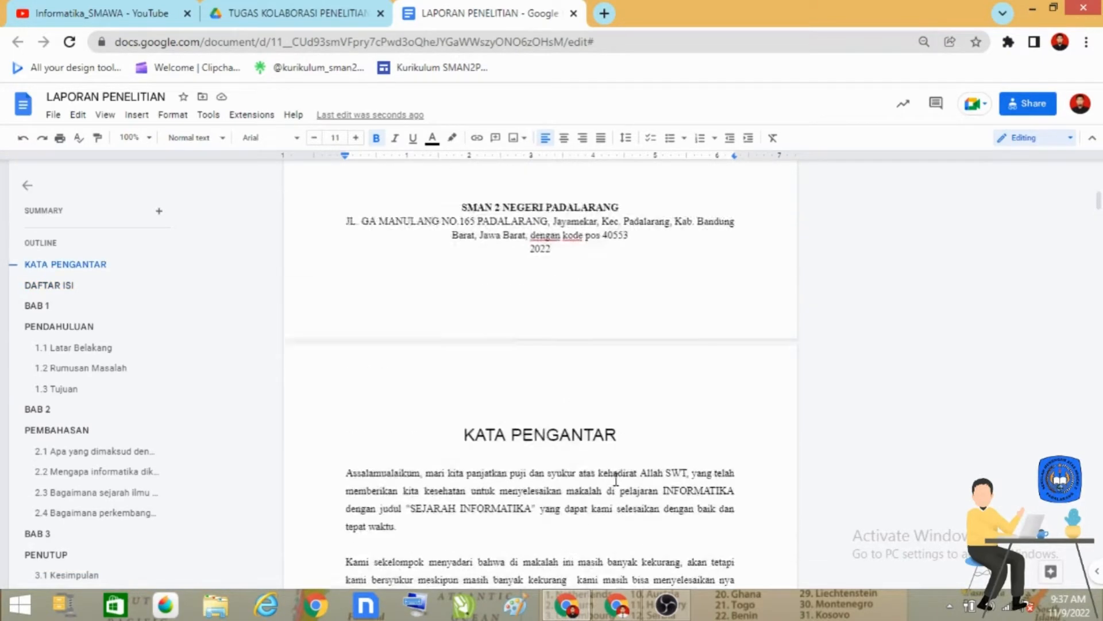
{"action": "scroll", "coordinate": [608, 480], "scroll_direction": "up", "scroll_amount": 10}
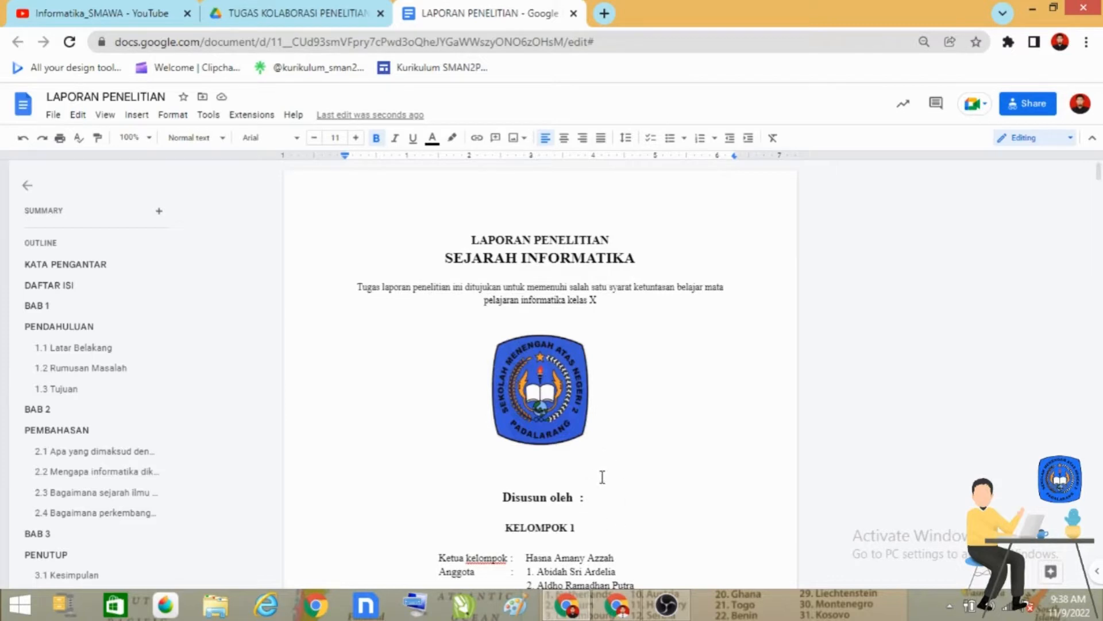
{"action": "scroll", "coordinate": [598, 492], "scroll_direction": "down", "scroll_amount": 9}
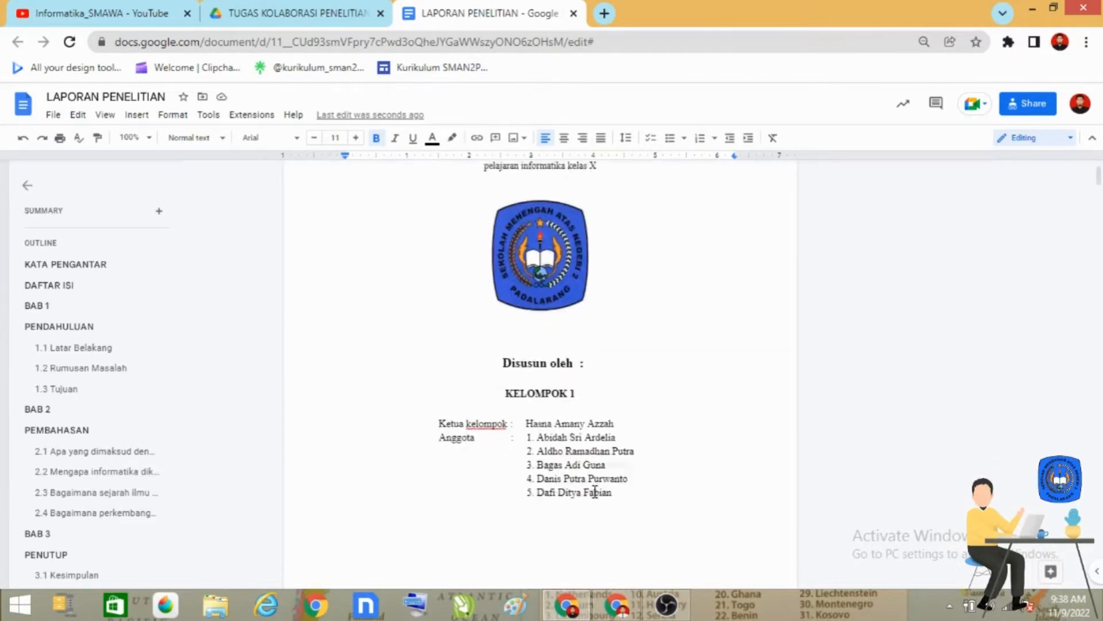
{"action": "scroll", "coordinate": [586, 488], "scroll_direction": "down", "scroll_amount": 3}
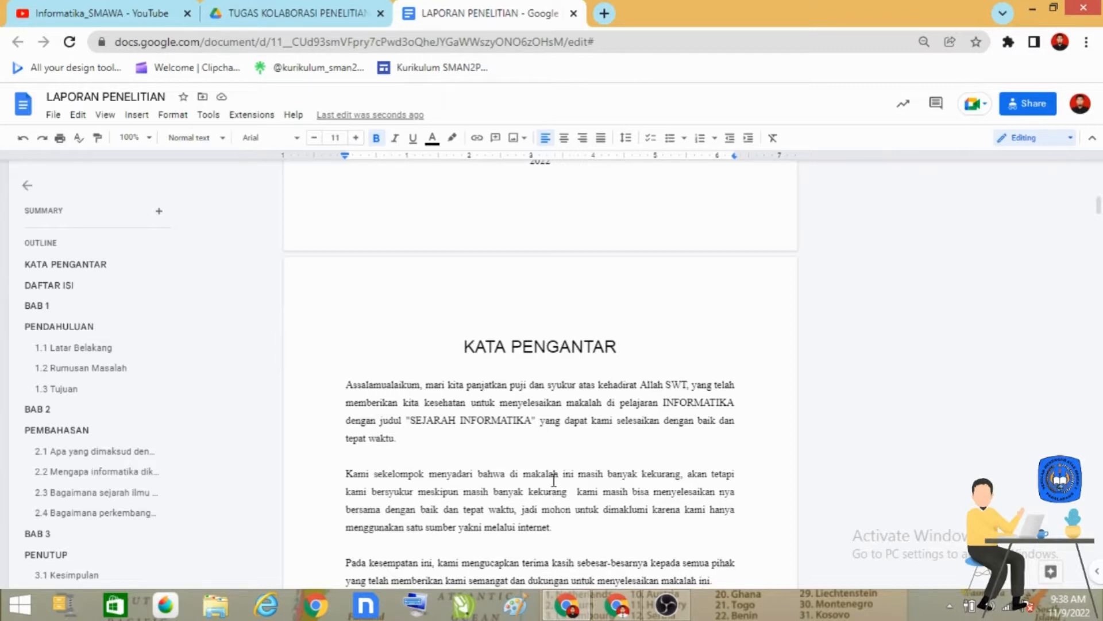
{"action": "scroll", "coordinate": [554, 480], "scroll_direction": "down", "scroll_amount": 10}
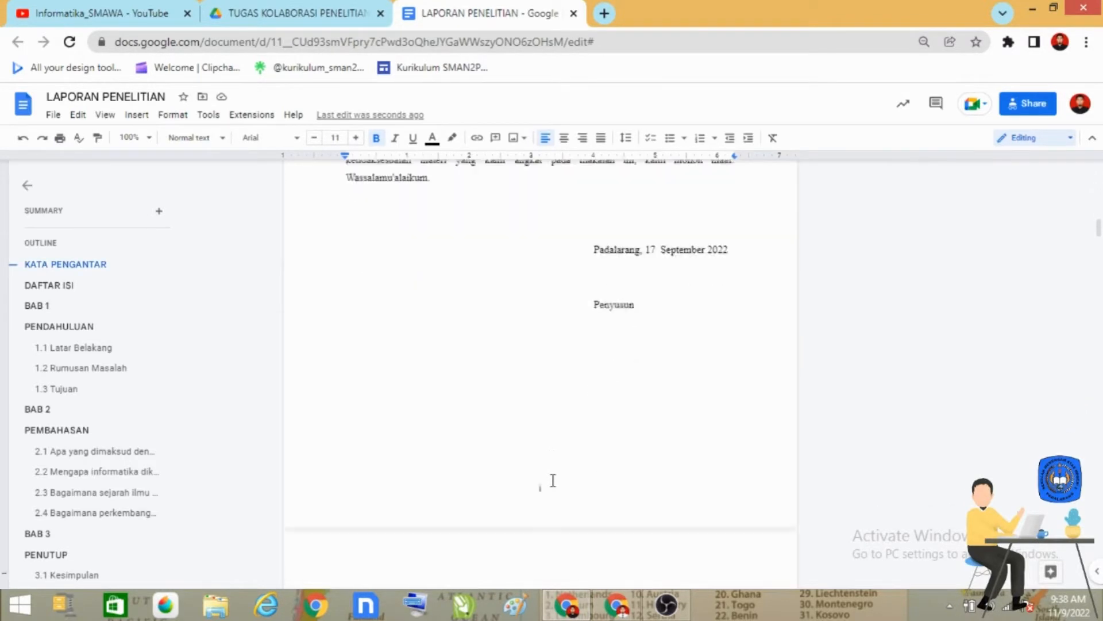
{"action": "scroll", "coordinate": [553, 480], "scroll_direction": "down", "scroll_amount": 5}
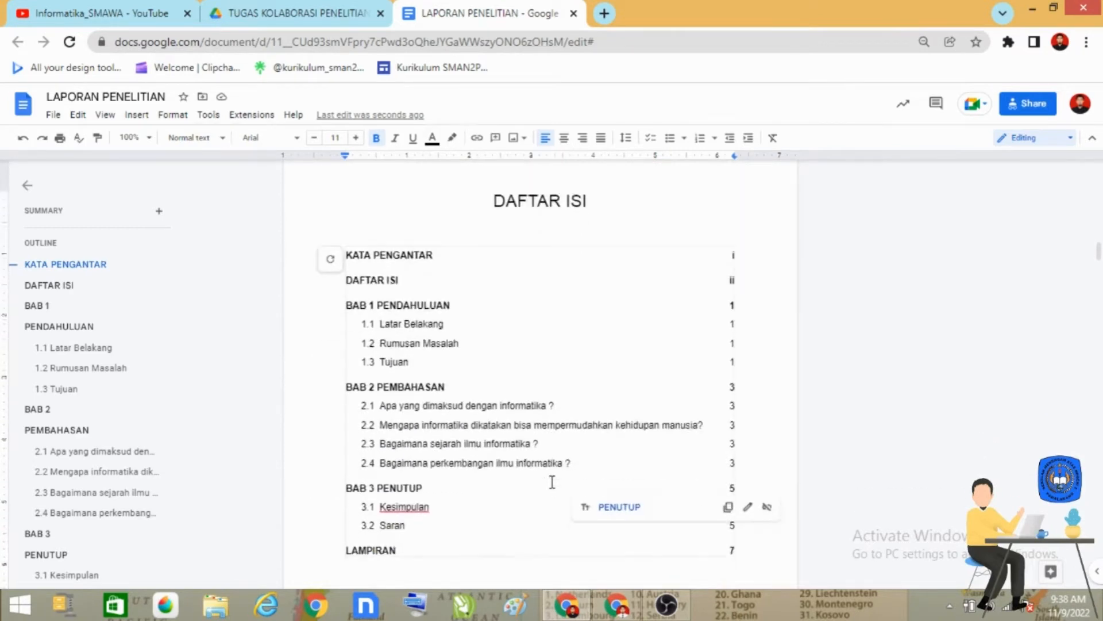
{"action": "scroll", "coordinate": [552, 482], "scroll_direction": "up", "scroll_amount": 6}
{"action": "scroll", "coordinate": [552, 482], "scroll_direction": "down", "scroll_amount": 15}
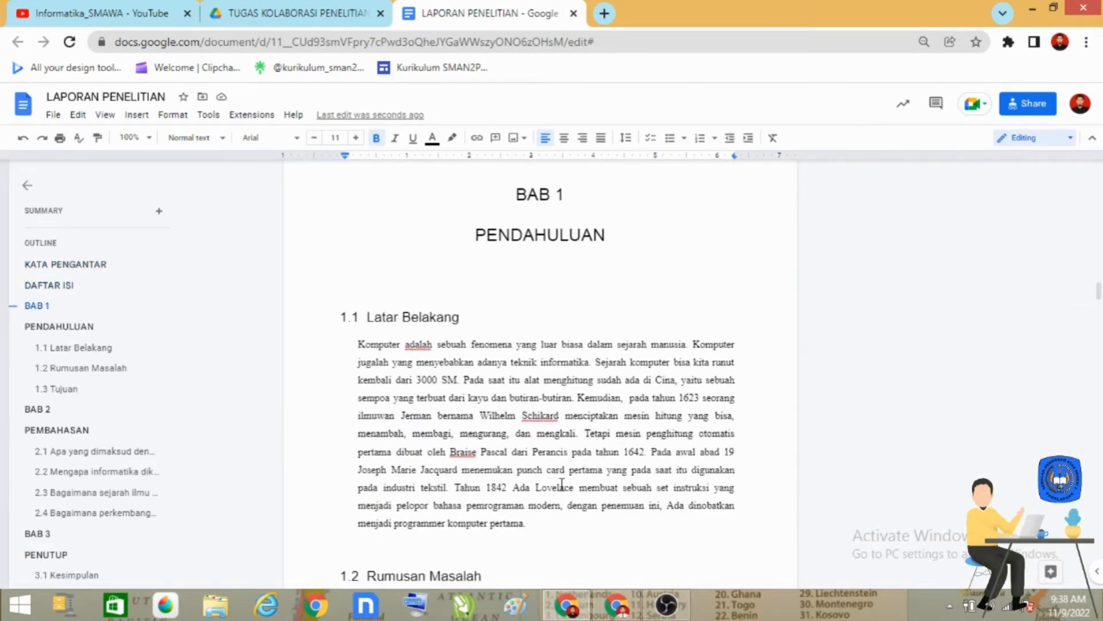
{"action": "scroll", "coordinate": [554, 482], "scroll_direction": "up", "scroll_amount": 20}
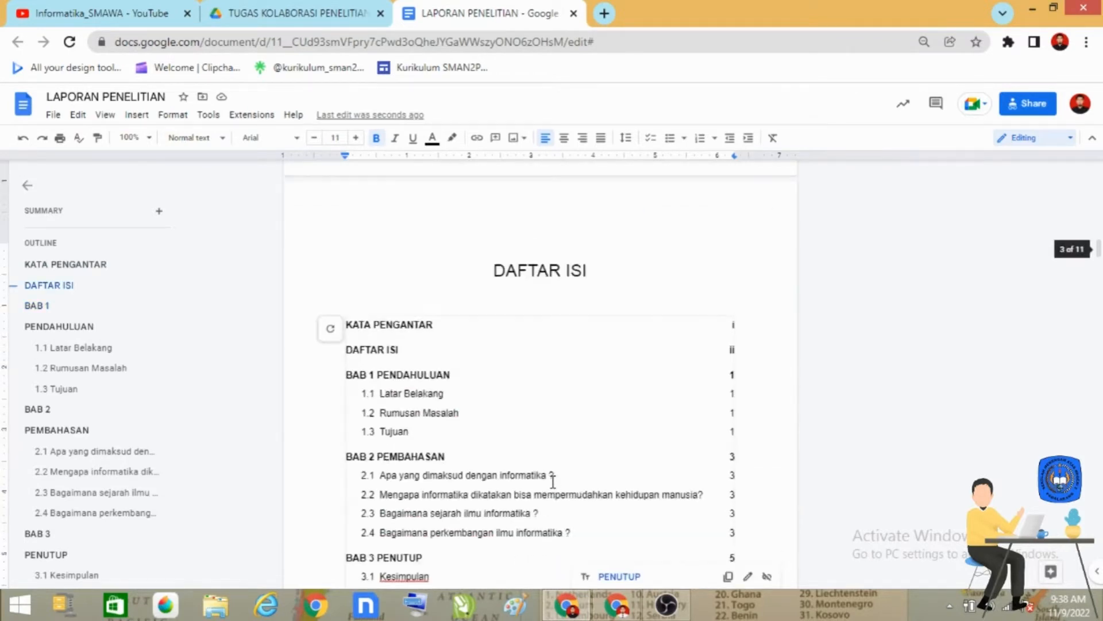
{"action": "scroll", "coordinate": [547, 481], "scroll_direction": "up", "scroll_amount": 10}
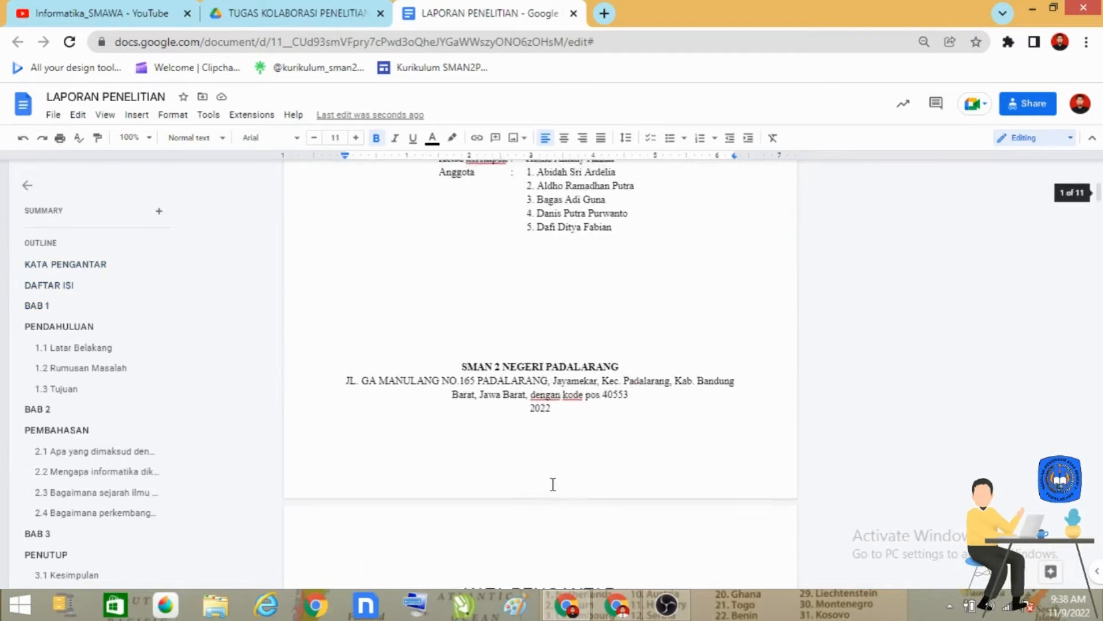